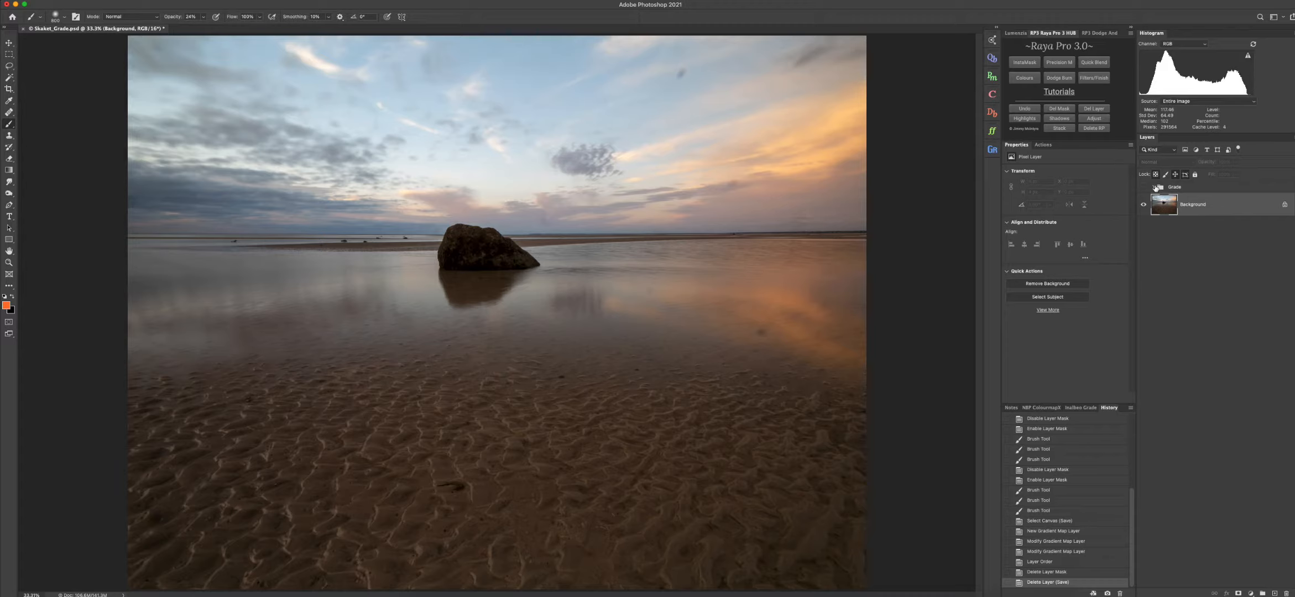
# - Inspect the adjustment and fill layers inside the Grade group, leaving the group collapsed
pyautogui.click(1153, 188)
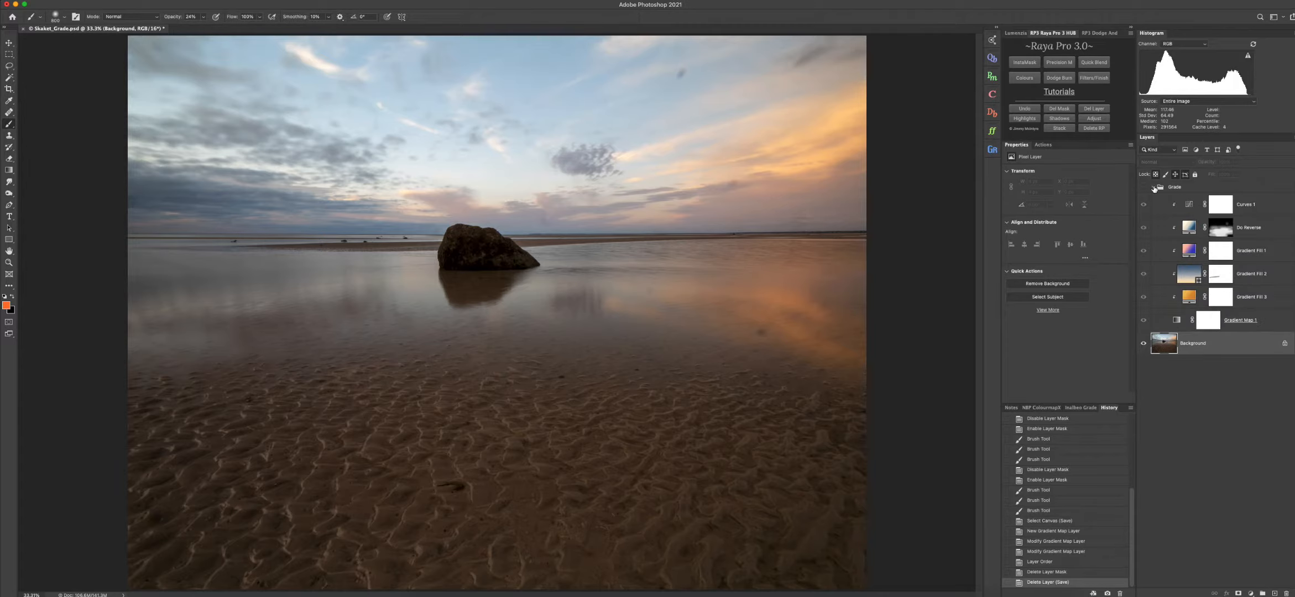
pyautogui.click(1154, 188)
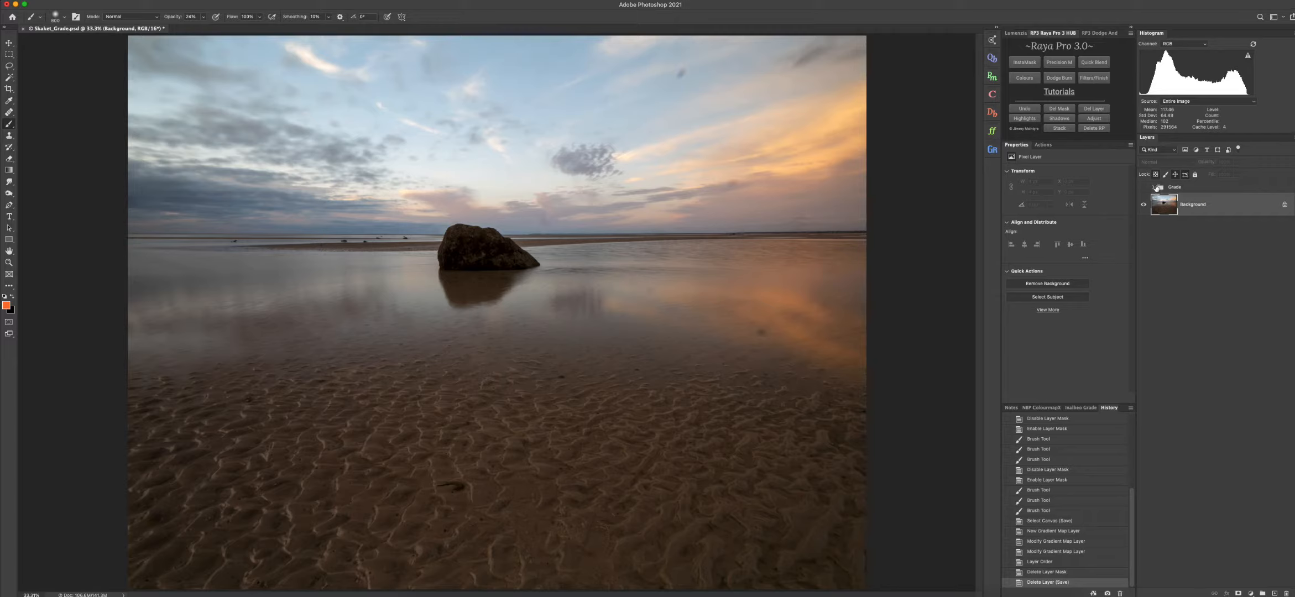
pyautogui.click(1154, 187)
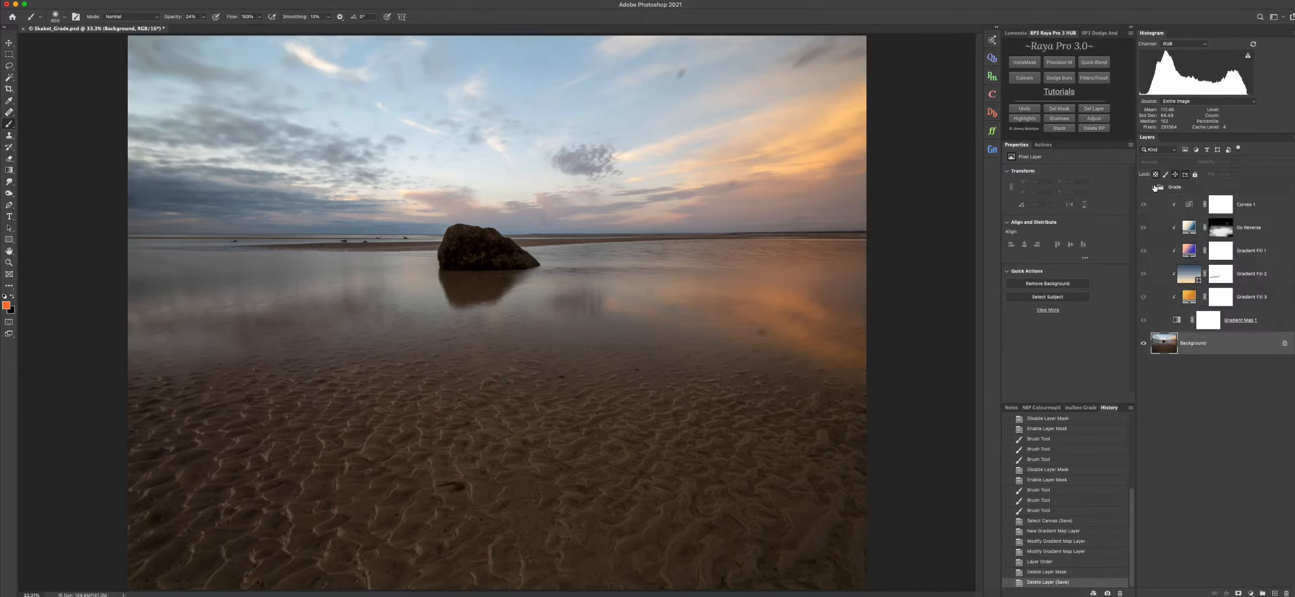
pyautogui.click(1154, 187)
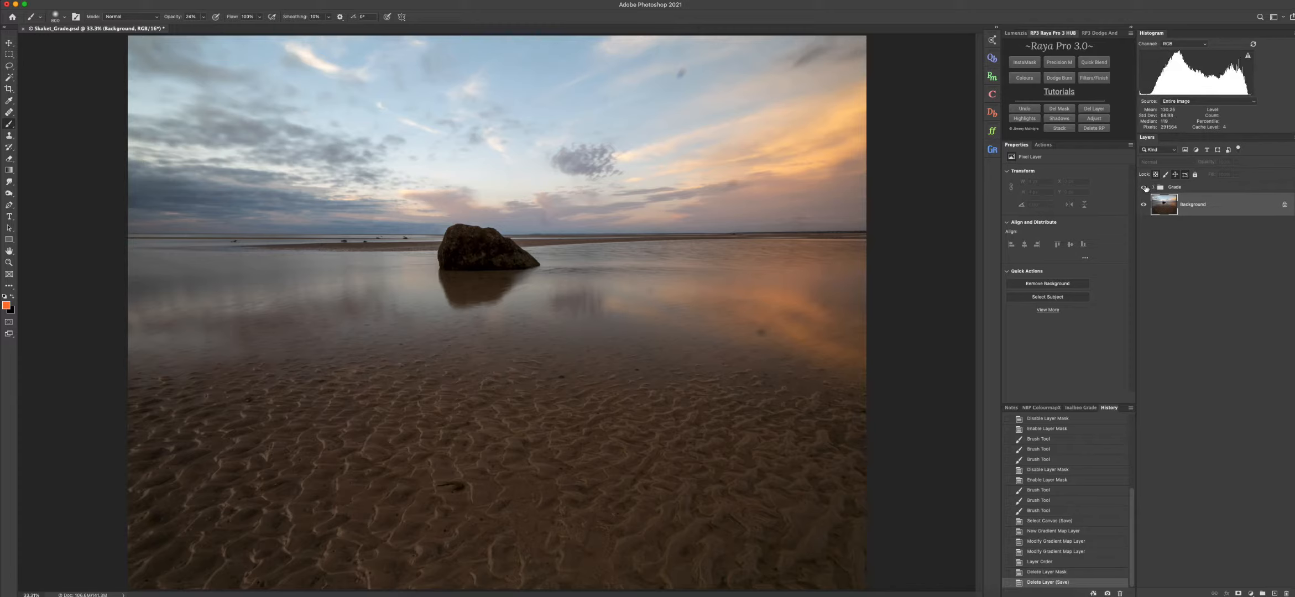
# - Compare the image with and without the Grade group's effect, leaving the group hidden
pyautogui.click(1145, 188)
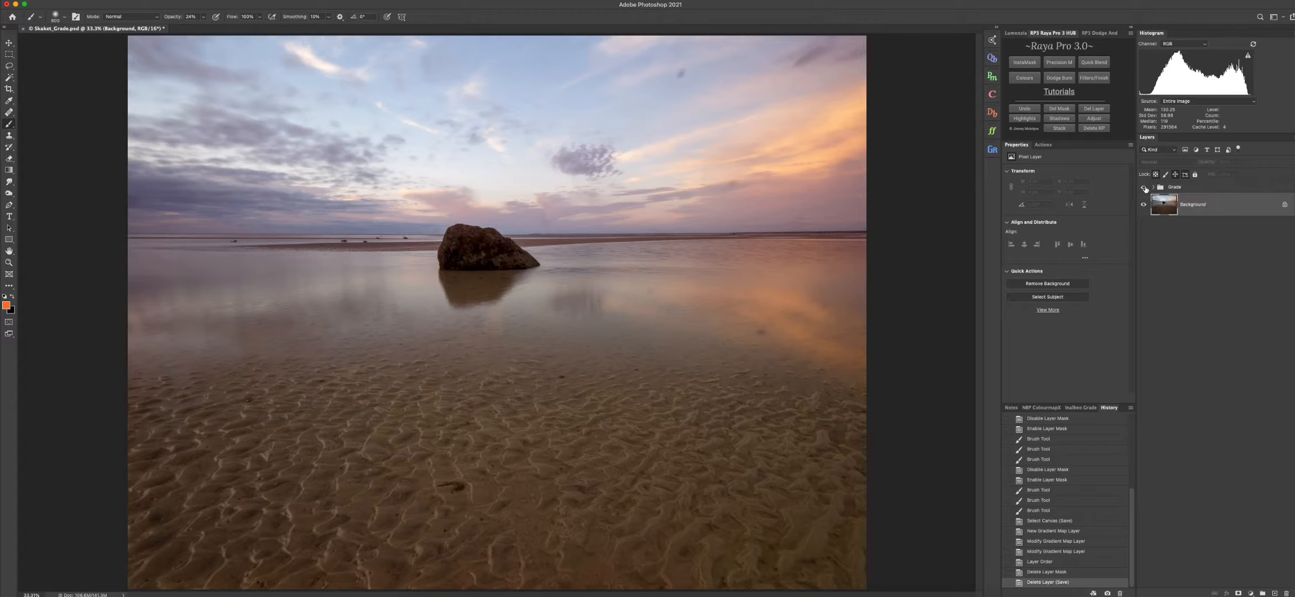
pyautogui.click(1144, 188)
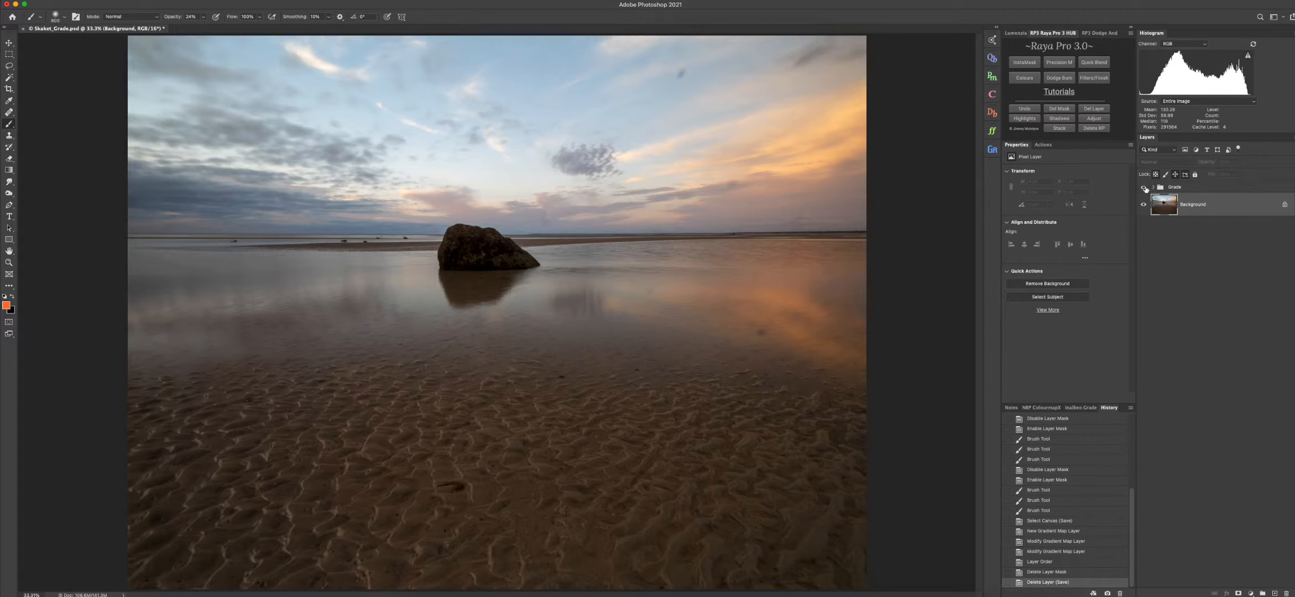
pyautogui.click(1144, 188)
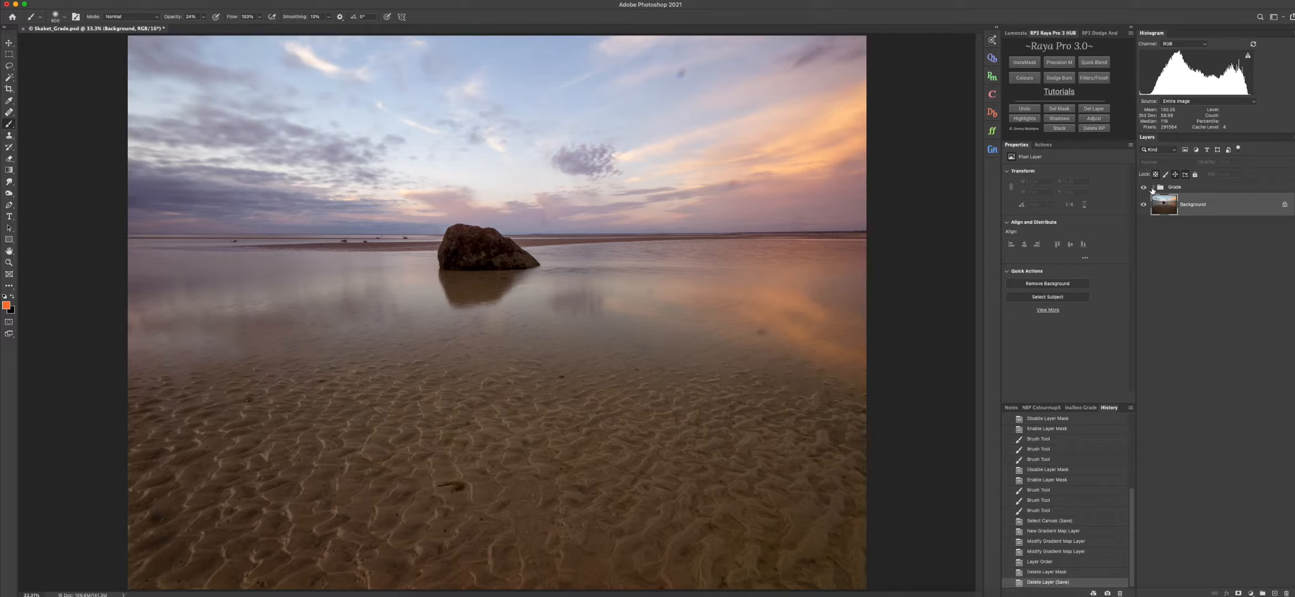
pyautogui.click(1144, 188)
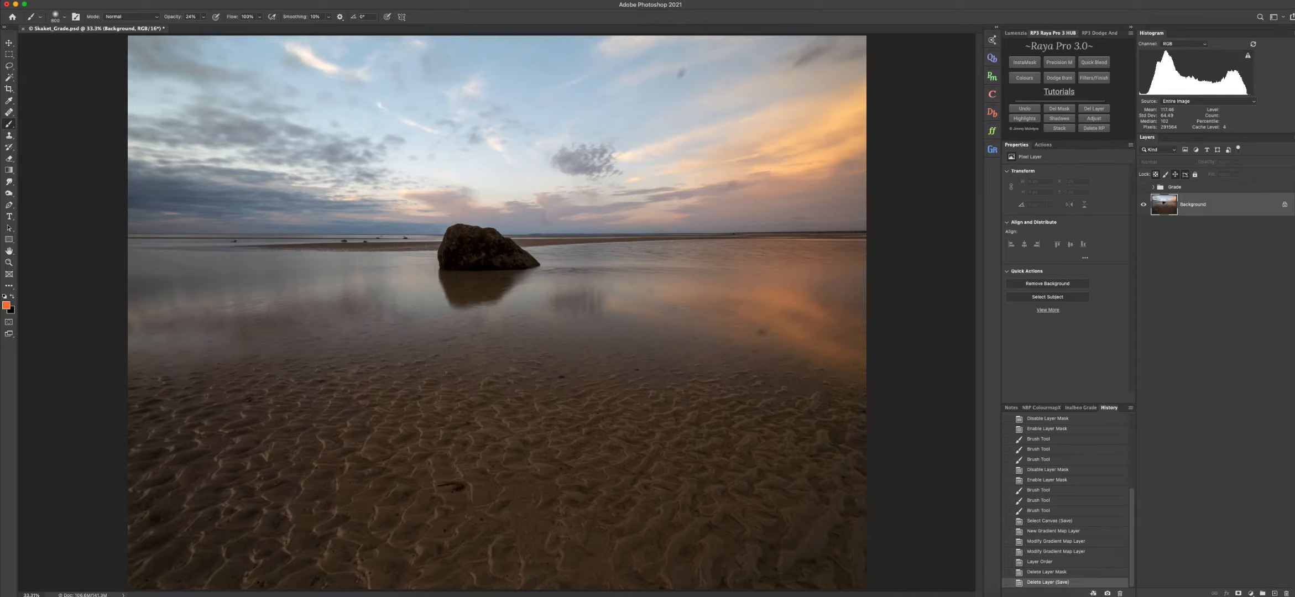
# - Add a Gradient Map adjustment layer above the Background in Soft Light mode with an opacity of about 35%
pyautogui.click(111, 1)
pyautogui.moveTo(127, 109)
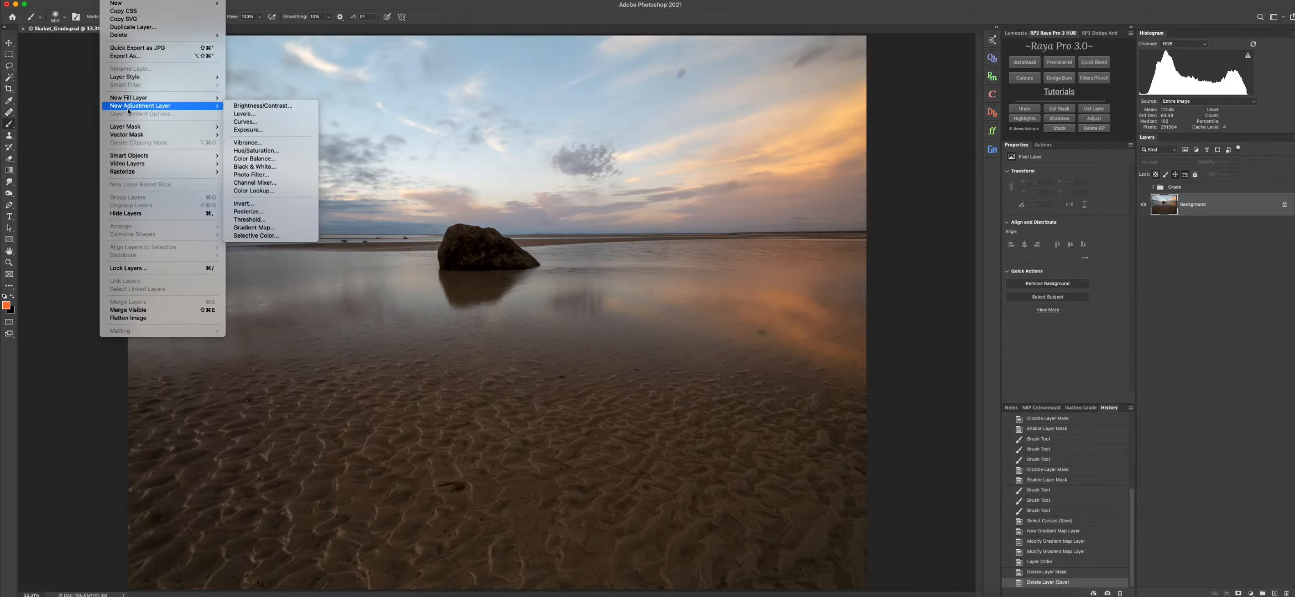
pyautogui.click(247, 228)
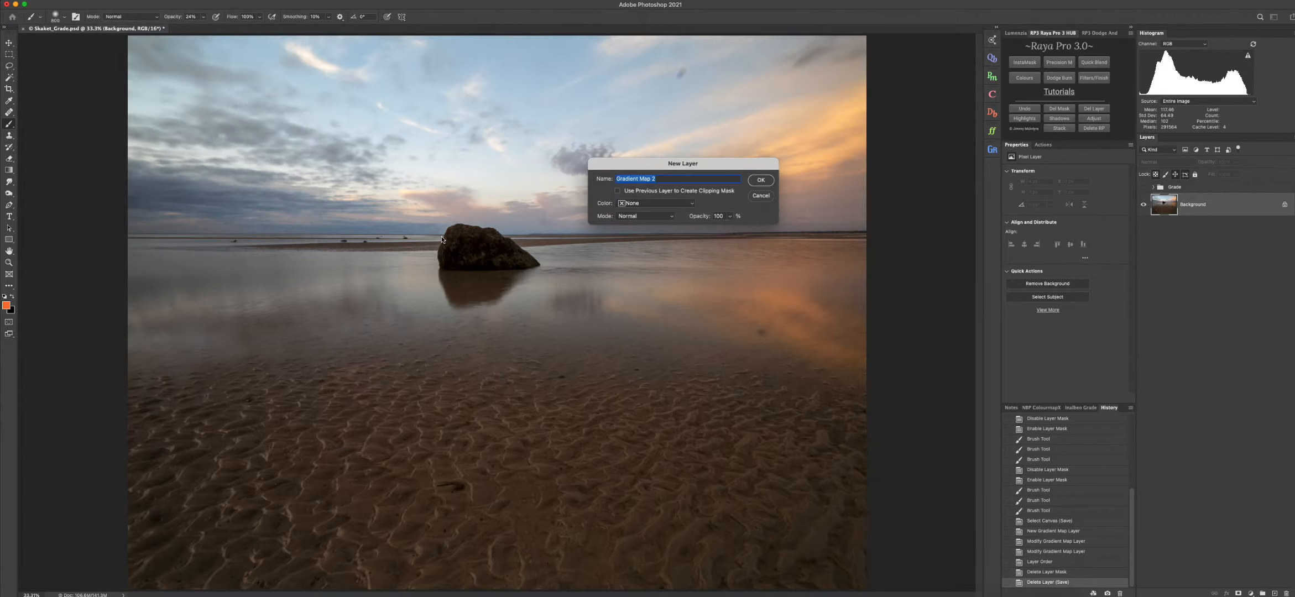
pyautogui.click(640, 217)
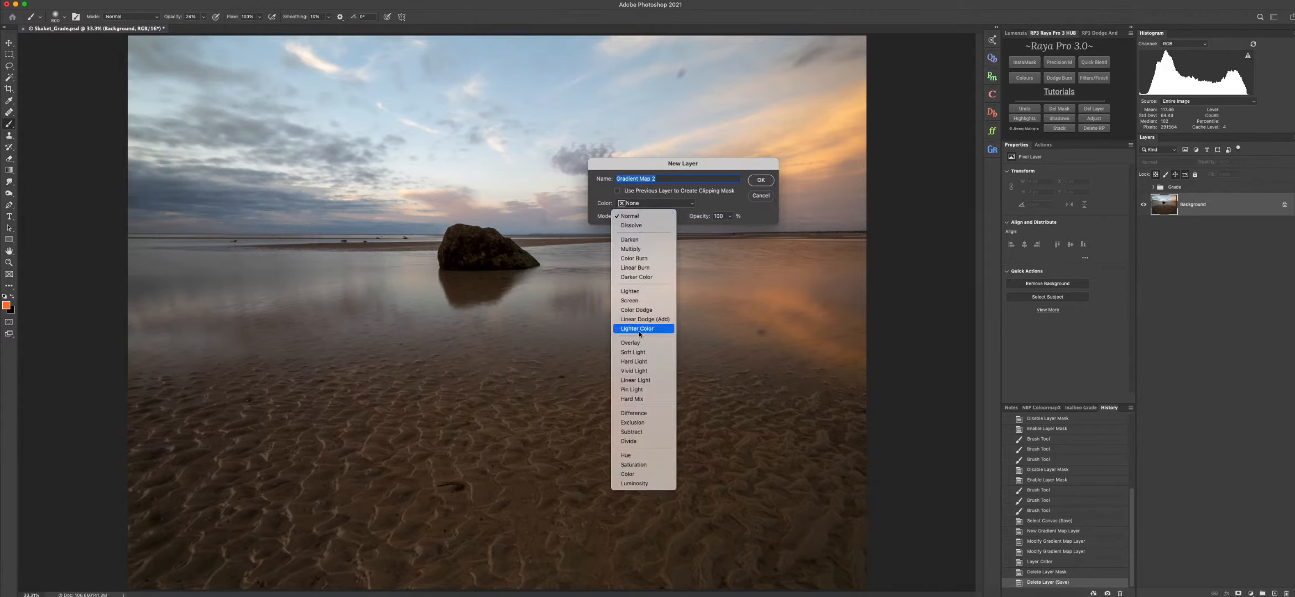
pyautogui.click(639, 361)
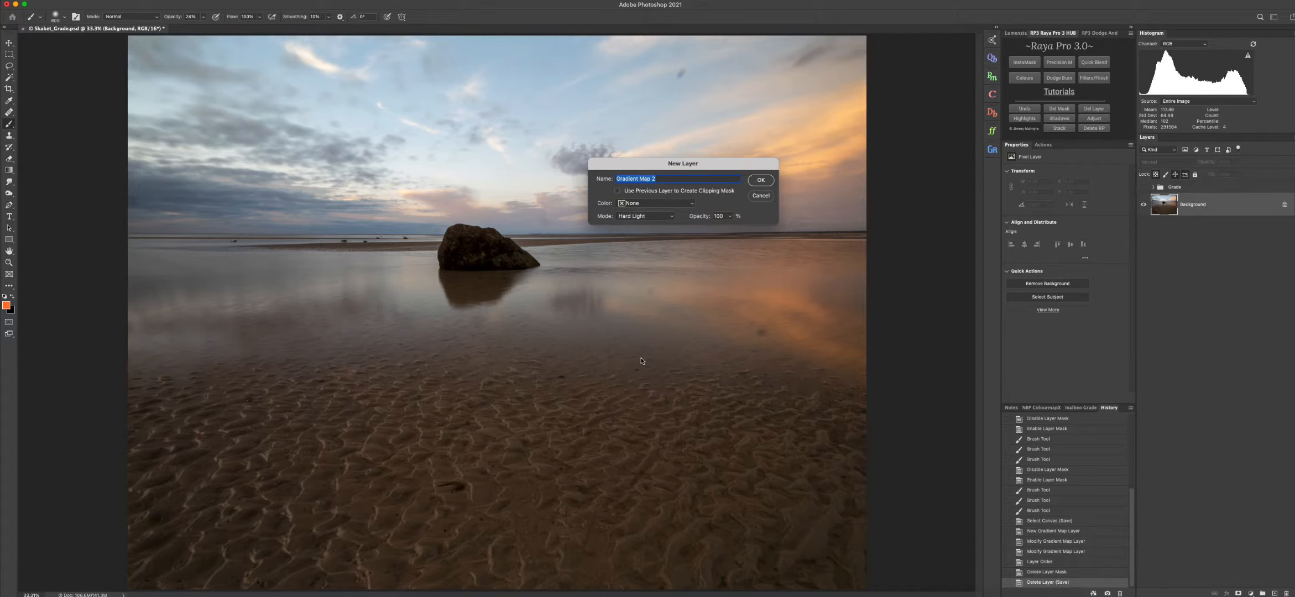
pyautogui.click(654, 214)
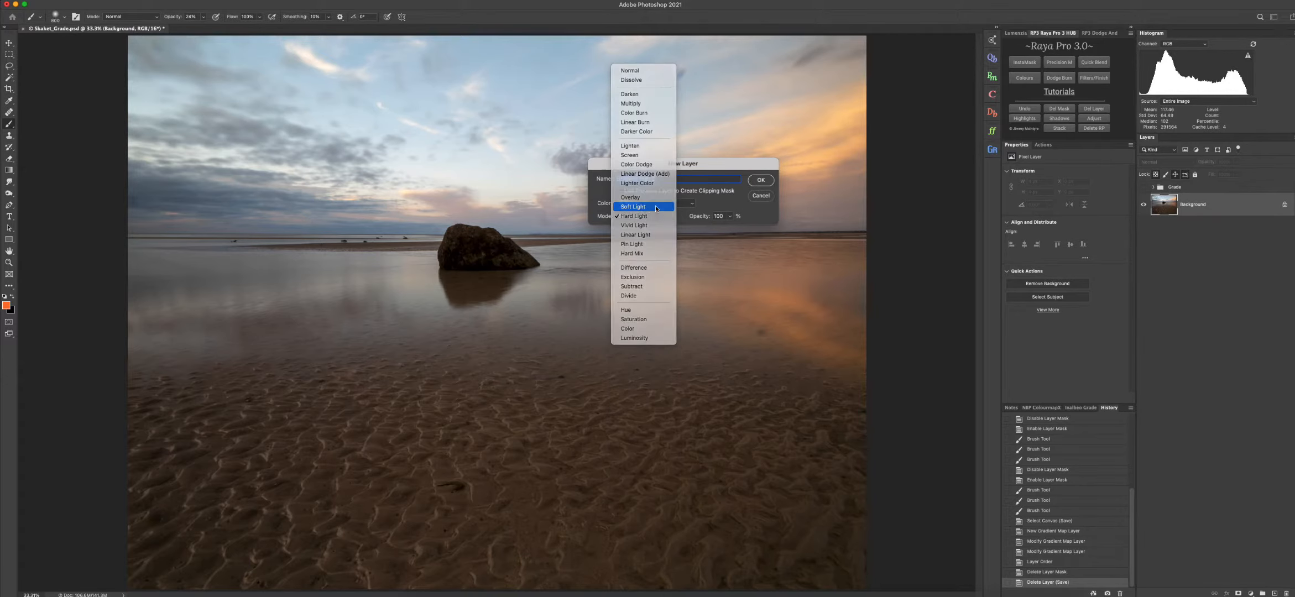
pyautogui.click(656, 206)
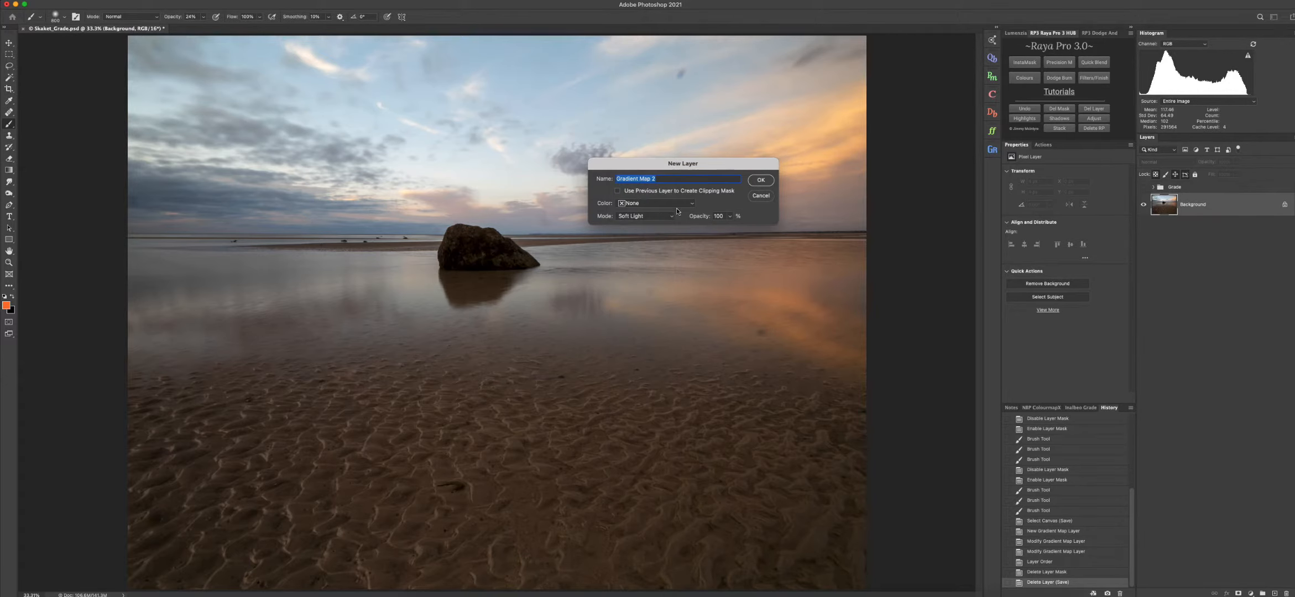
pyautogui.click(730, 216)
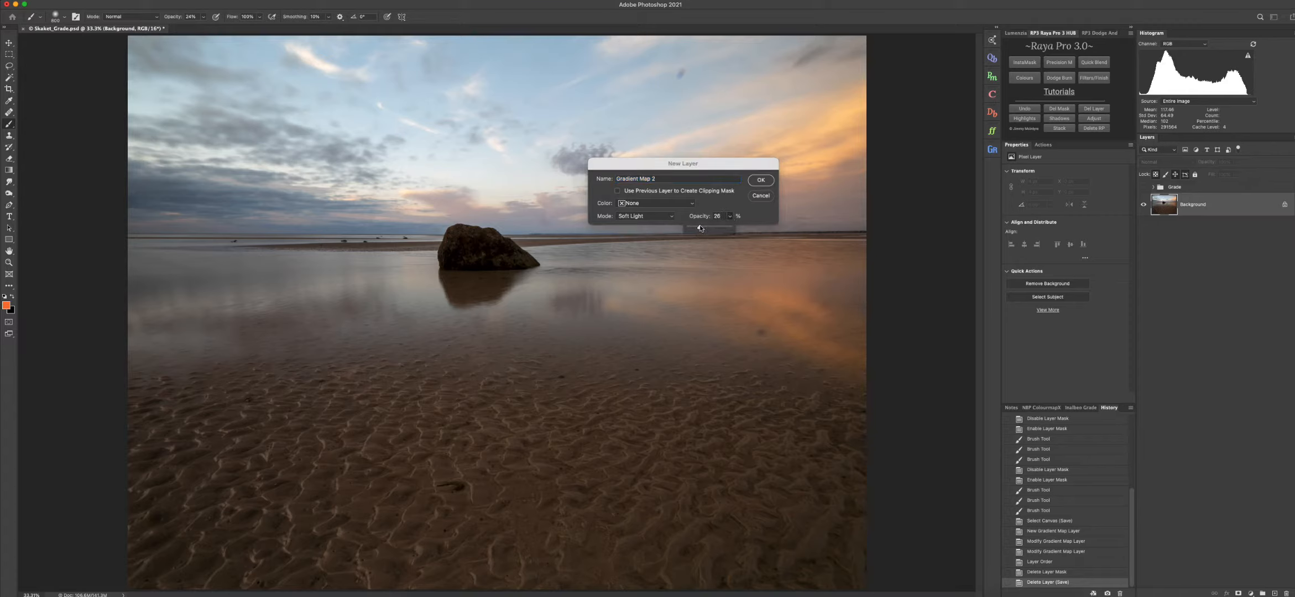
pyautogui.moveTo(699, 224); pyautogui.dragTo(701, 228)
pyautogui.click(761, 180)
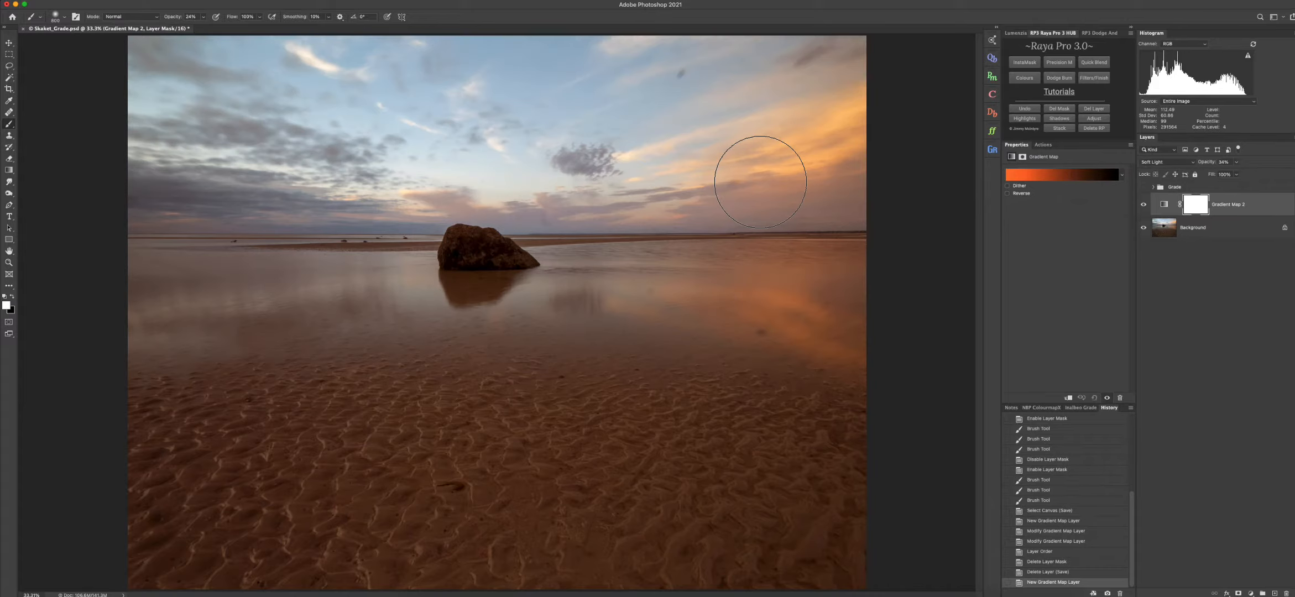
# - Preview the gradient map layer at 100% and 0% opacity, settling its opacity at about 35%
pyautogui.click(1237, 174)
pyautogui.moveTo(1235, 173); pyautogui.dragTo(1264, 173)
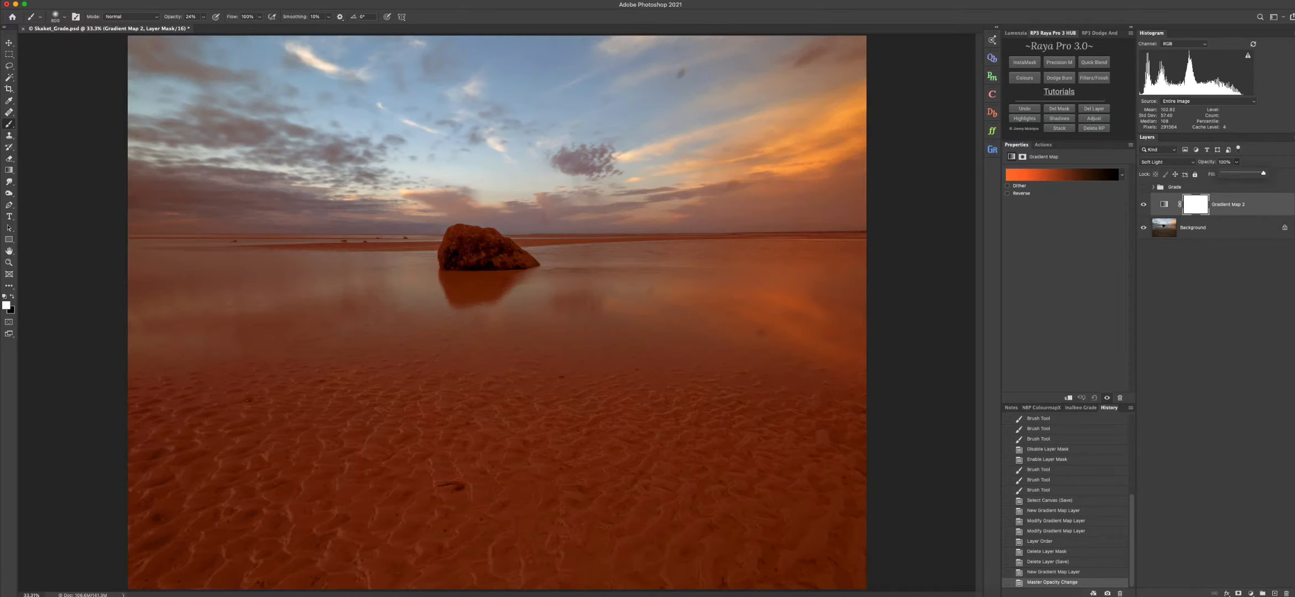
pyautogui.click(1223, 173)
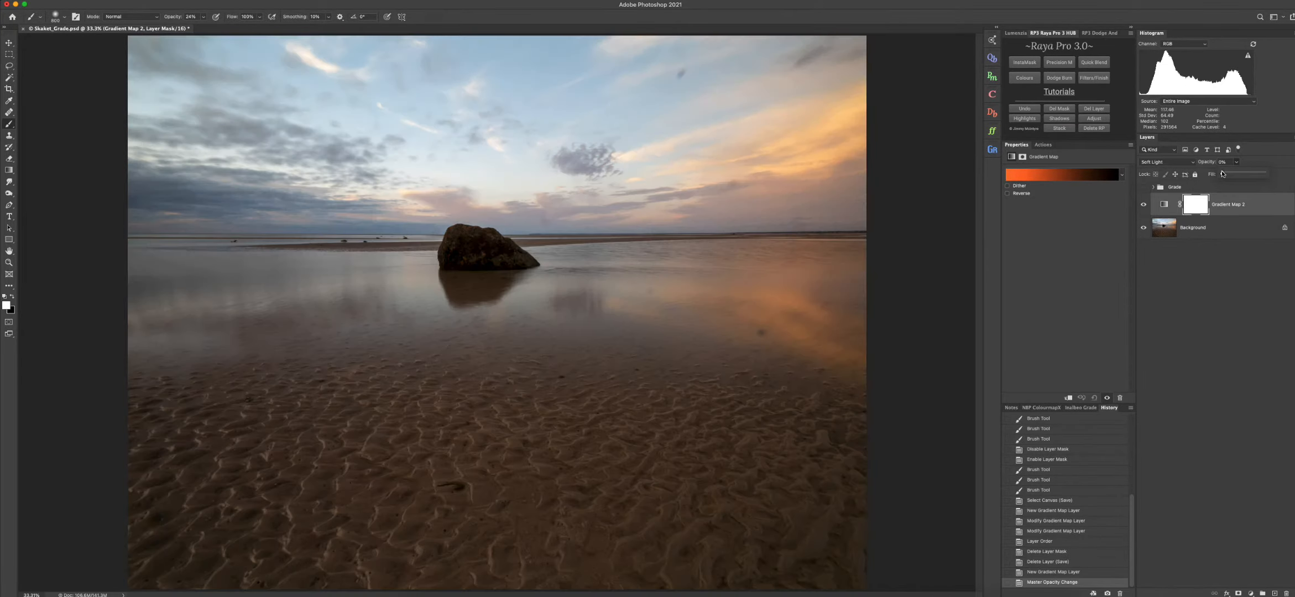
pyautogui.moveTo(1225, 174); pyautogui.dragTo(1239, 168)
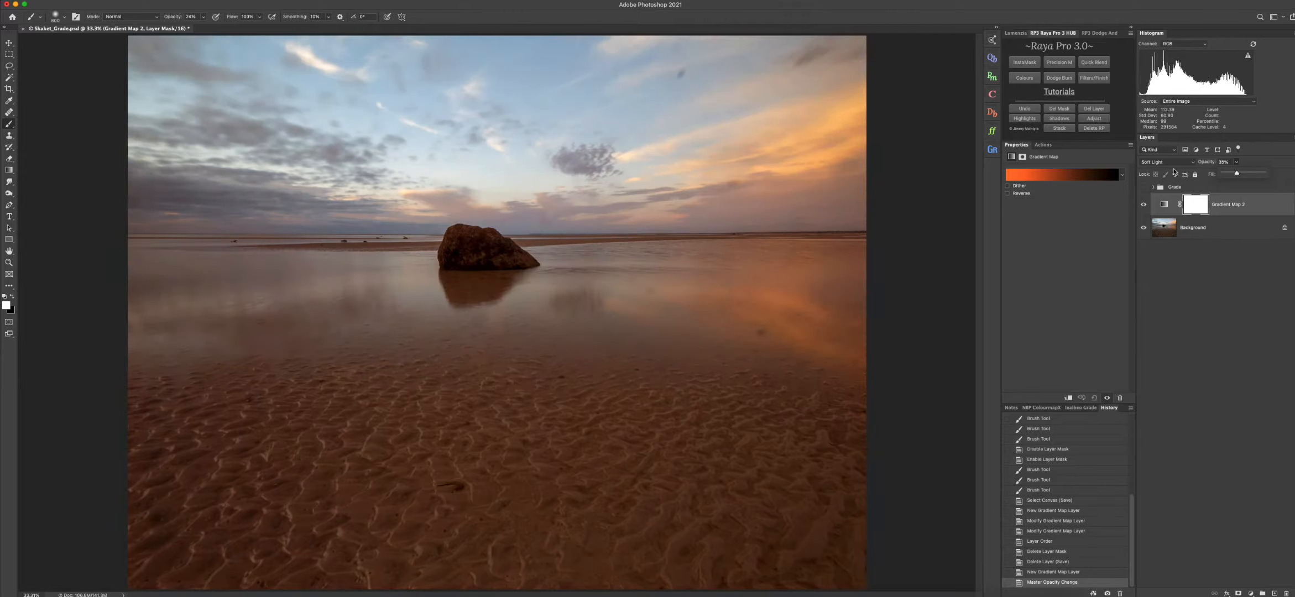
# - Open the gradient map's gradient for editing and expand the preset groups from Neutrals up to Grays, leaving Basics closed
pyautogui.click(1052, 176)
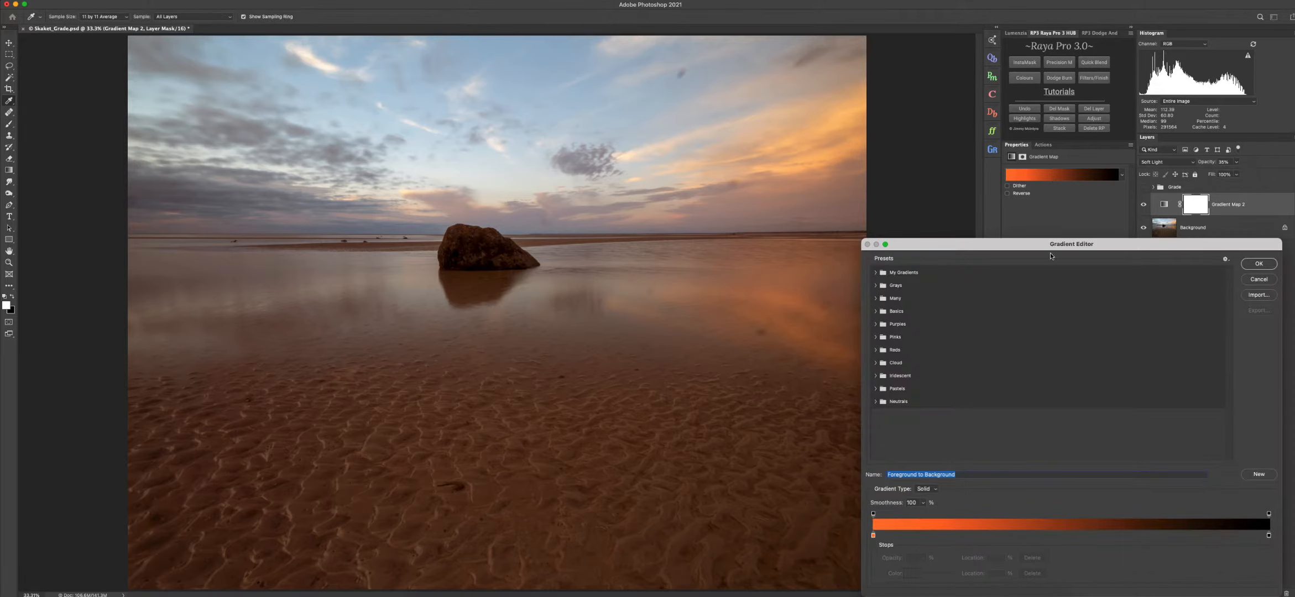
pyautogui.moveTo(1050, 256); pyautogui.dragTo(988, 207)
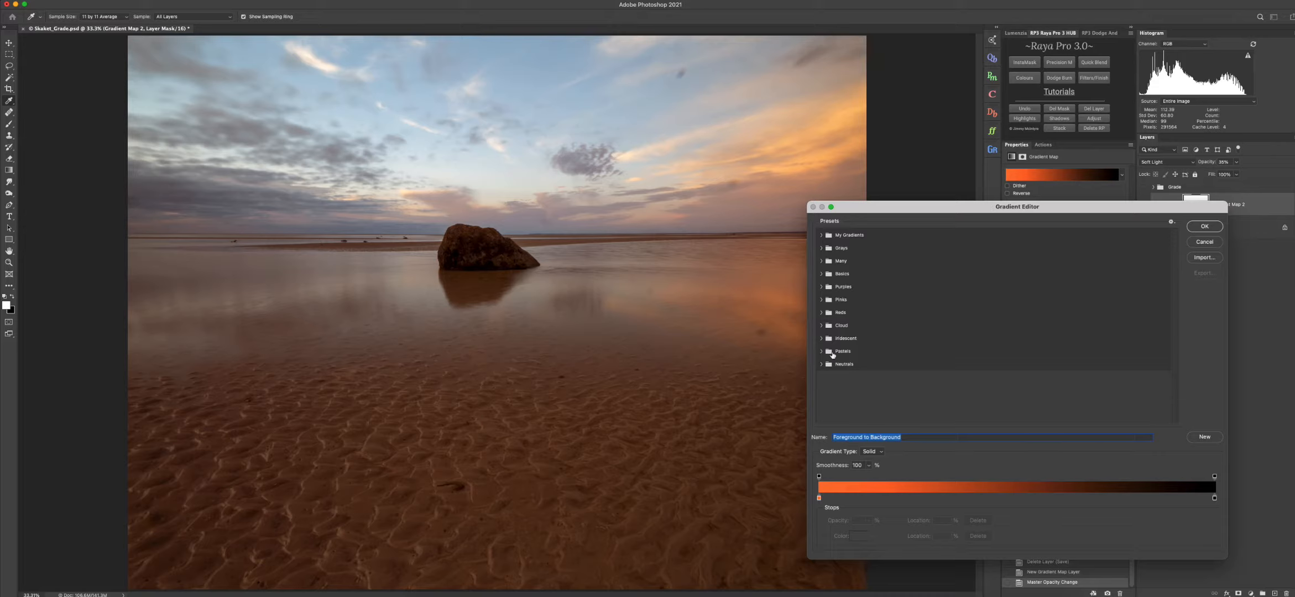
pyautogui.click(821, 364)
pyautogui.click(821, 351)
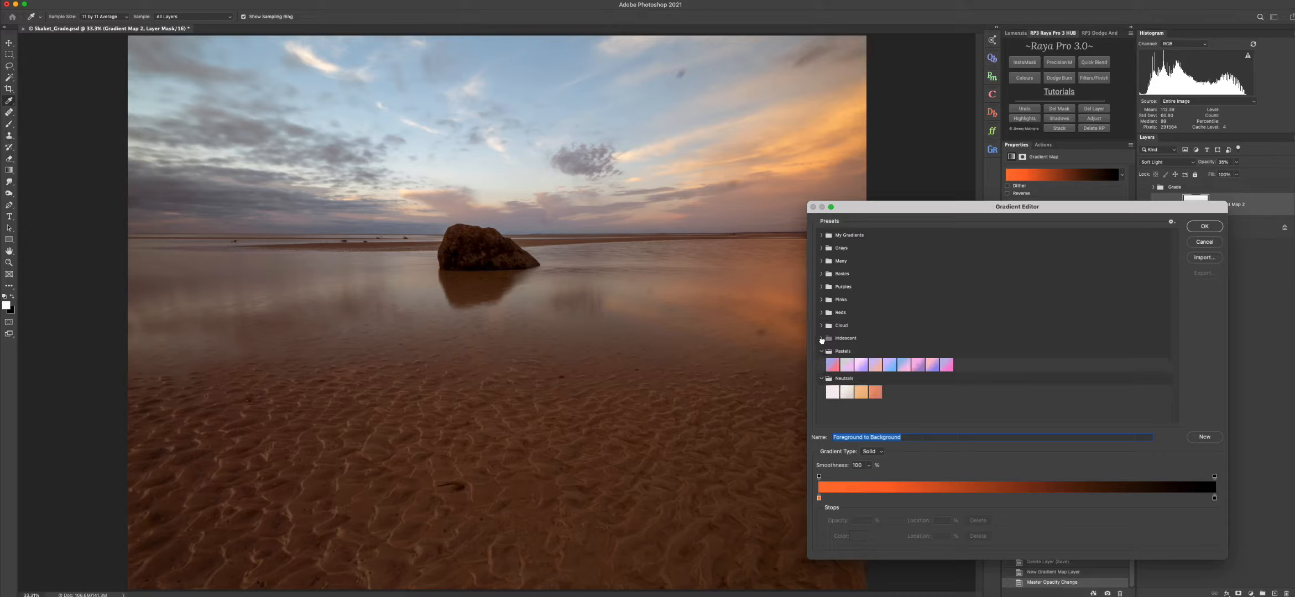
pyautogui.click(821, 338)
pyautogui.click(821, 313)
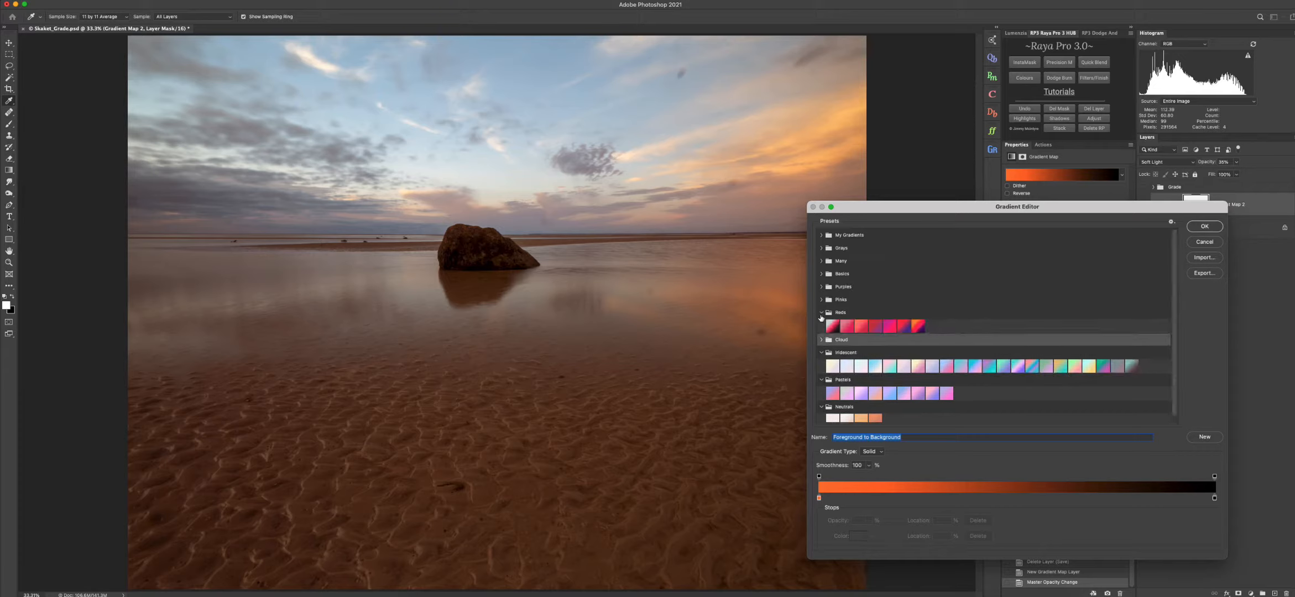
pyautogui.click(822, 339)
pyautogui.click(822, 300)
pyautogui.click(821, 286)
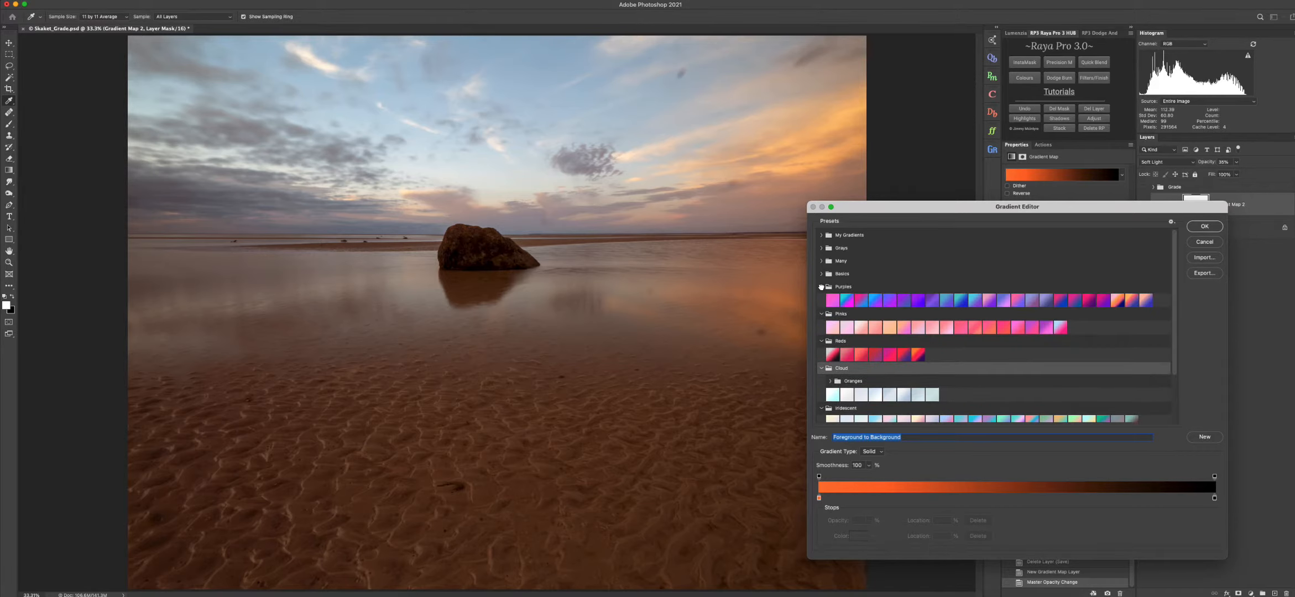
pyautogui.click(821, 260)
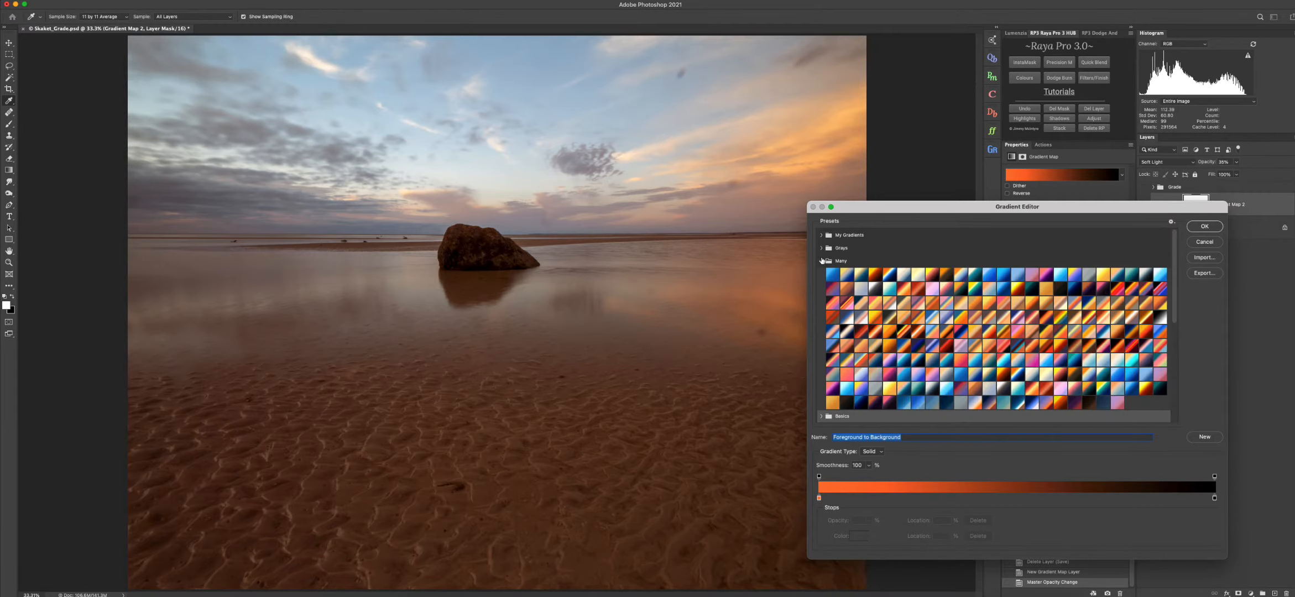
pyautogui.click(821, 248)
# - Browse the My Gradients presets, expanding its Sunrise, Sunset and Defaults subfolders
pyautogui.click(823, 235)
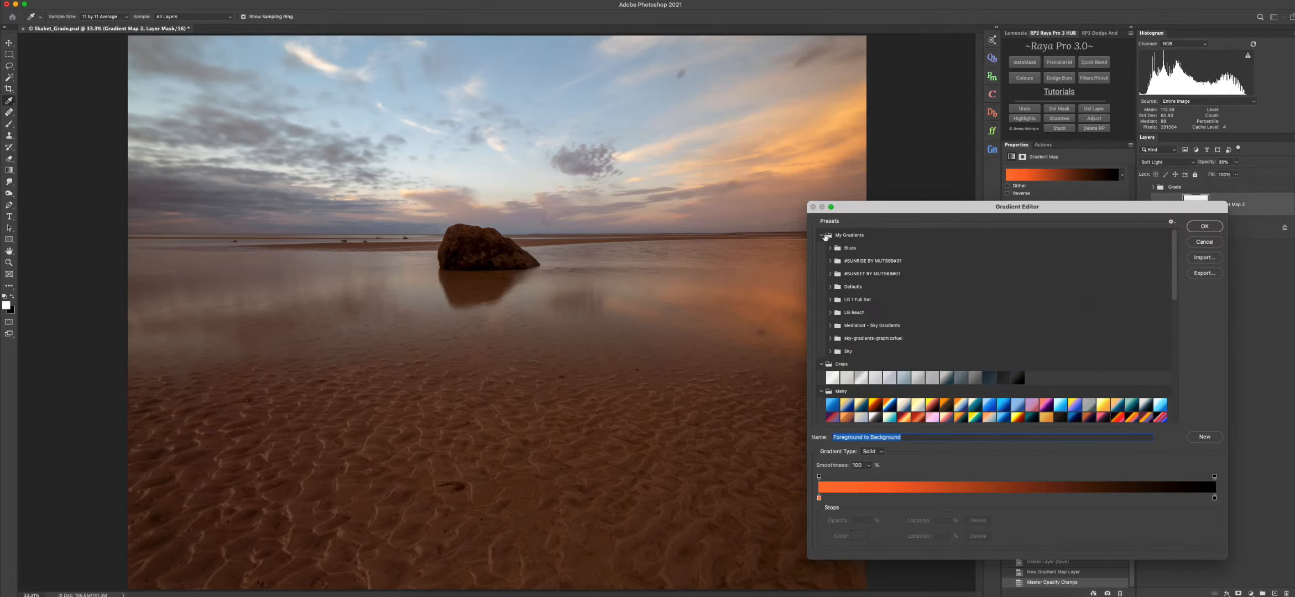
pyautogui.click(823, 235)
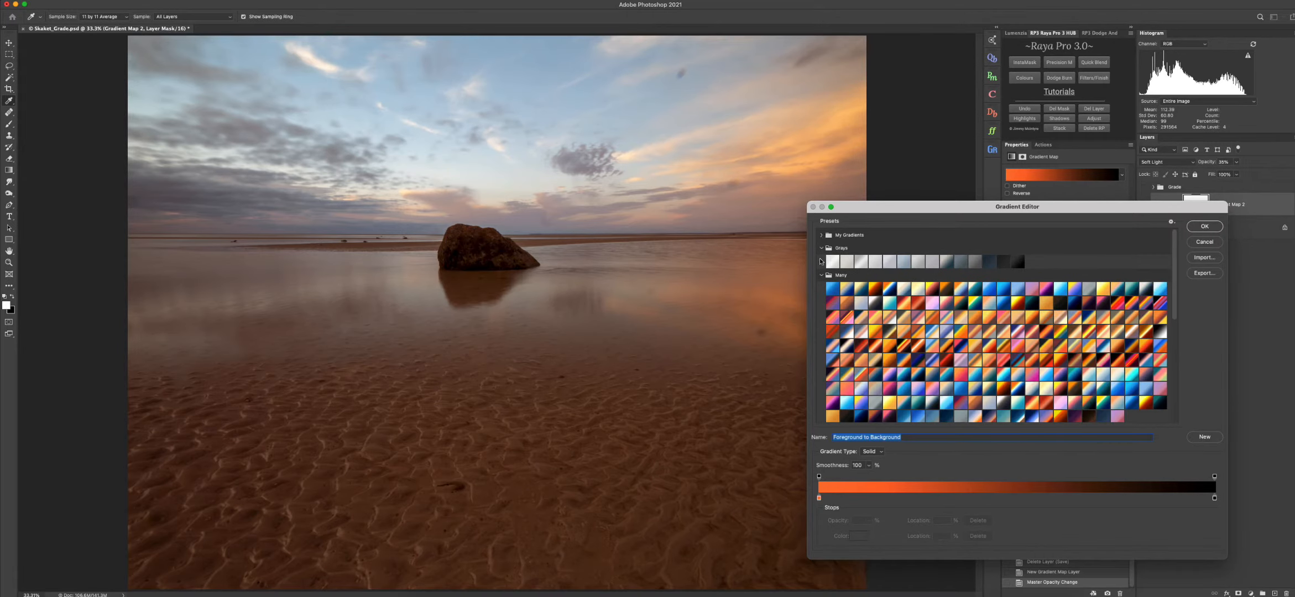
pyautogui.click(821, 235)
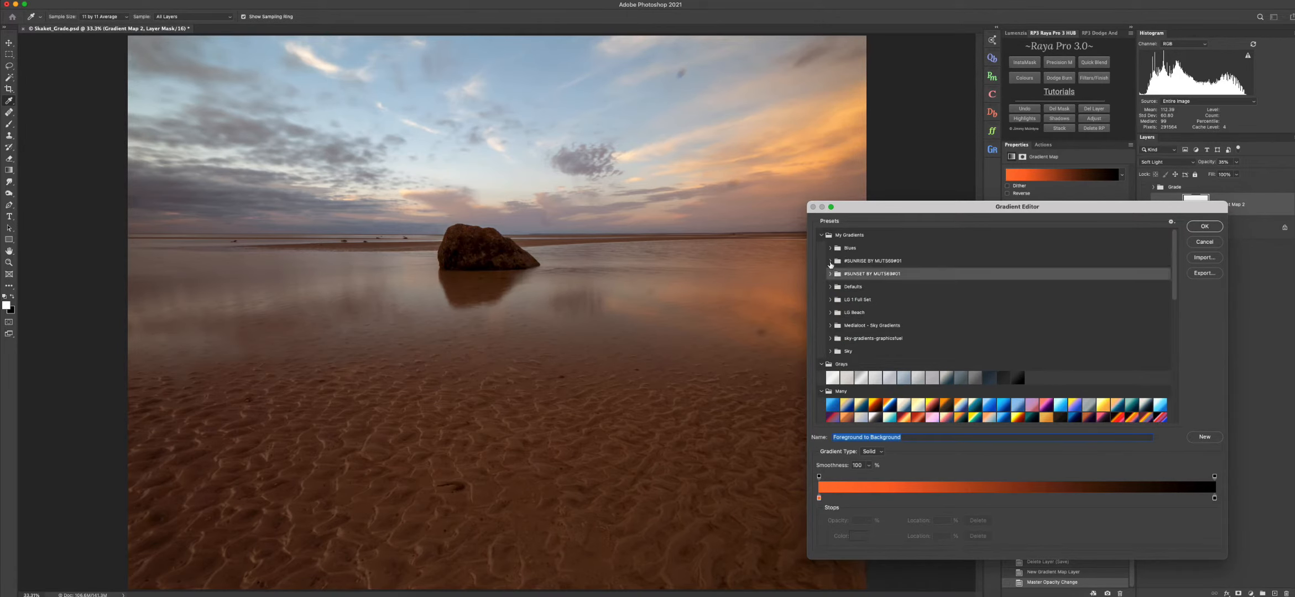
pyautogui.click(830, 264)
pyautogui.click(830, 316)
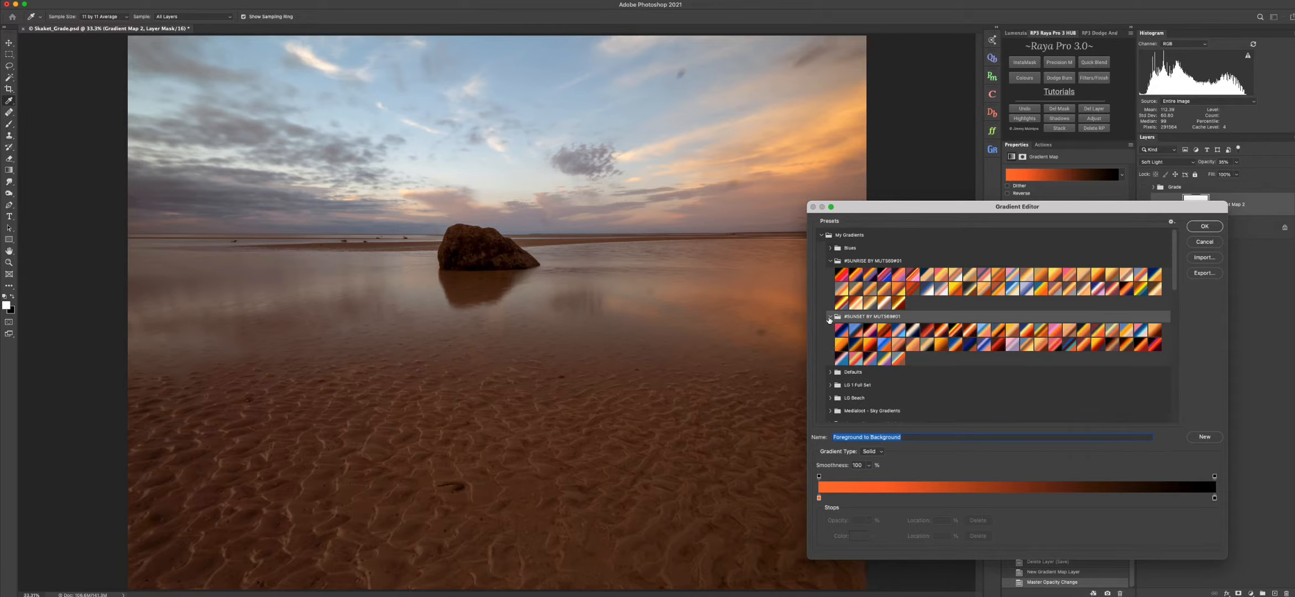
pyautogui.click(830, 372)
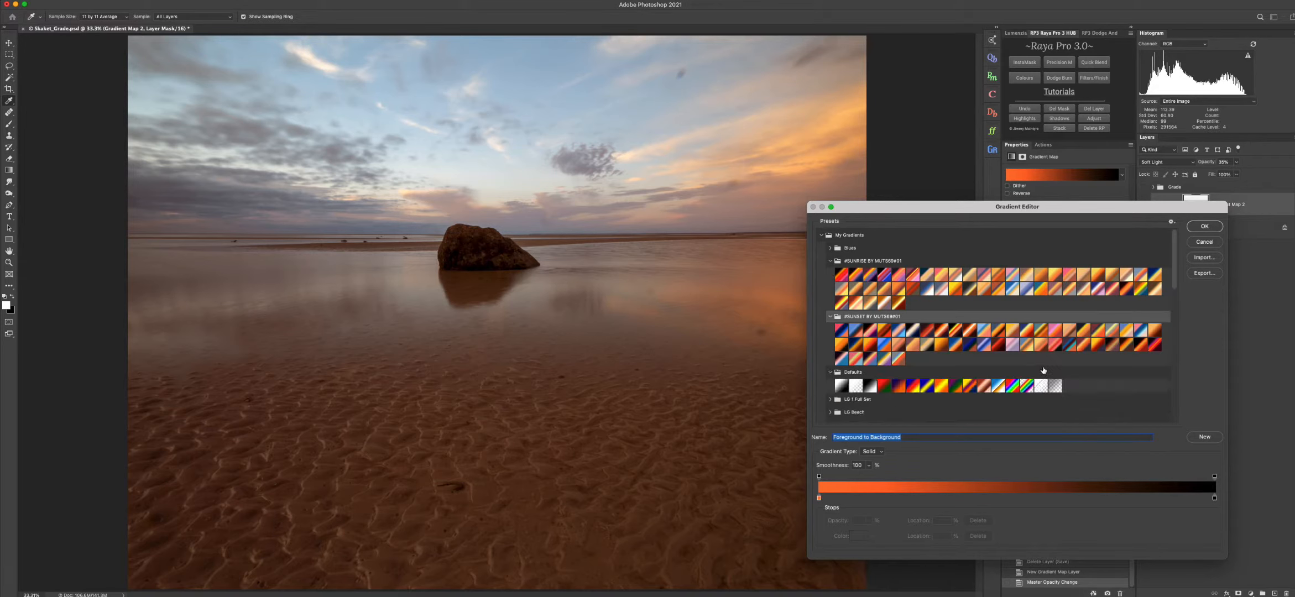
# - Try two presets from the Sunset folder on the gradient map: a pink-to-purple one and a blue-to-orange one
pyautogui.click(1014, 345)
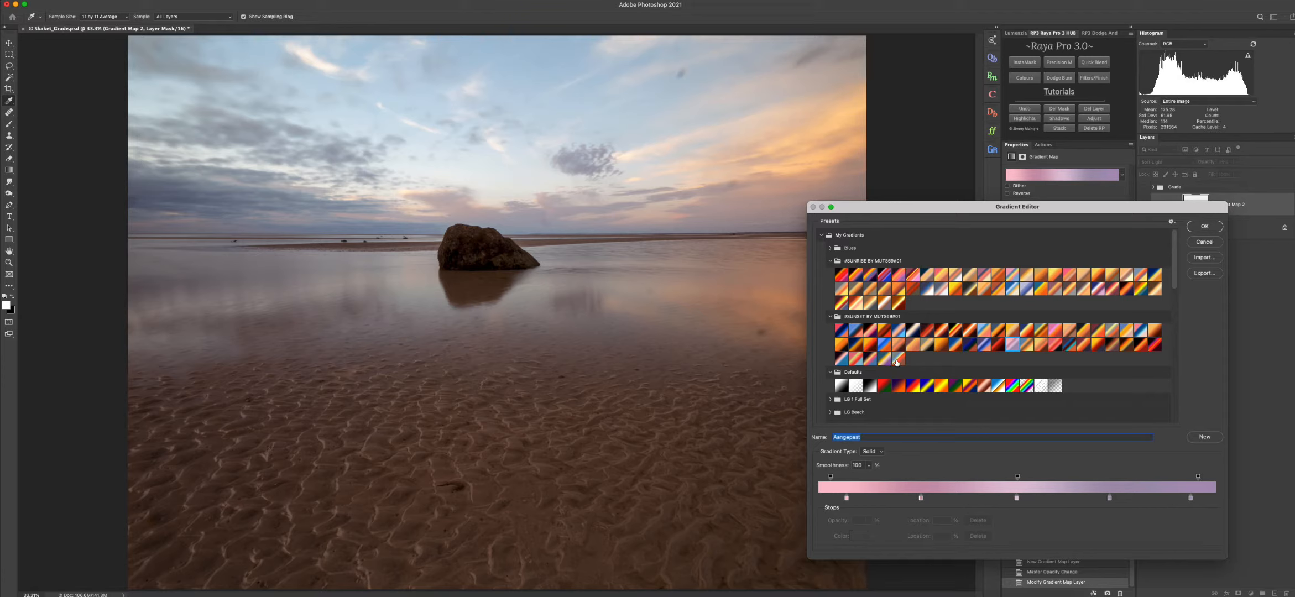
pyautogui.click(897, 360)
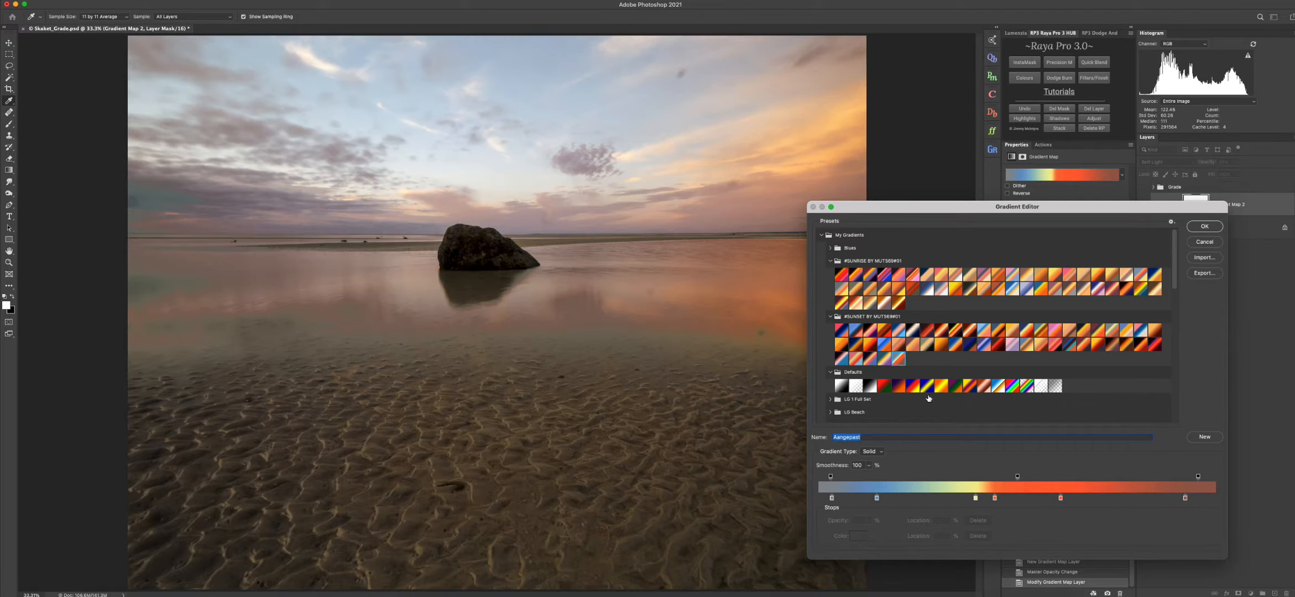
# - Apply the Pink_03 preset from the Pinks group to the gradient map and accept the gradient
pyautogui.scroll(-10, 929, 397)
pyautogui.click(861, 267)
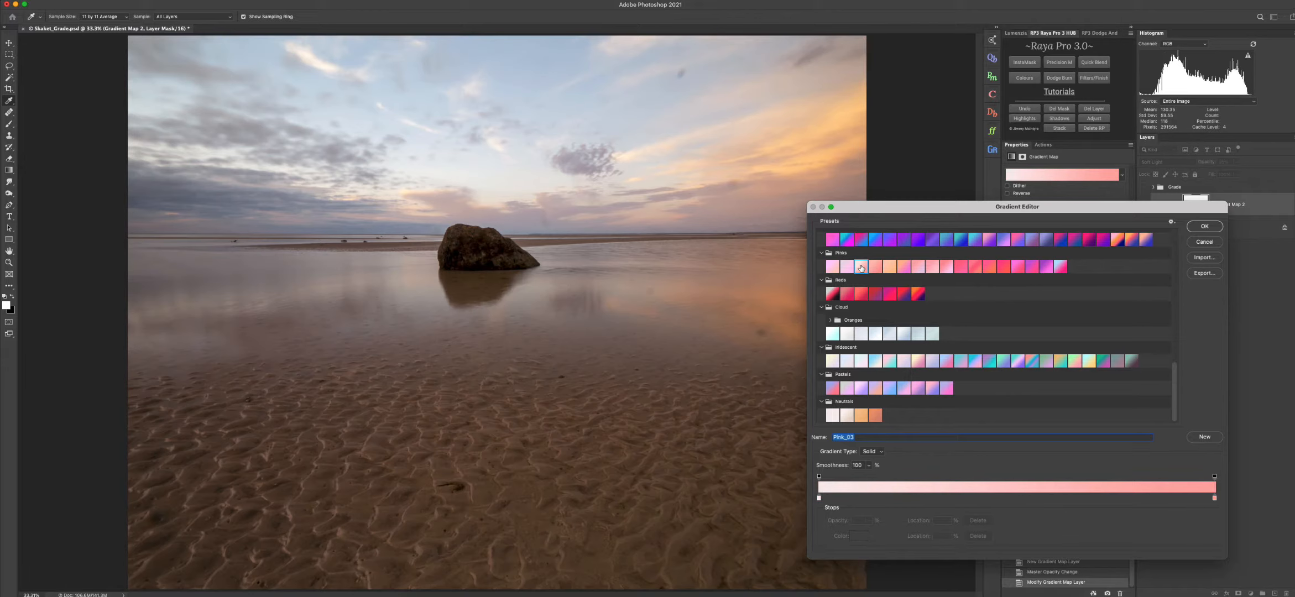
pyautogui.moveTo(885, 212); pyautogui.dragTo(1113, 347)
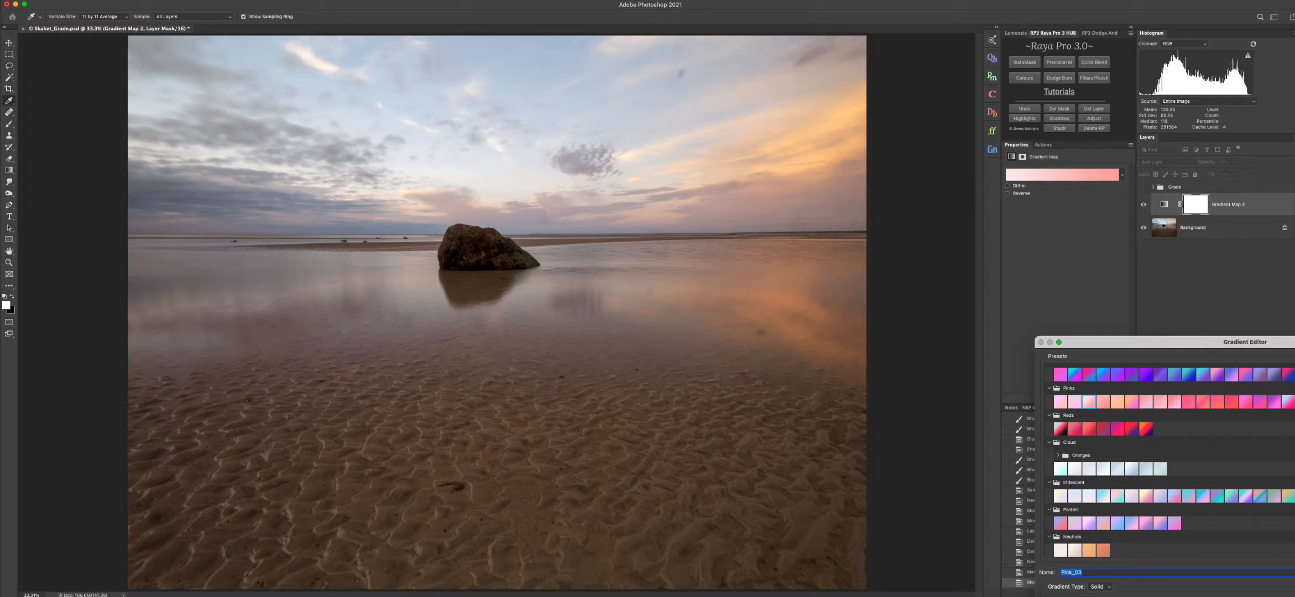
pyautogui.press('Return')
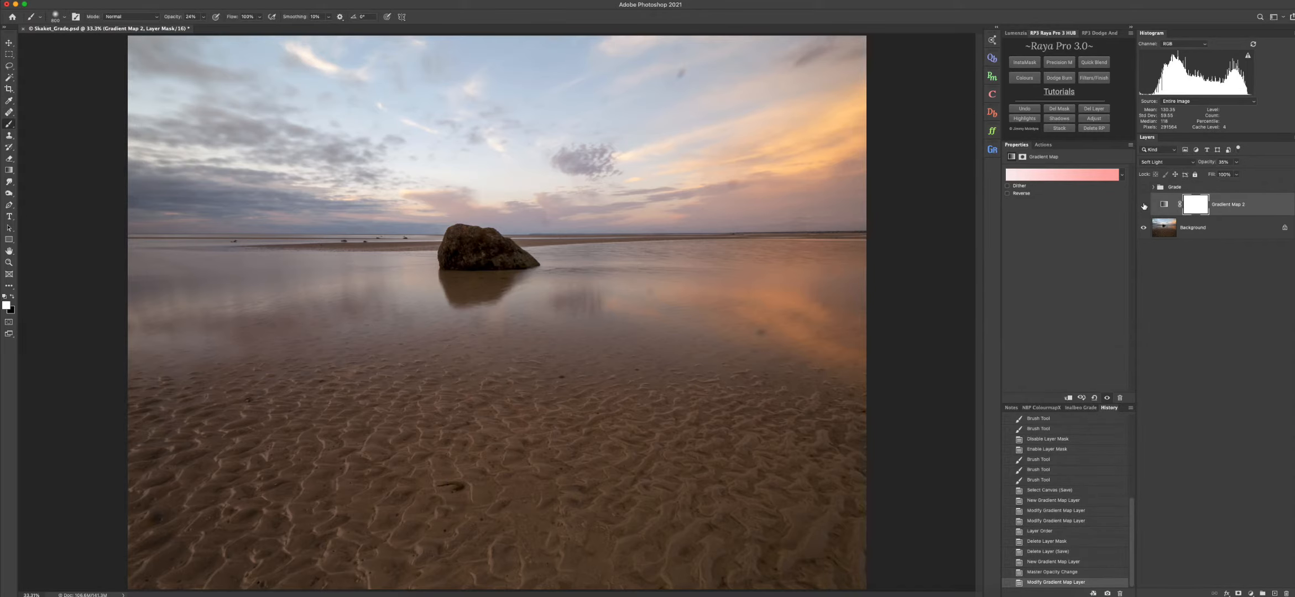
# - Compare the image with and without Gradient Map 2 by switching the layer's visibility off and on
pyautogui.click(1143, 204)
pyautogui.click(1142, 204)
pyautogui.click(1144, 205)
pyautogui.click(1143, 205)
# - Paint black at 24% brush opacity on Gradient Map 2's mask over the foreground sand and the water
pyautogui.click(1203, 204)
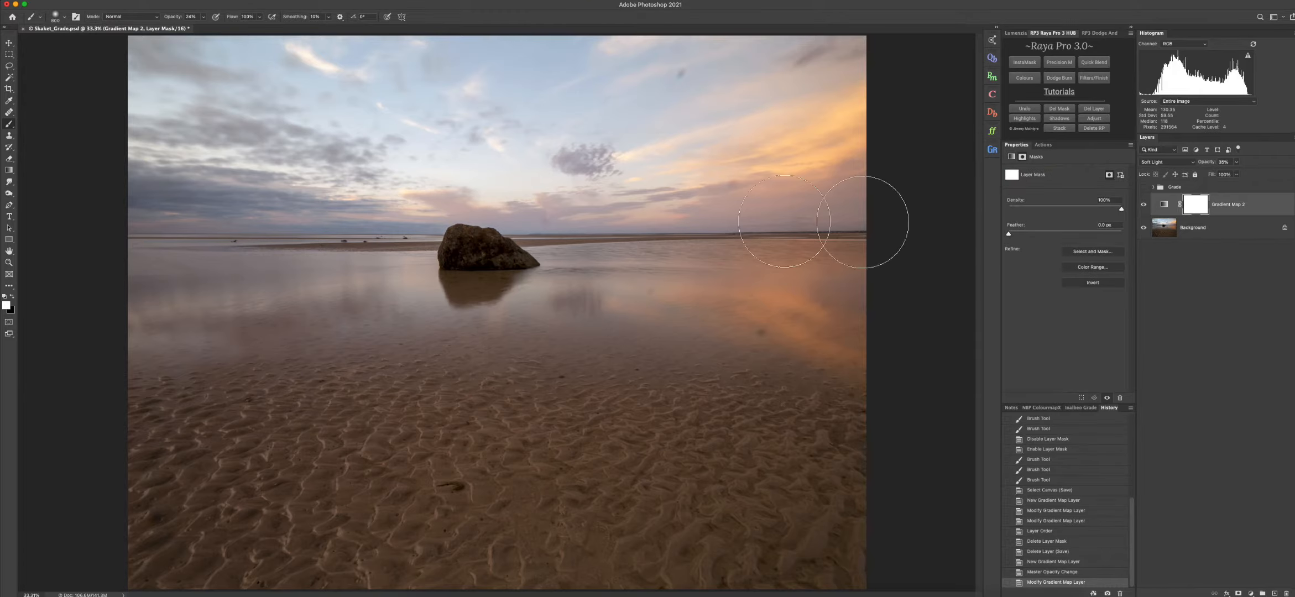
pyautogui.press('x')
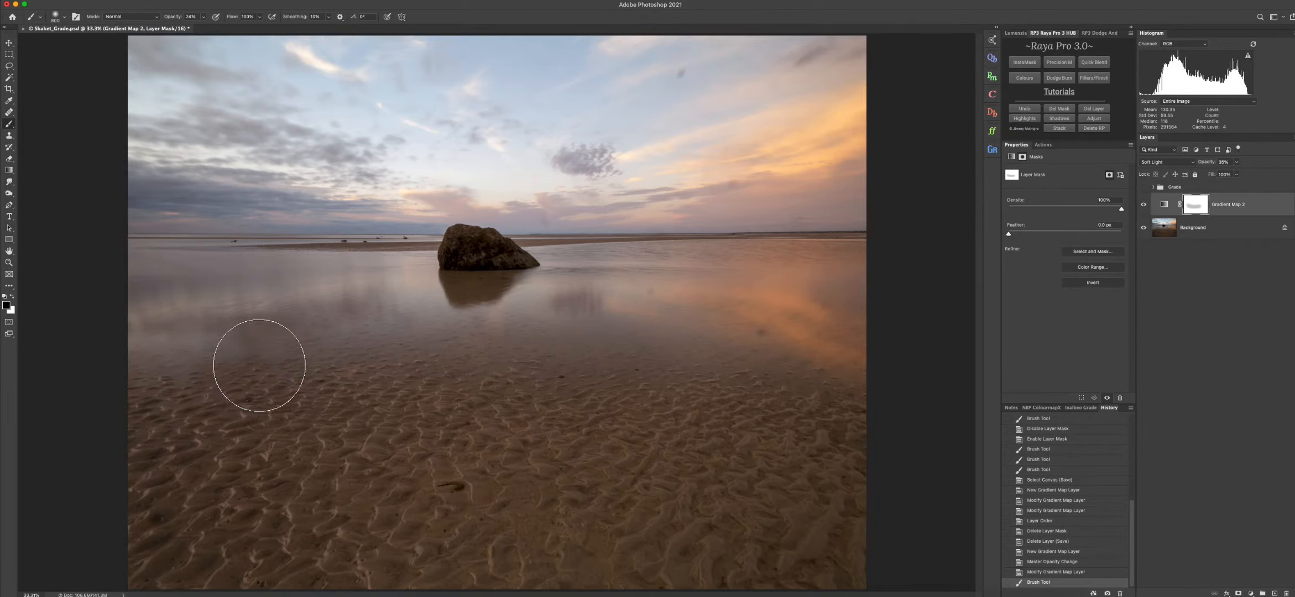
pyautogui.moveTo(648, 468)
pyautogui.mouseDown()
pyautogui.moveTo(808, 487)
pyautogui.moveTo(557, 501)
pyautogui.moveTo(337, 437)
pyautogui.moveTo(289, 347)
pyautogui.mouseUp()
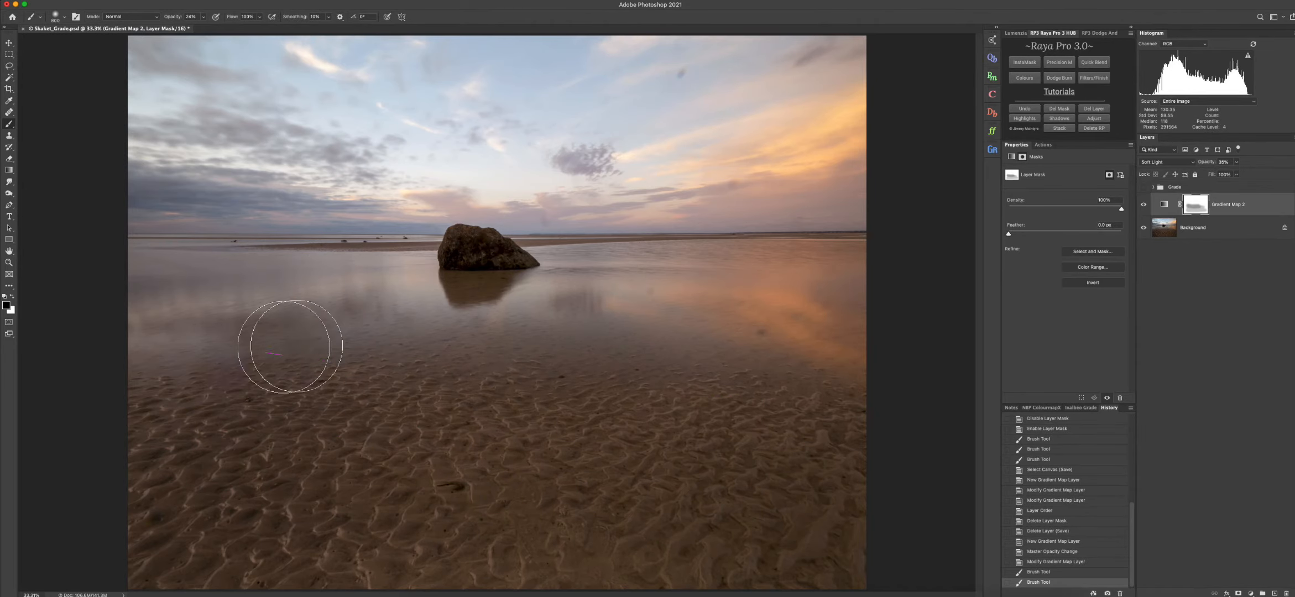
pyautogui.moveTo(734, 325)
pyautogui.mouseDown()
pyautogui.moveTo(407, 346)
pyautogui.moveTo(276, 333)
pyautogui.moveTo(510, 307)
pyautogui.moveTo(918, 301)
pyautogui.mouseUp()
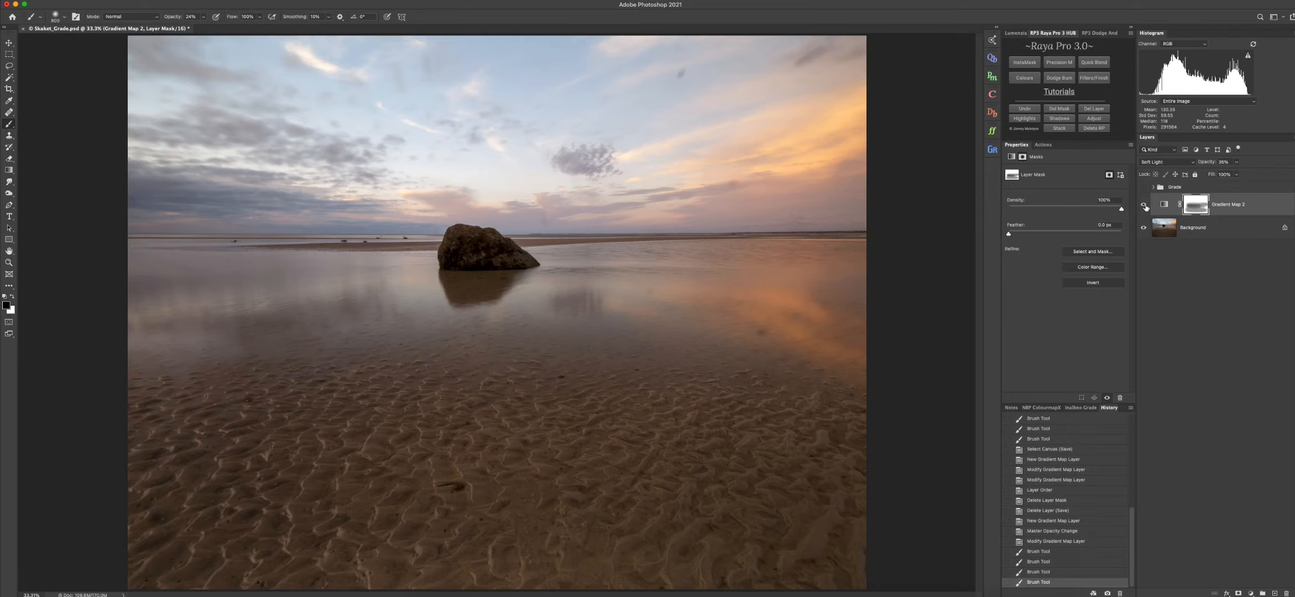
# - Hide Gradient Map 2 and expand the Grade group, showing only its Gradient Map 1 layer to compare it on and off
pyautogui.click(1143, 206)
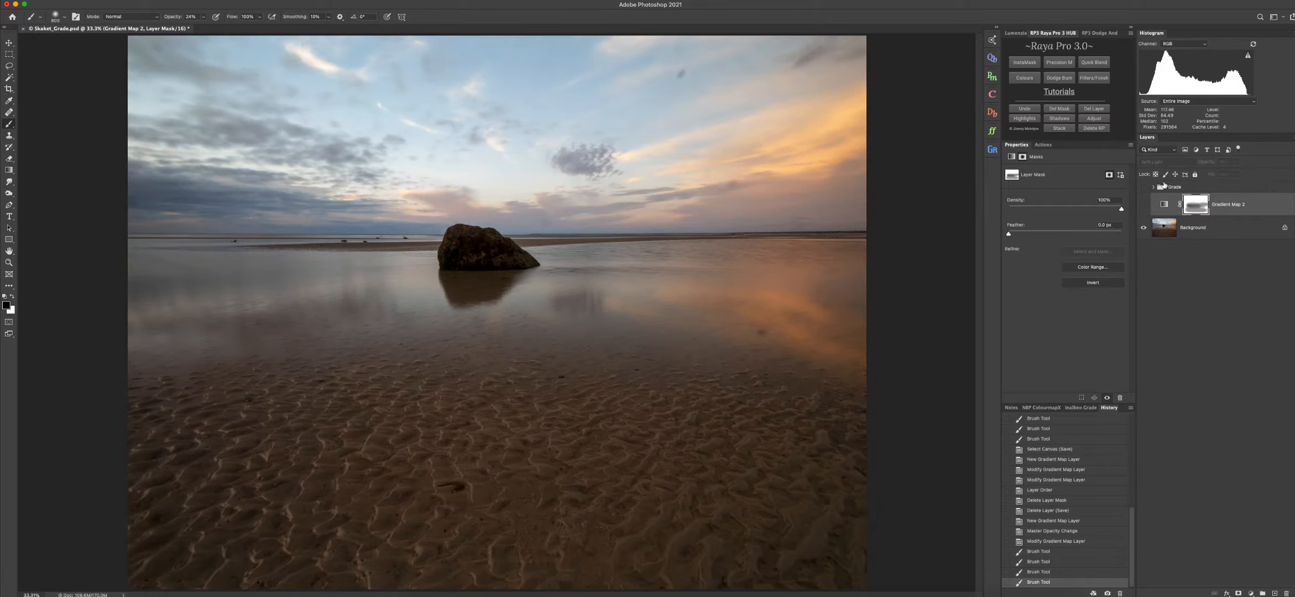
pyautogui.click(1154, 188)
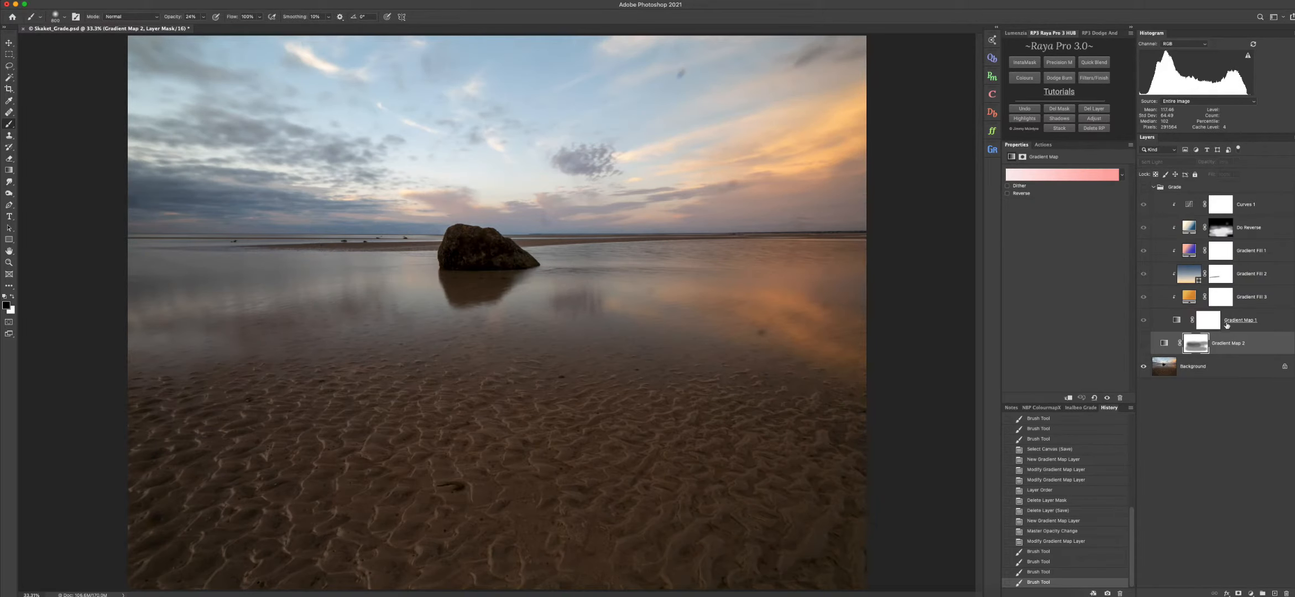
pyautogui.click(1158, 188)
pyautogui.click(1144, 187)
pyautogui.moveTo(1144, 200); pyautogui.dragTo(1144, 299)
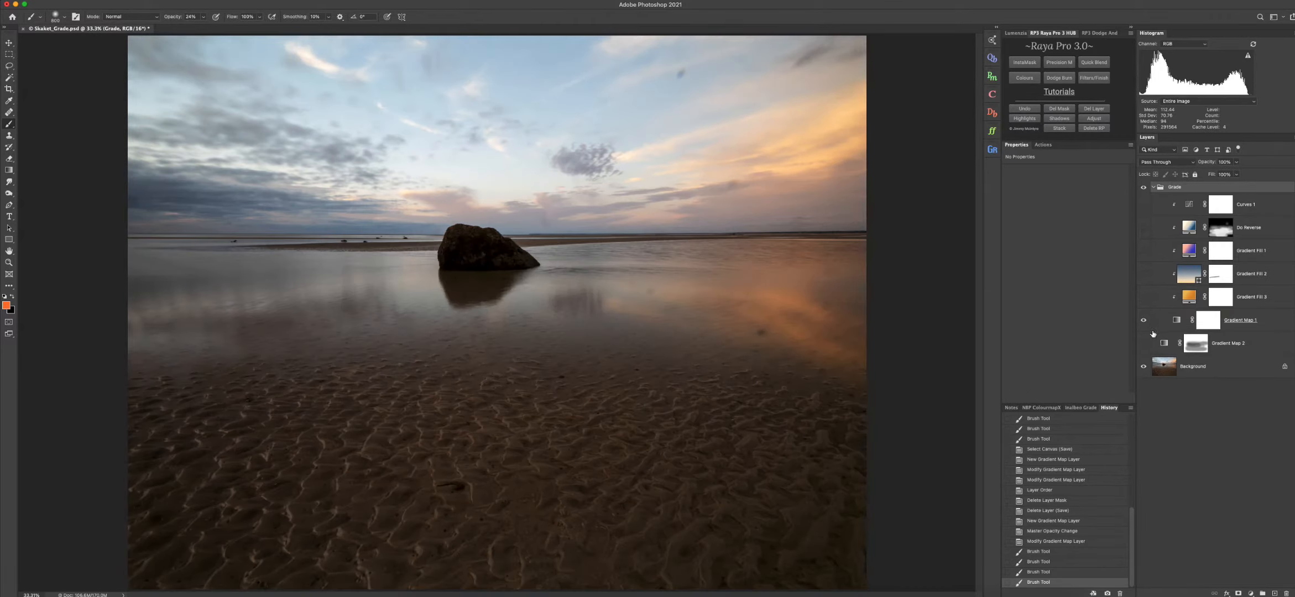
pyautogui.click(1143, 320)
pyautogui.click(1143, 321)
# - Turn on Gradient Fill 3, Gradient Fill 2, Gradient Fill 1 and the Reverse layer one by one in the Grade group
pyautogui.click(1144, 298)
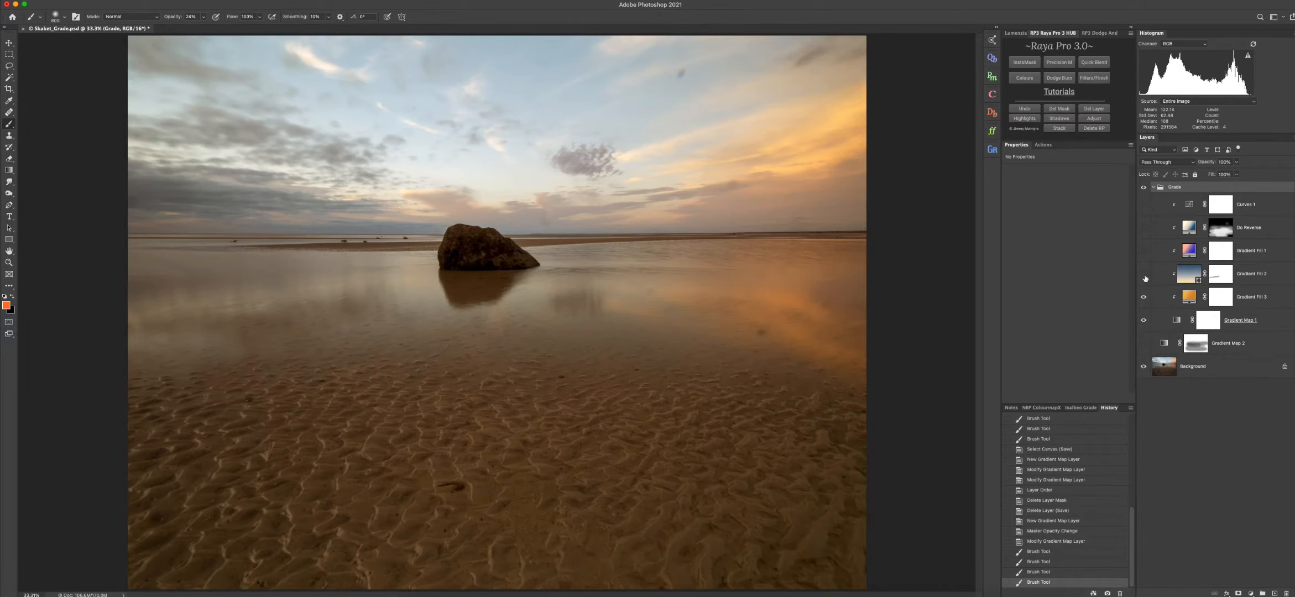
pyautogui.click(1144, 275)
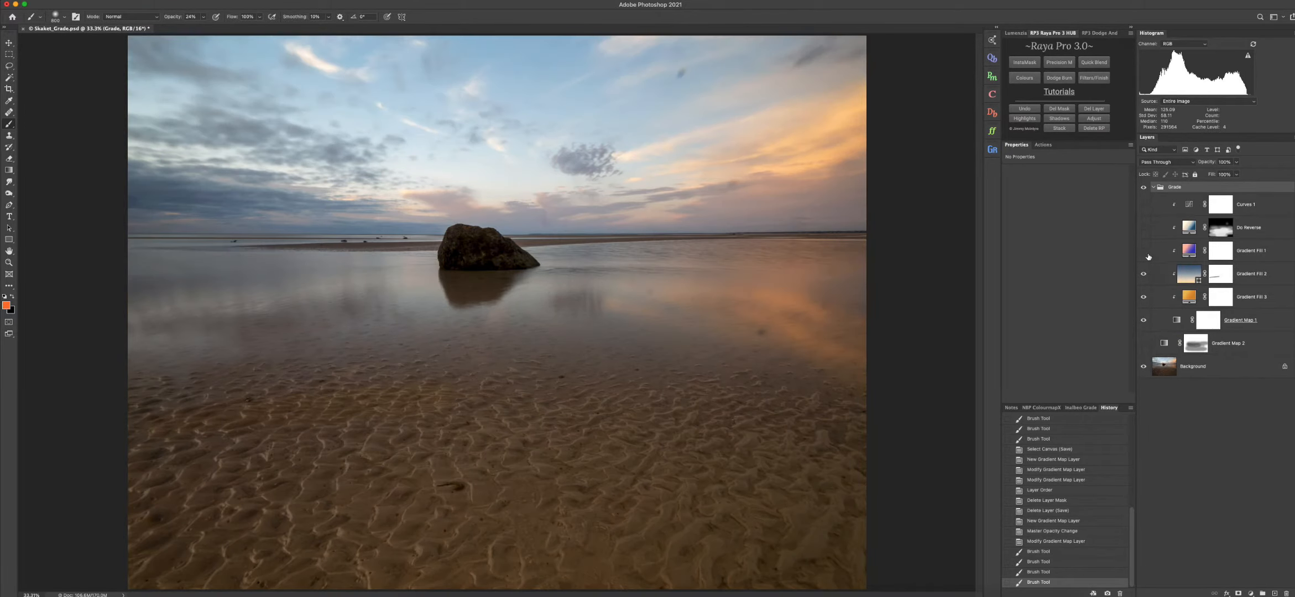
pyautogui.click(1144, 253)
pyautogui.click(1146, 229)
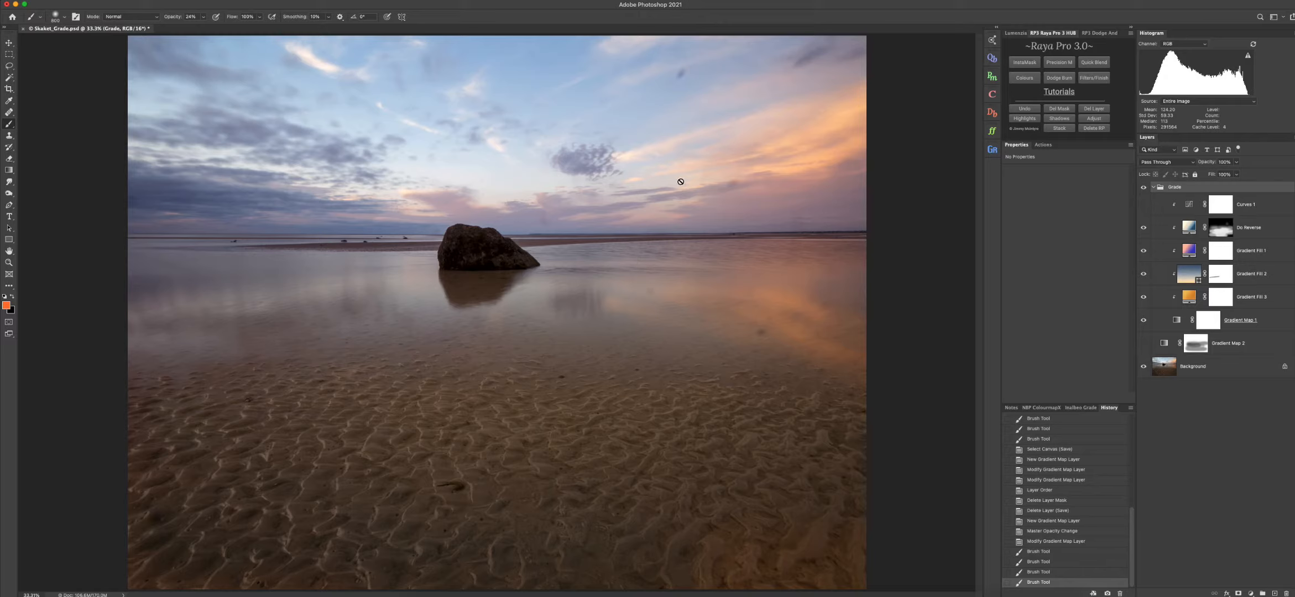
# - Compare the Reverse layer's effect with its layer mask disabled and enabled, leaving the mask enabled
pyautogui.keyDown('shift'); pyautogui.click(1224, 230); pyautogui.keyUp('shift')
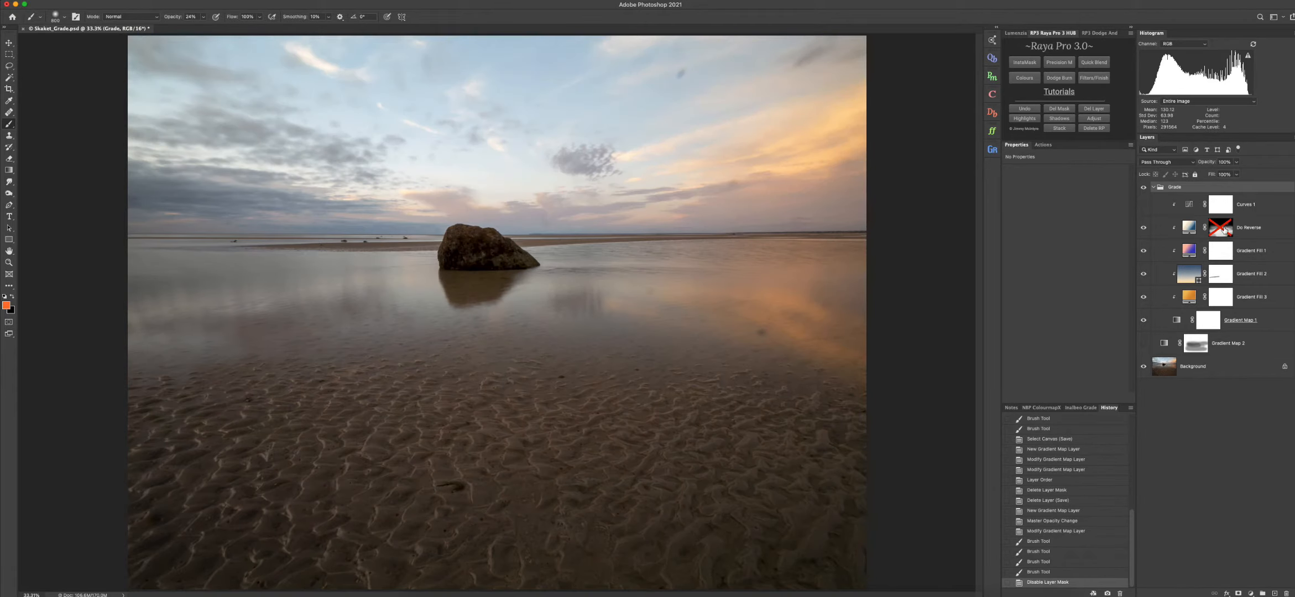
pyautogui.keyDown('shift'); pyautogui.click(1224, 231); pyautogui.keyUp('shift')
pyautogui.keyDown('shift'); pyautogui.click(1226, 230); pyautogui.keyUp('shift')
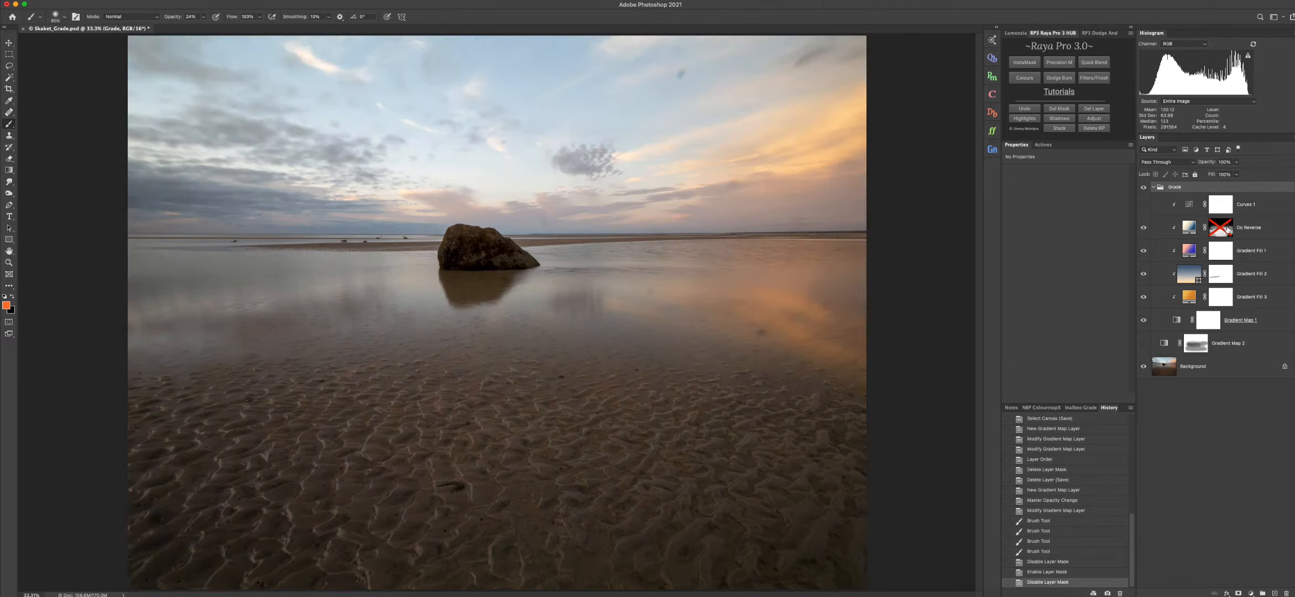
pyautogui.keyDown('shift'); pyautogui.click(1229, 229); pyautogui.keyUp('shift')
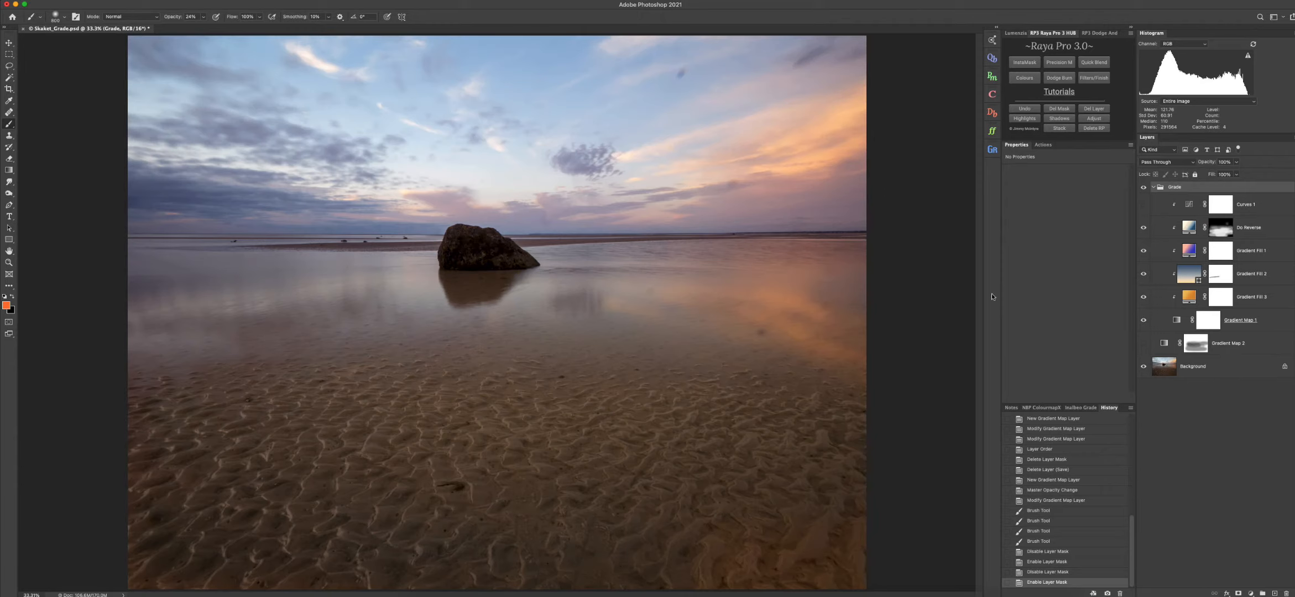
# - Show the Curves 1 layer, collapse the Grade group and hide the whole group
pyautogui.click(1143, 205)
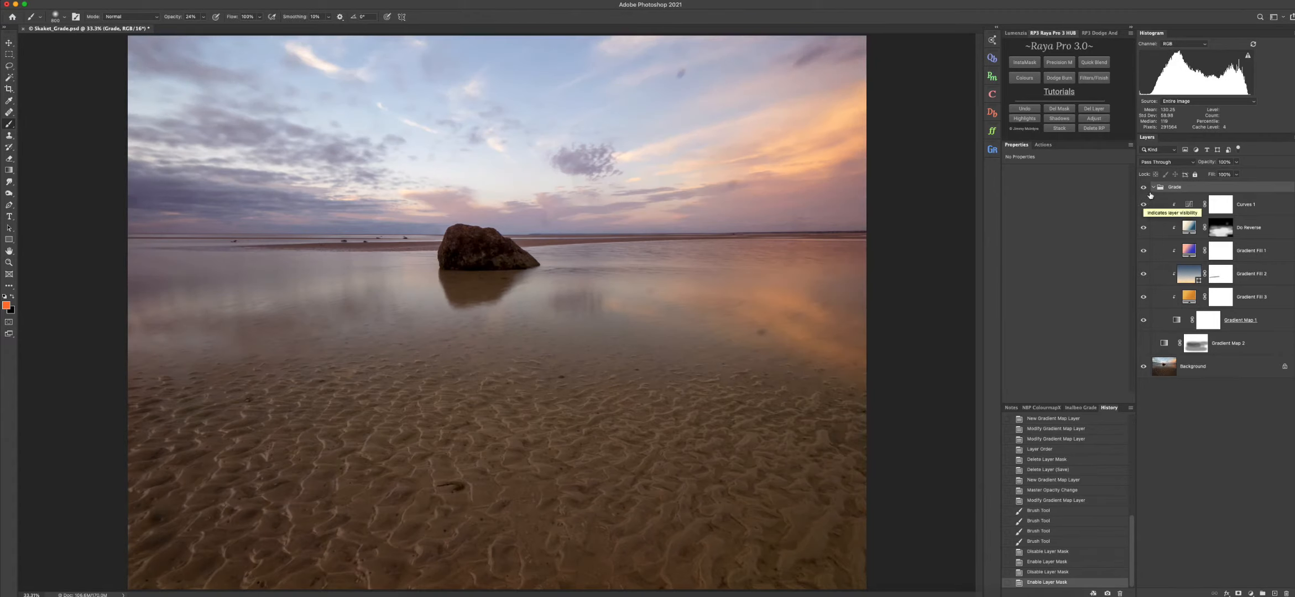
pyautogui.click(1154, 187)
pyautogui.click(1154, 187)
pyautogui.click(1155, 188)
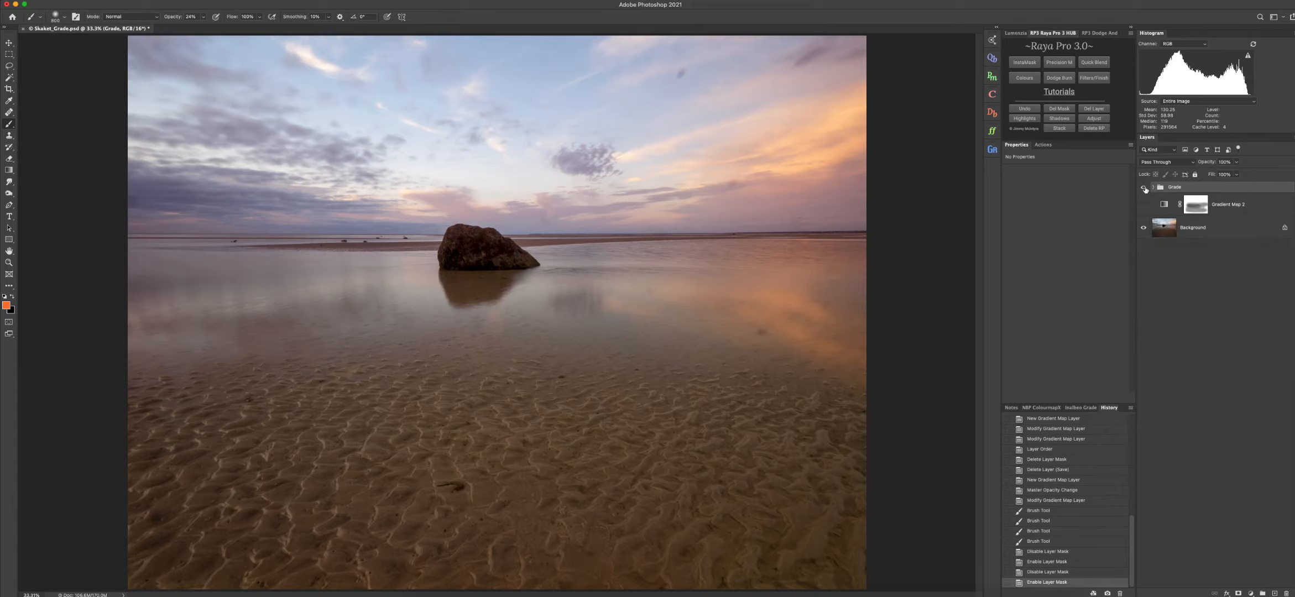
pyautogui.click(1143, 188)
# - Delete the layer mask from Gradient Map 2
pyautogui.click(1171, 207)
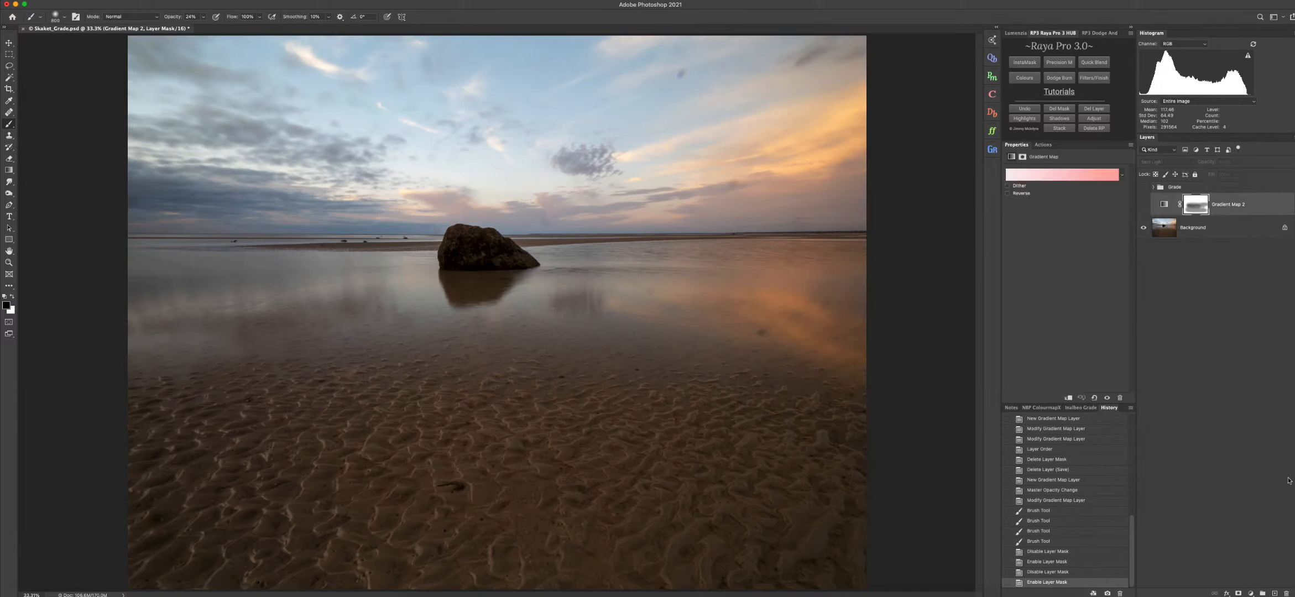
pyautogui.click(1287, 594)
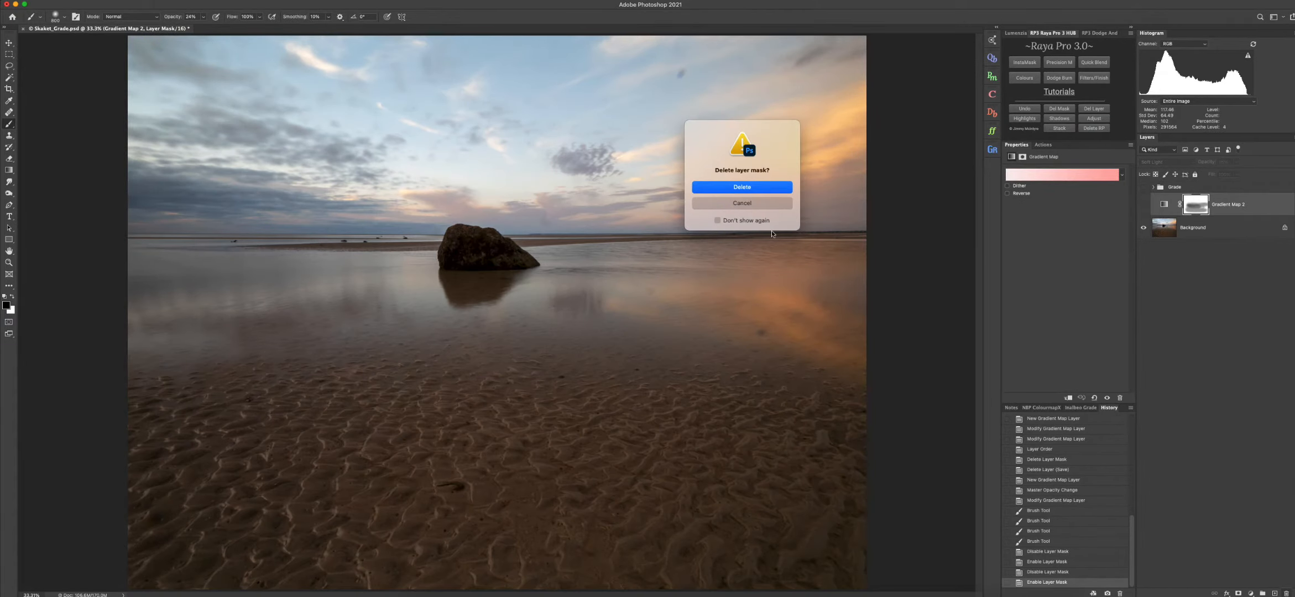
pyautogui.click(757, 188)
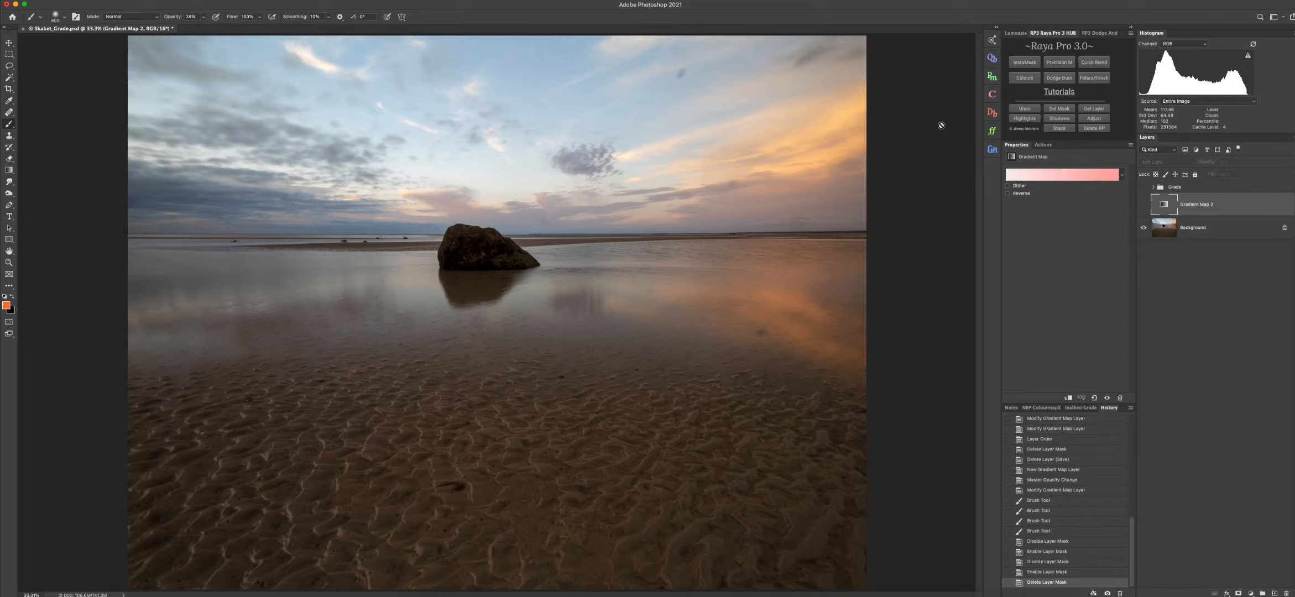
# - Try the pink-to-peach preset from the Pinks group on Gradient Map 2 and delete that layer
pyautogui.click(1061, 178)
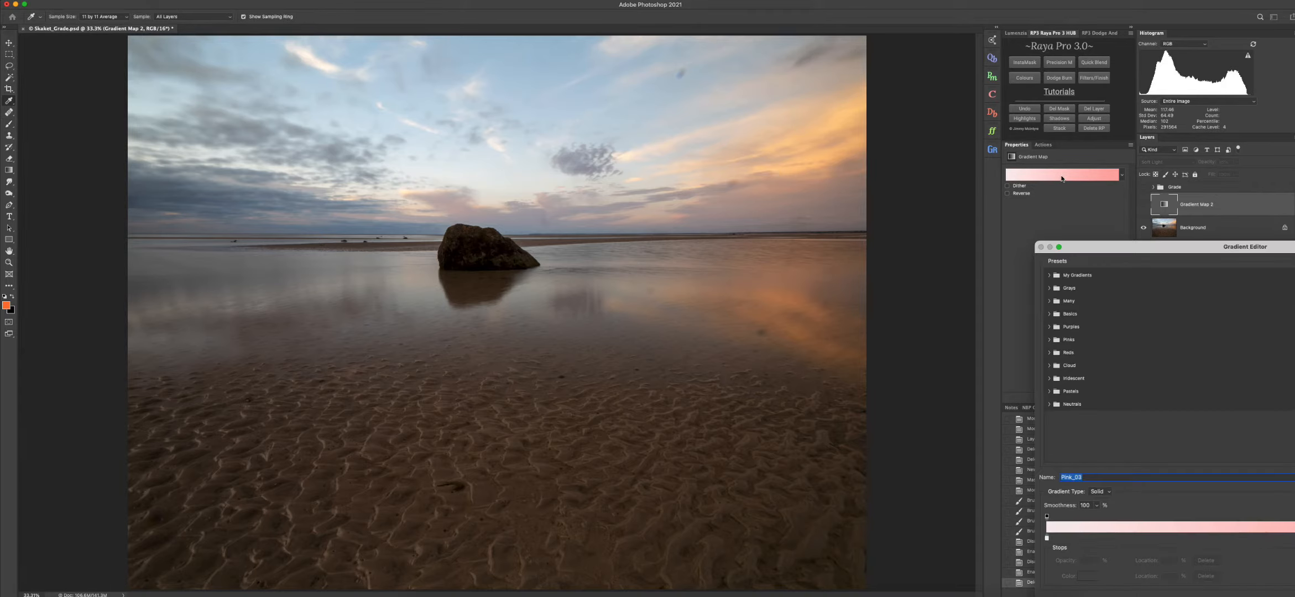
pyautogui.moveTo(1113, 250); pyautogui.dragTo(927, 188)
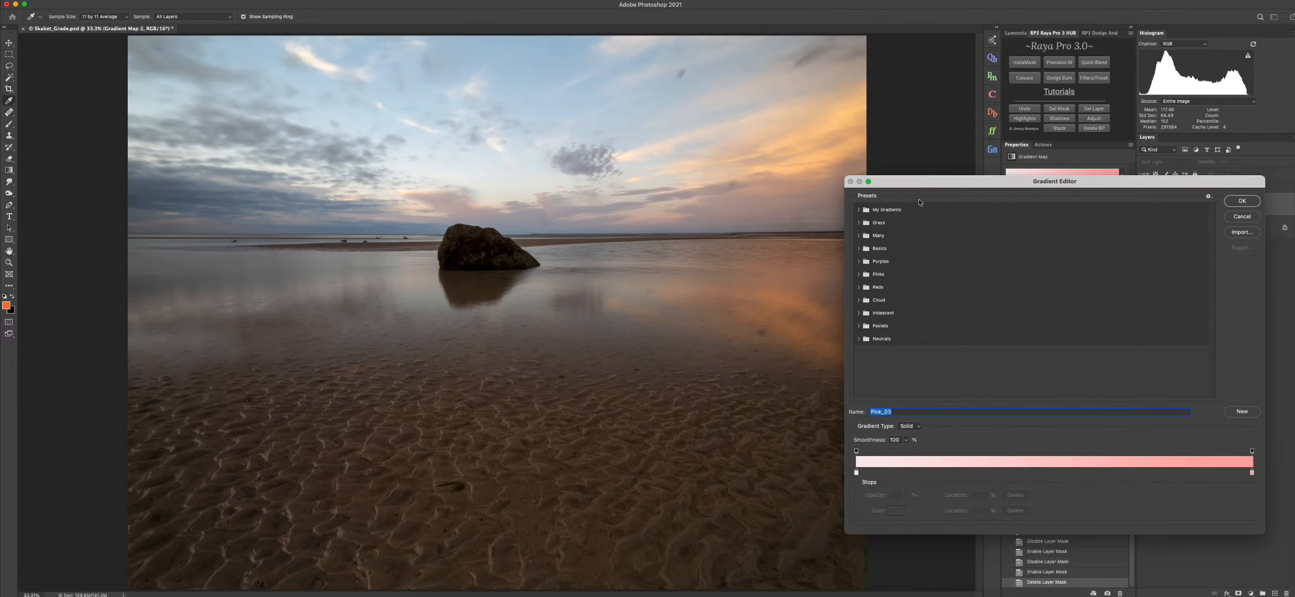
pyautogui.click(871, 274)
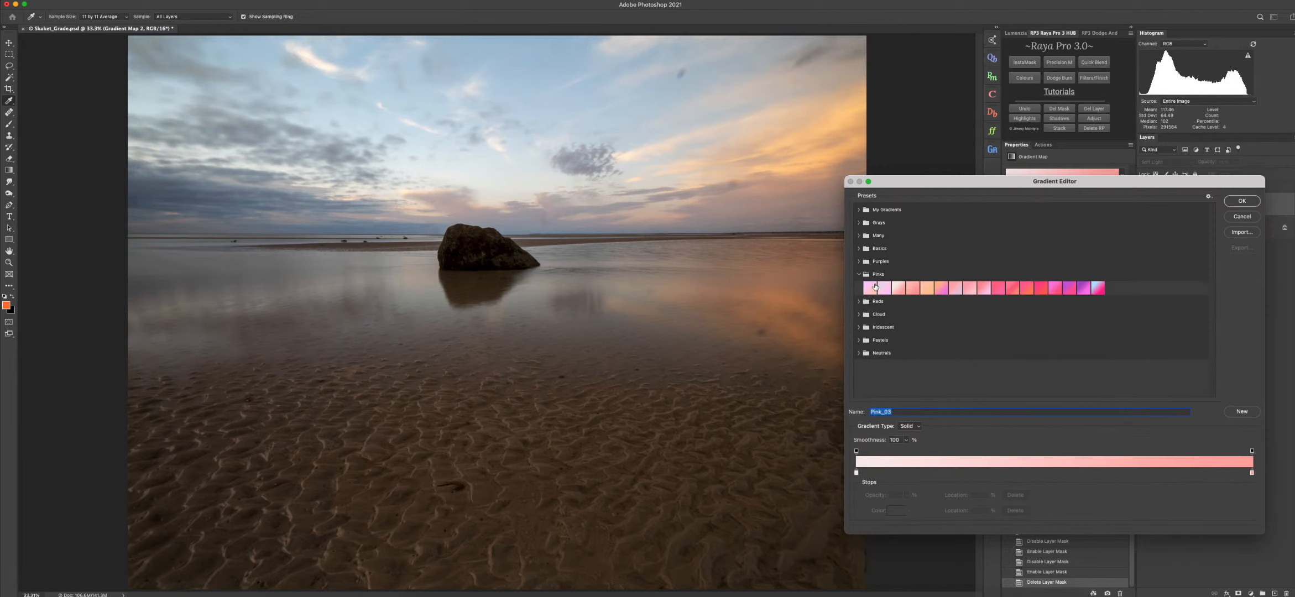
pyautogui.click(876, 288)
pyautogui.click(1248, 203)
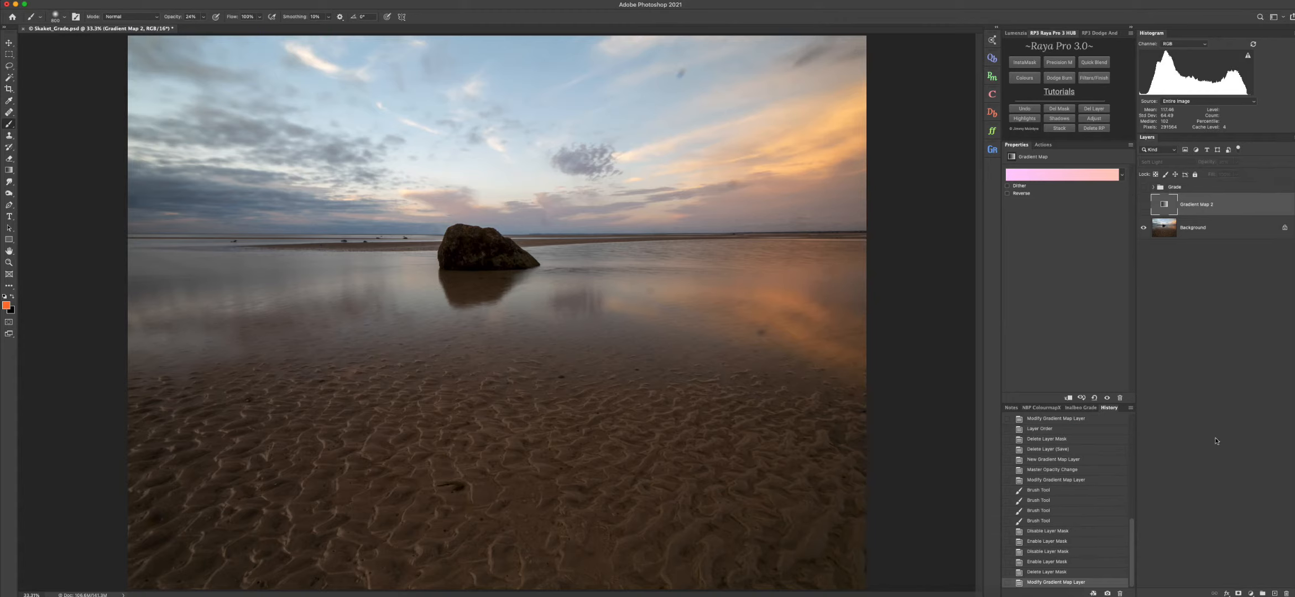
pyautogui.click(1287, 593)
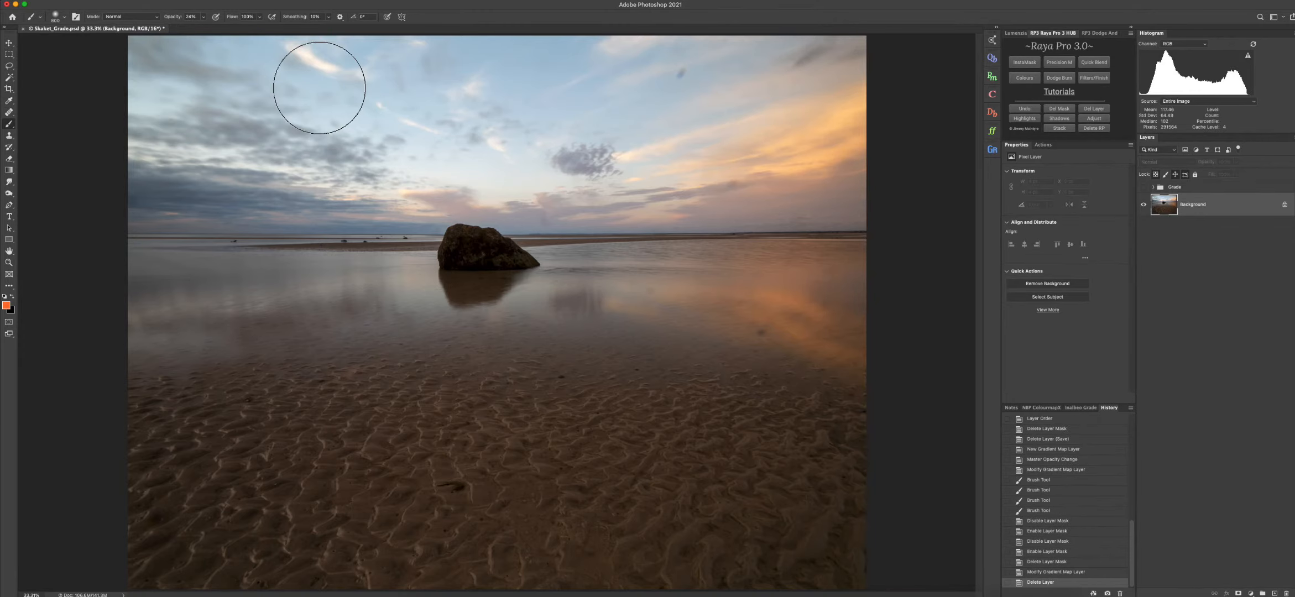
# - Display the Gradients panel and dock it in the same group as Properties and Actions
pyautogui.click(276, 3)
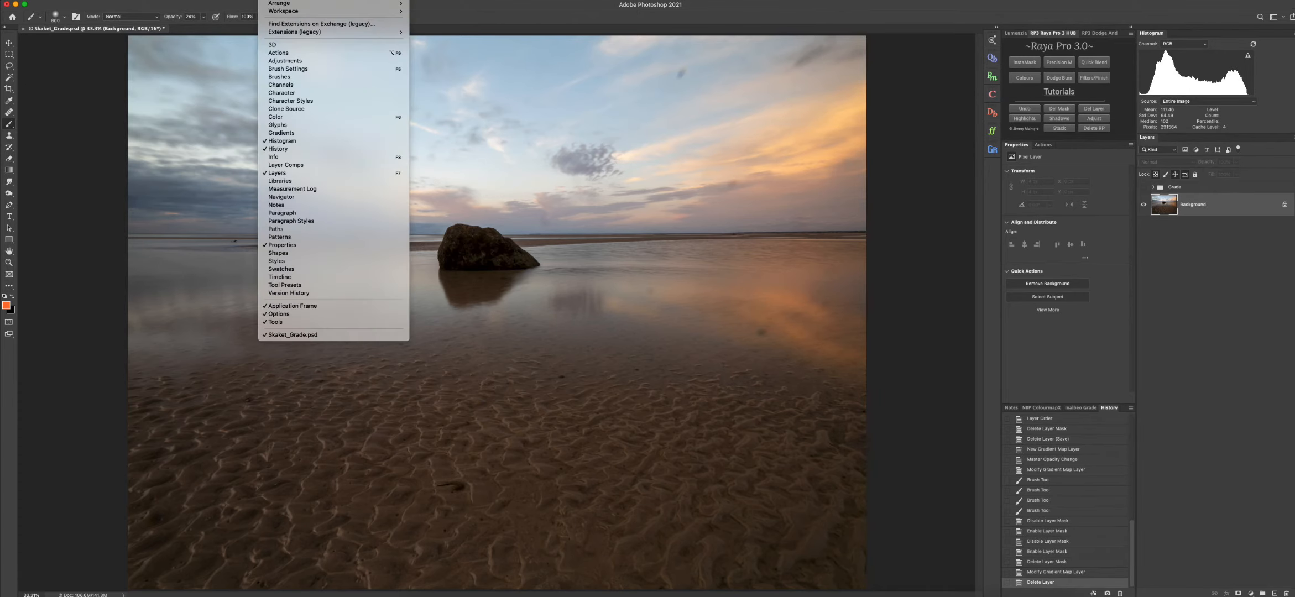
pyautogui.click(282, 135)
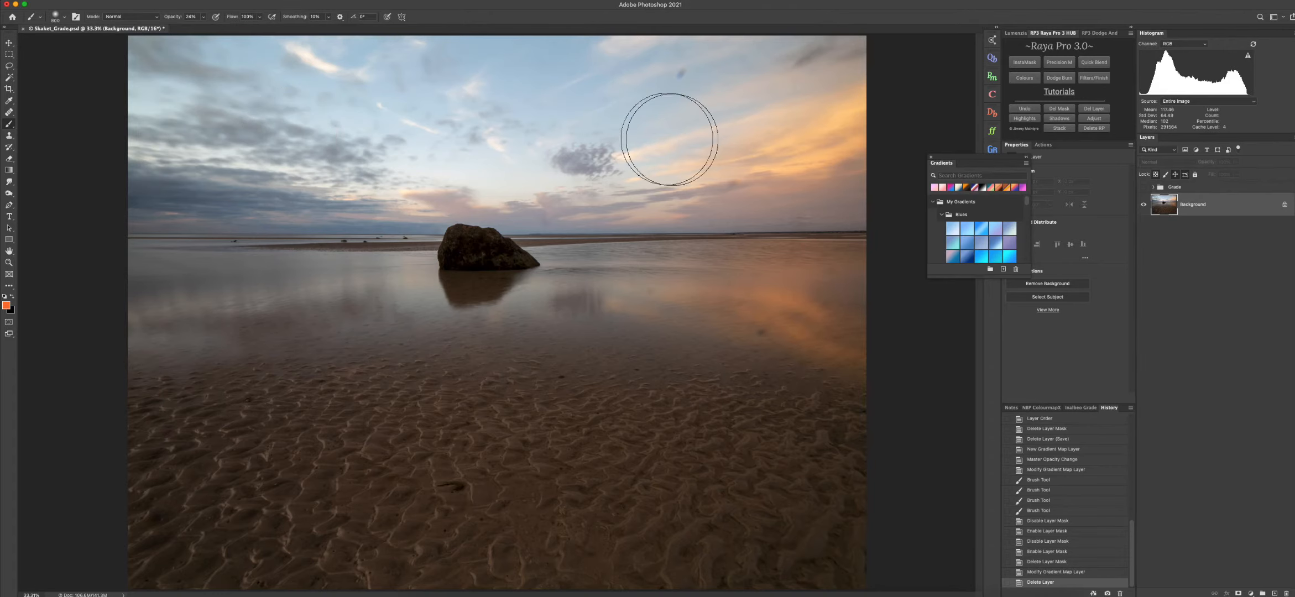
pyautogui.moveTo(949, 158); pyautogui.dragTo(1068, 150)
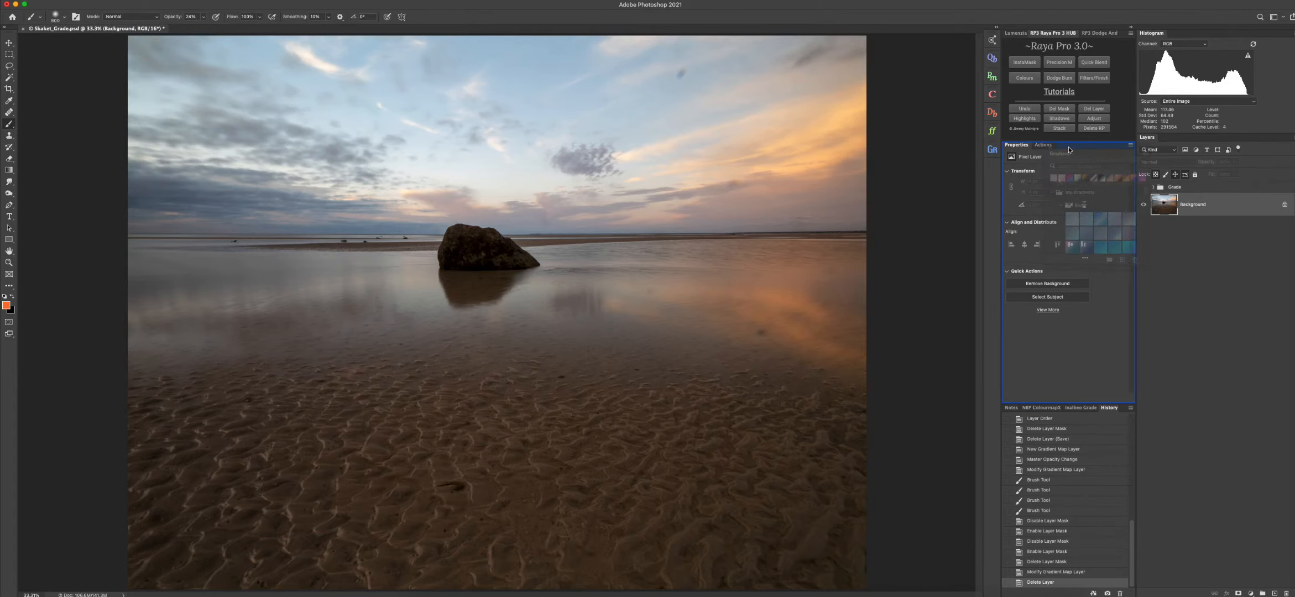
pyautogui.moveTo(1069, 150); pyautogui.dragTo(1069, 148)
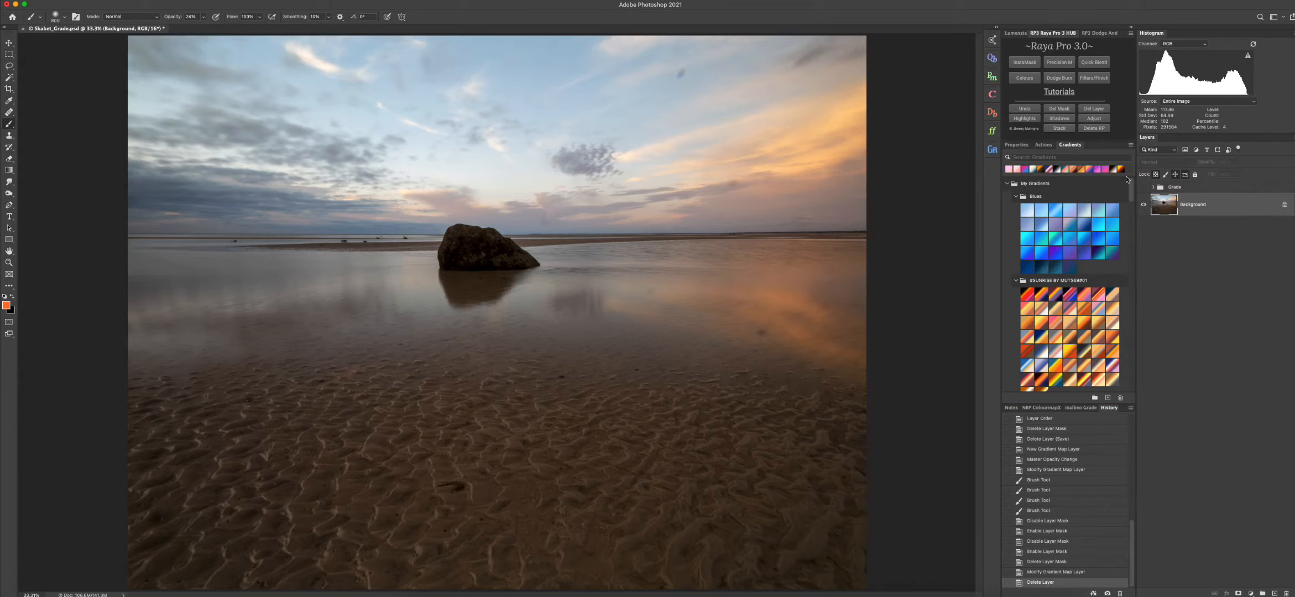
# - Add a Gradient Map adjustment layer above the Grade group with Soft Light mode and 34% opacity, and bring up the Gradients presets
pyautogui.click(1194, 190)
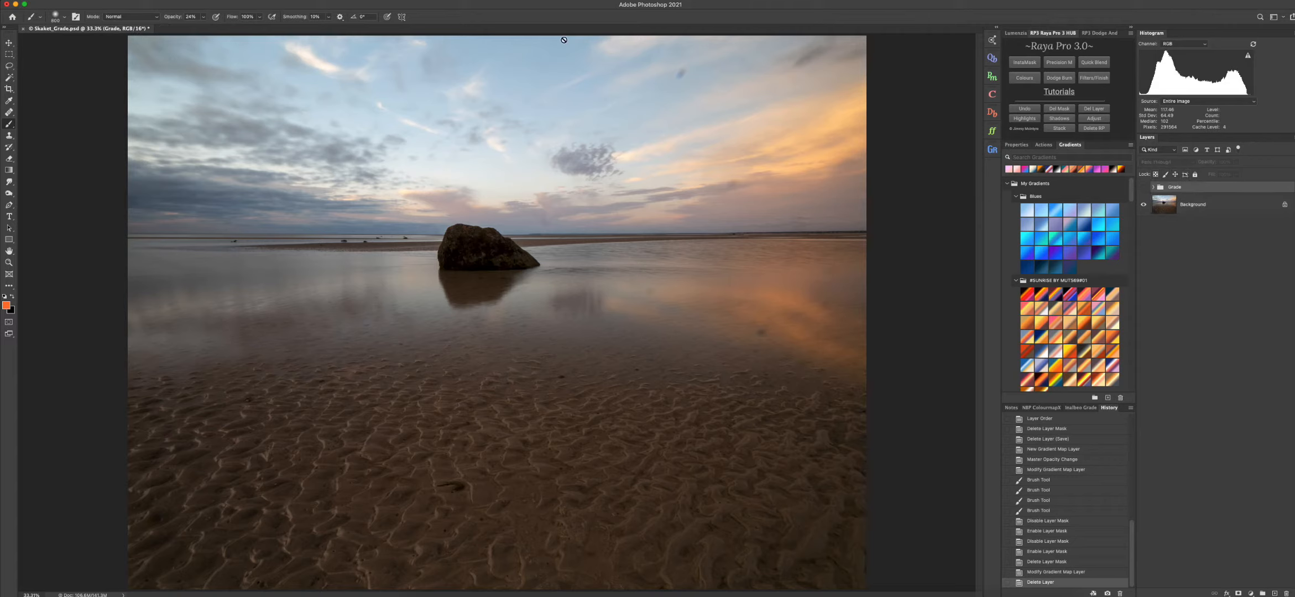
pyautogui.click(111, 2)
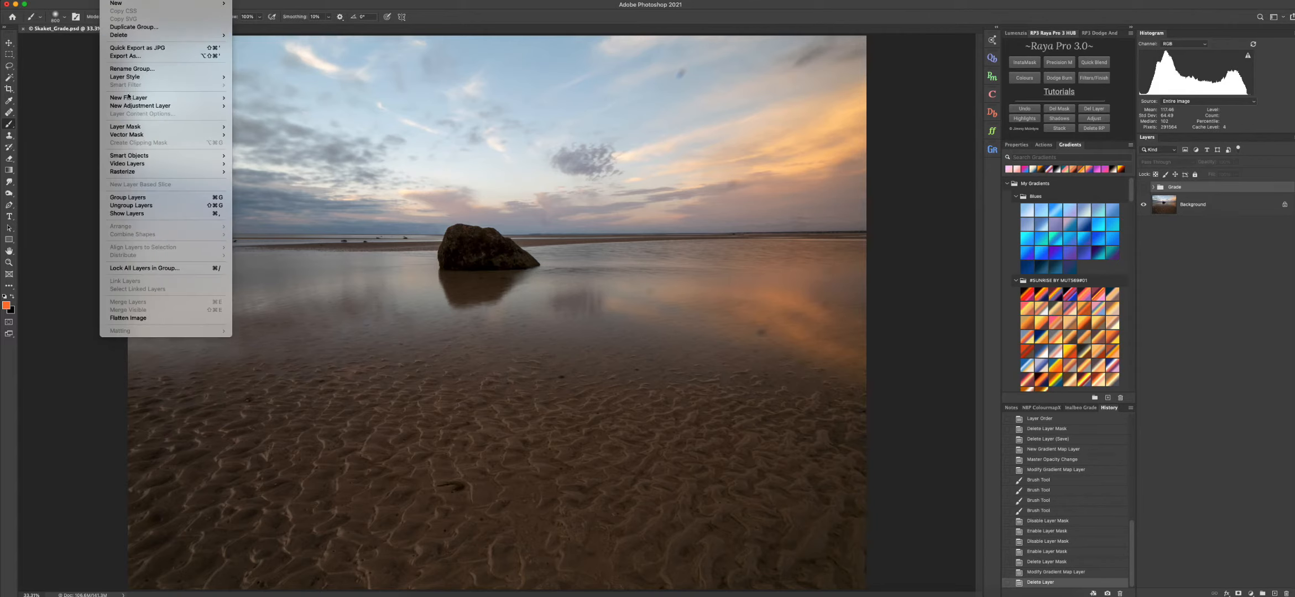
pyautogui.moveTo(166, 106)
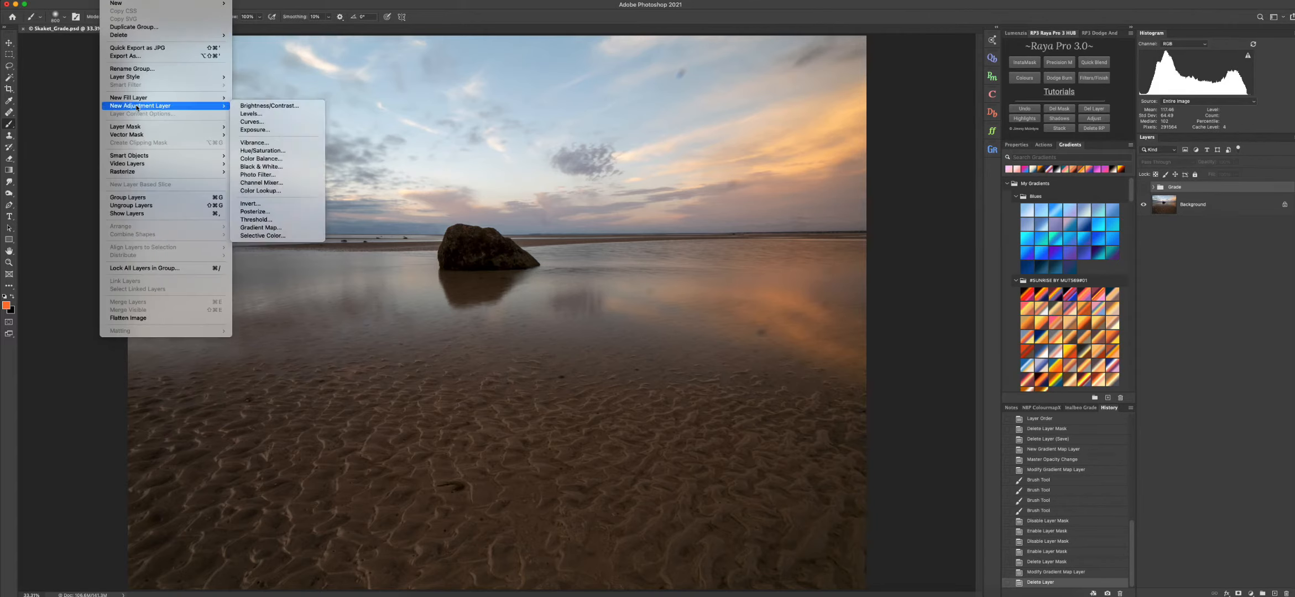
pyautogui.click(310, 227)
pyautogui.click(652, 217)
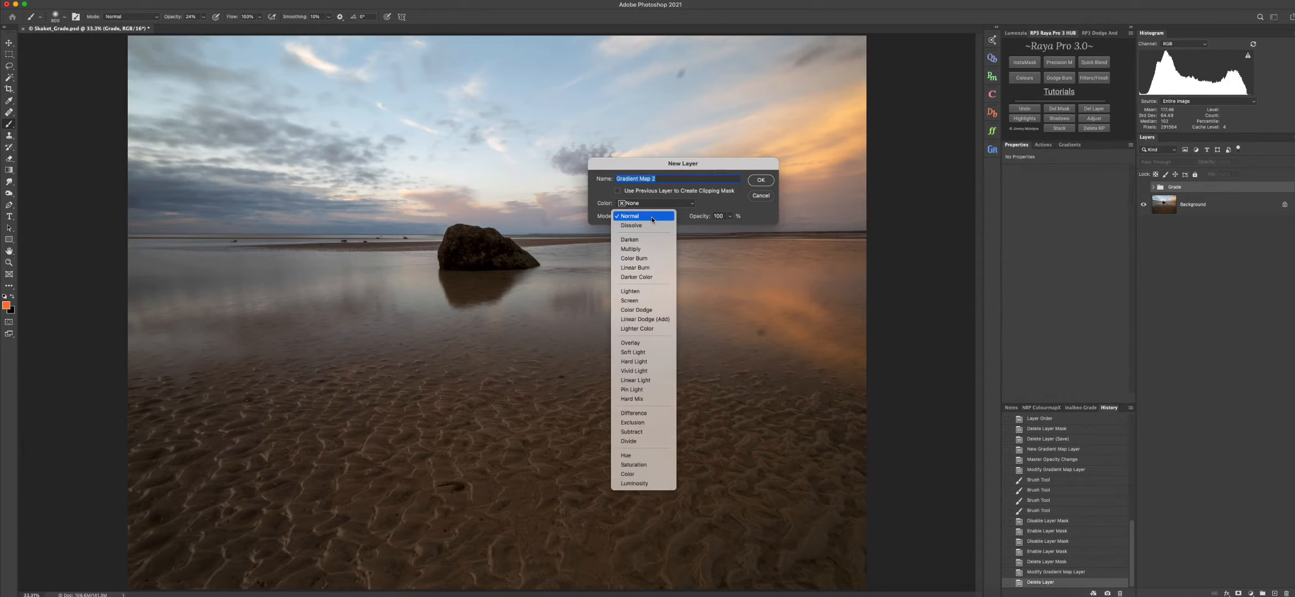
pyautogui.click(632, 352)
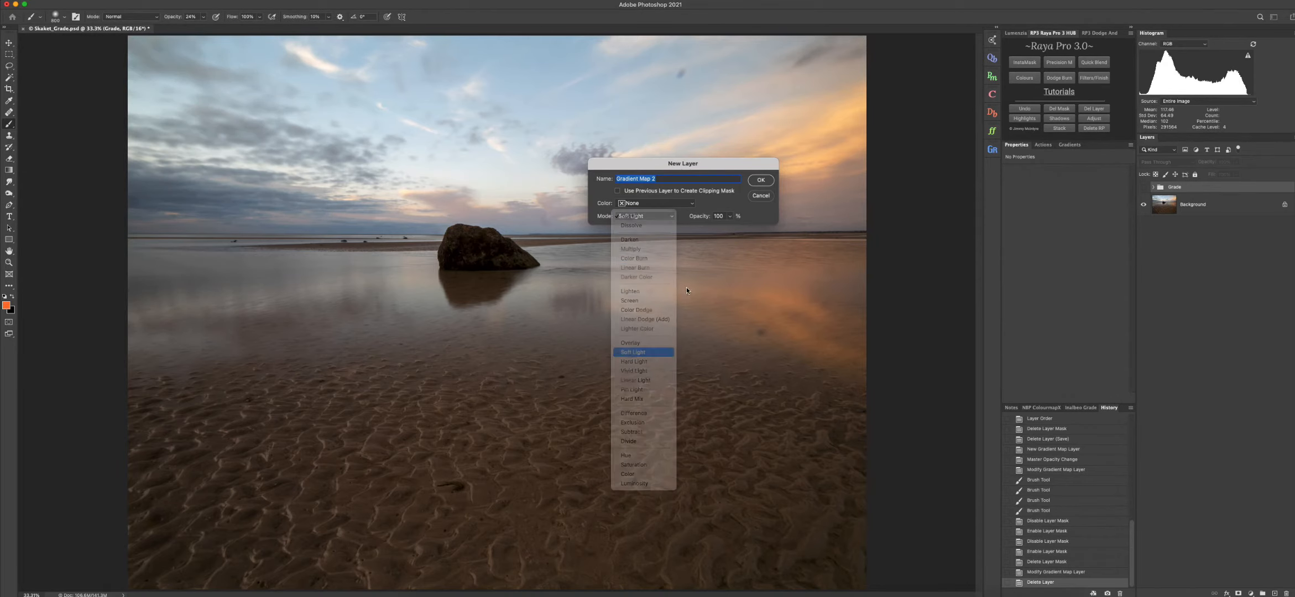
pyautogui.click(729, 217)
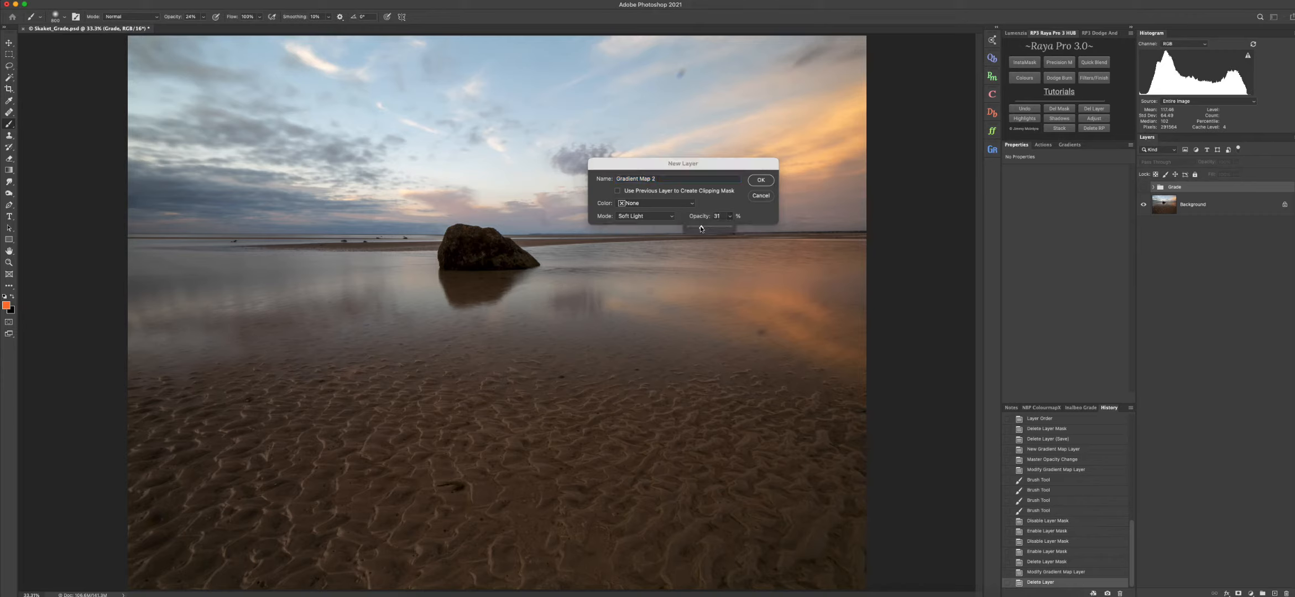
pyautogui.moveTo(700, 228); pyautogui.dragTo(703, 229)
pyautogui.click(761, 180)
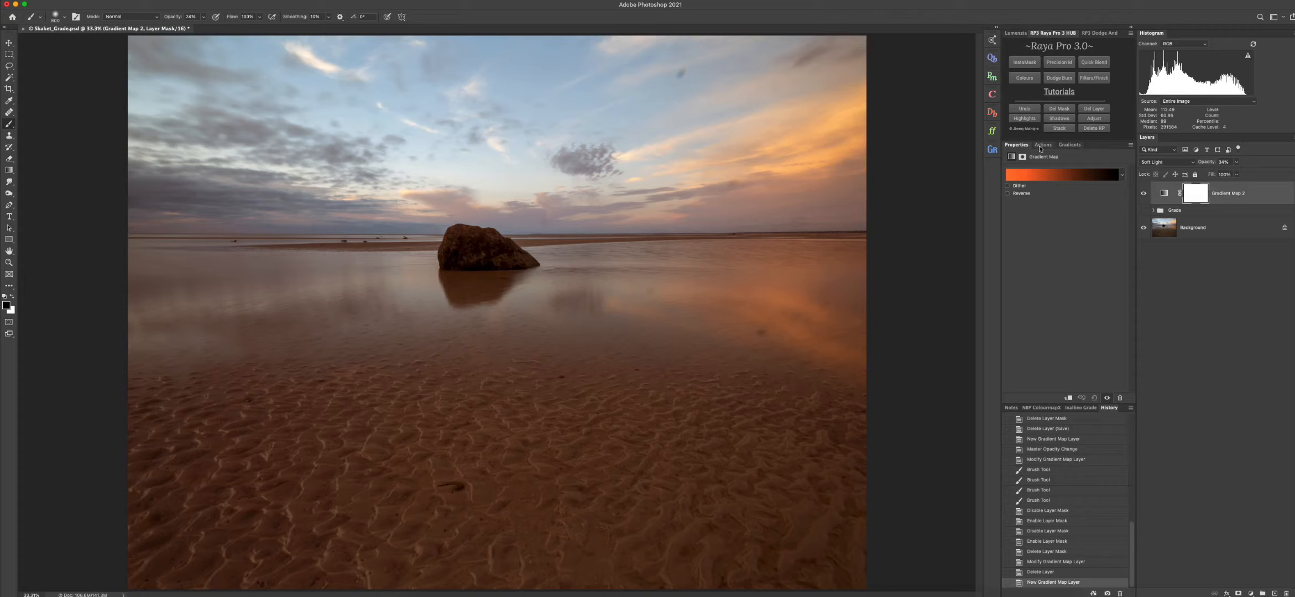
pyautogui.click(1069, 144)
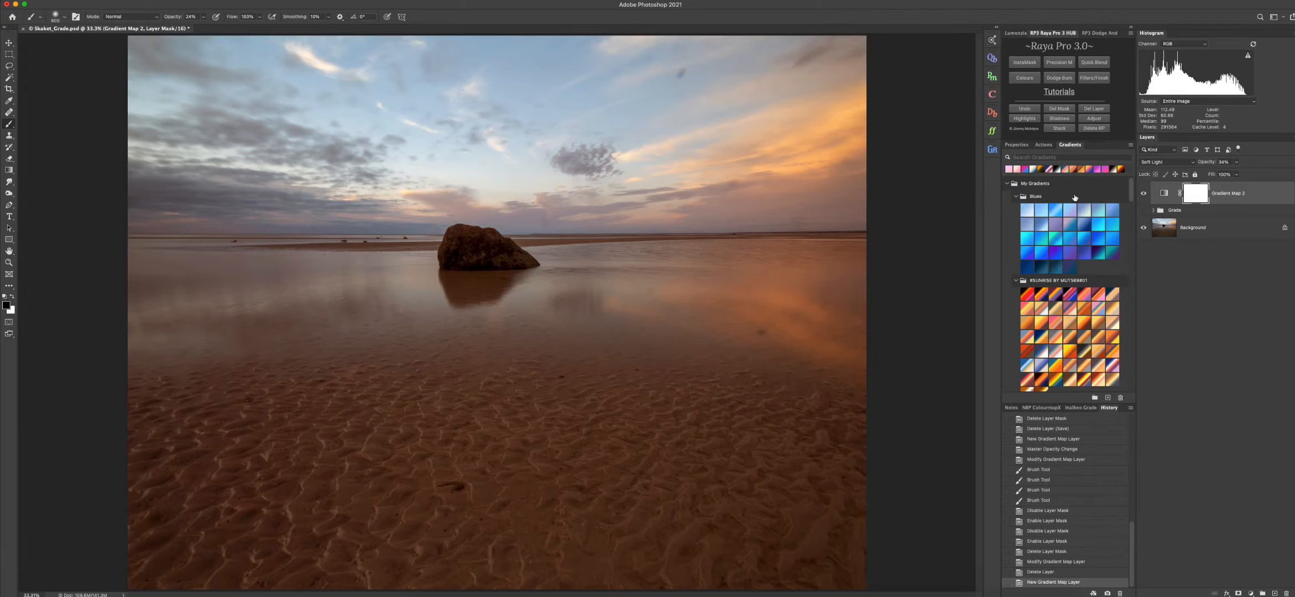
# - Add a gradient fill layer clipped to Gradient Map 2 from a Blues preset and try two #SUNRISE presets on it
pyautogui.click(1087, 224)
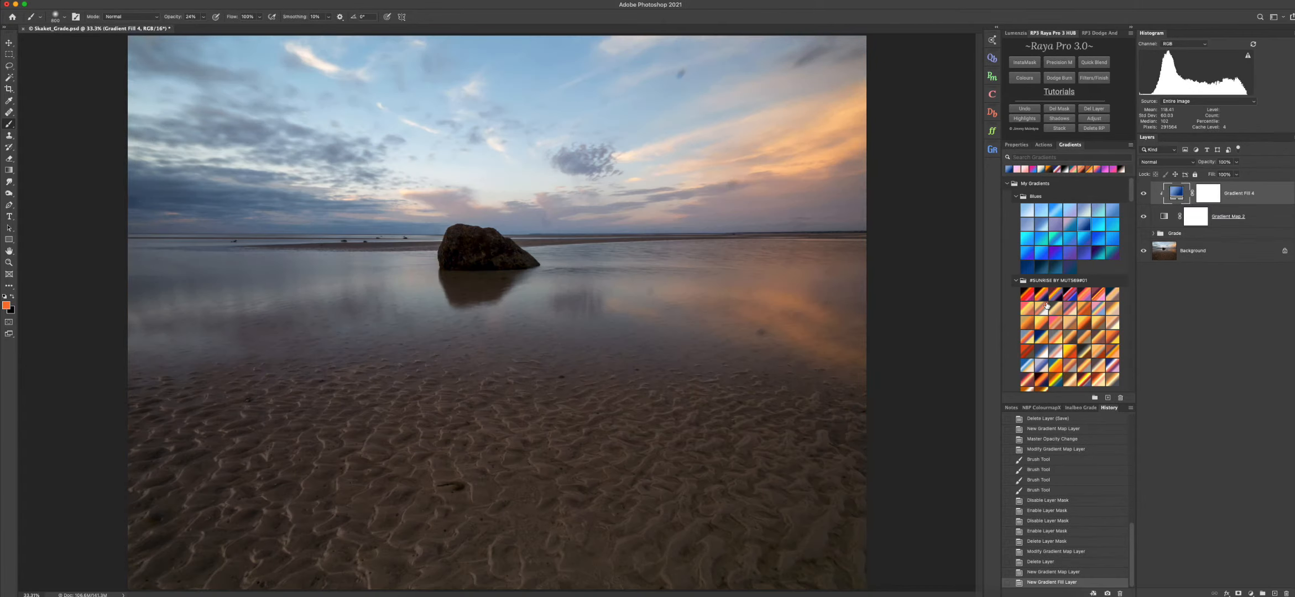
pyautogui.click(1047, 306)
pyautogui.click(1083, 337)
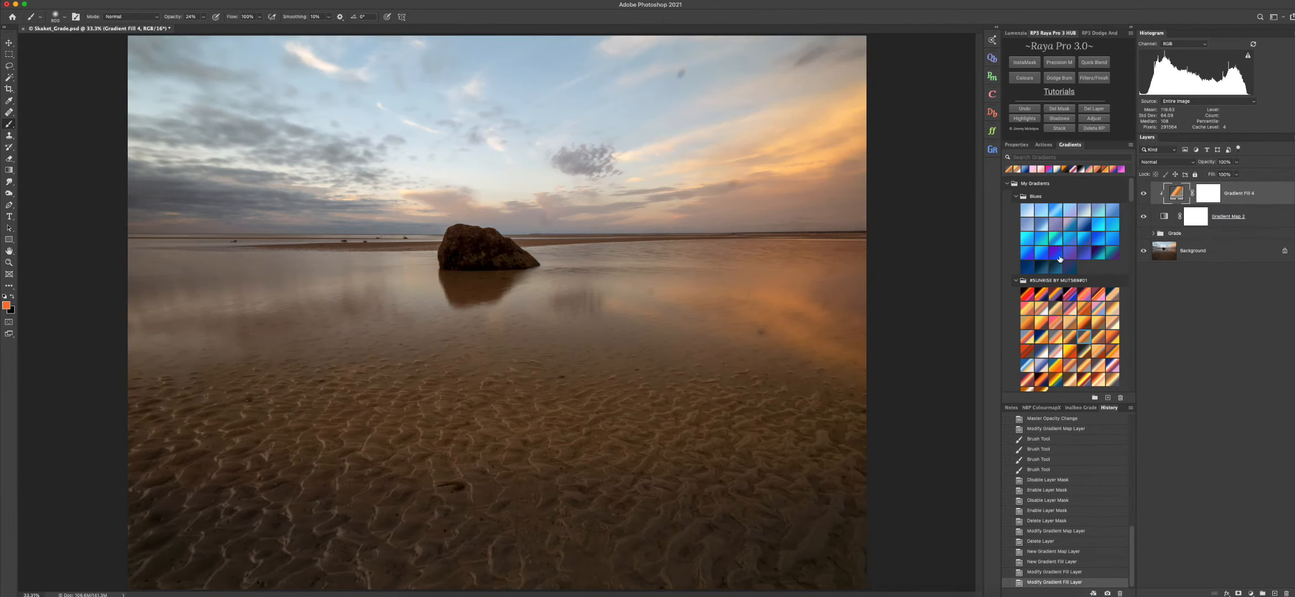
# - Try several teal, near-black and bright blue gradient presets on Gradient Fill 4 and compare the image with the layer hidden
pyautogui.scroll(-5, 1071, 260)
pyautogui.scroll(-5, 1071, 261)
pyautogui.click(1069, 255)
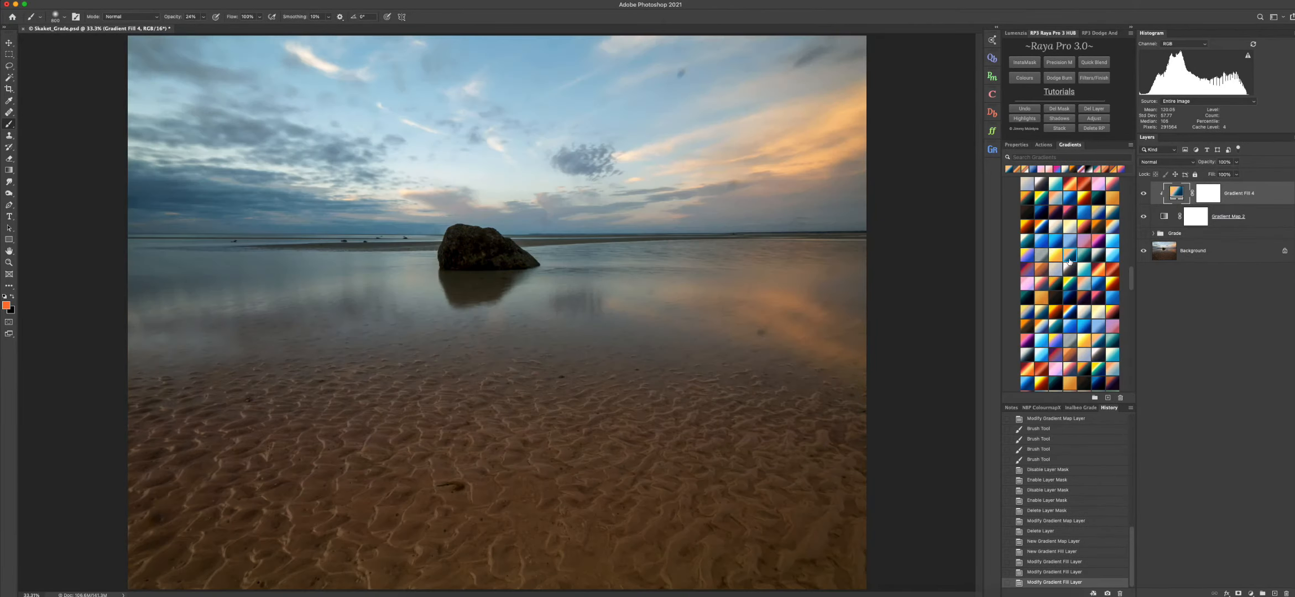
pyautogui.click(1056, 298)
pyautogui.click(1120, 343)
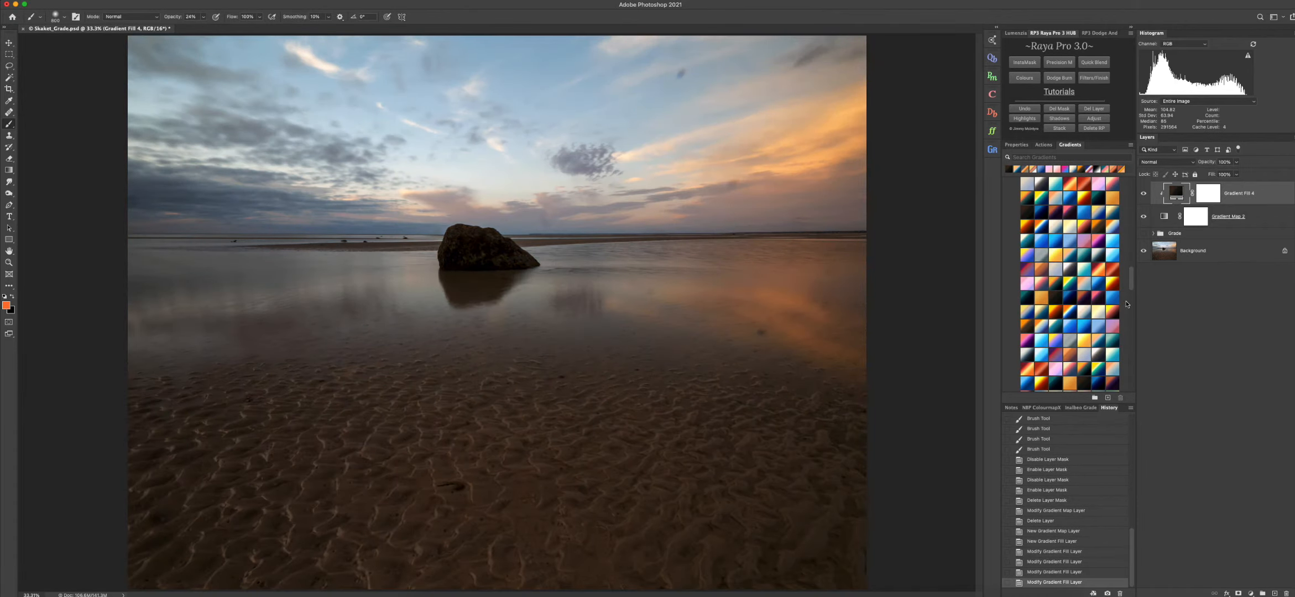
pyautogui.click(1108, 299)
pyautogui.click(1108, 255)
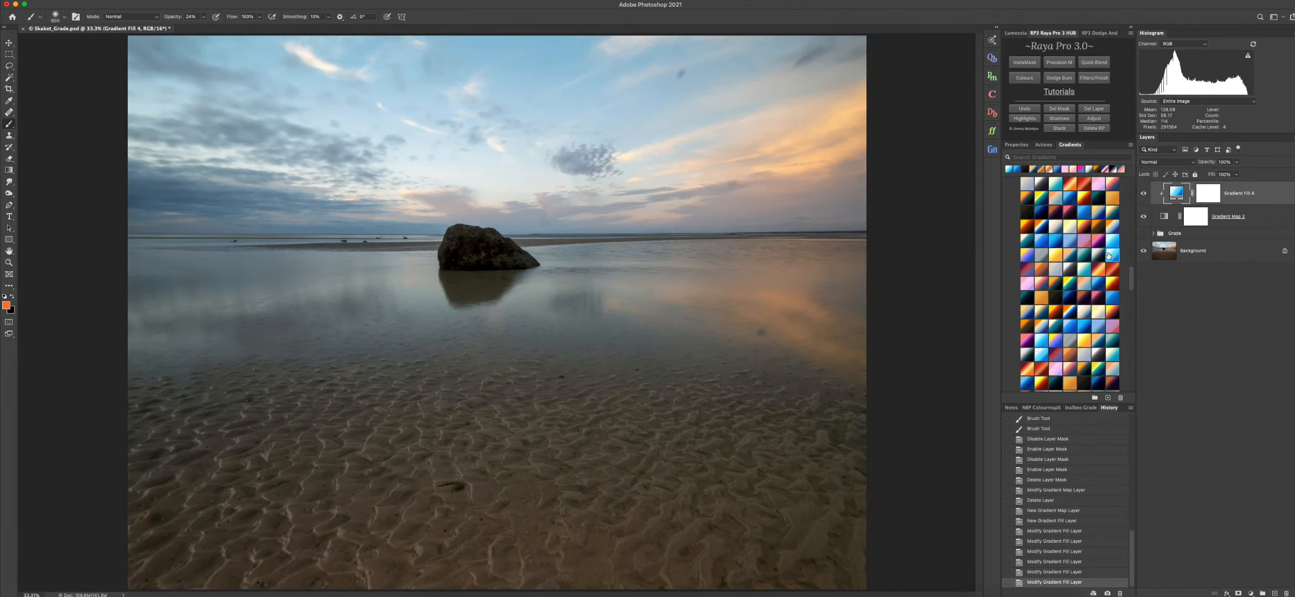
pyautogui.click(1049, 244)
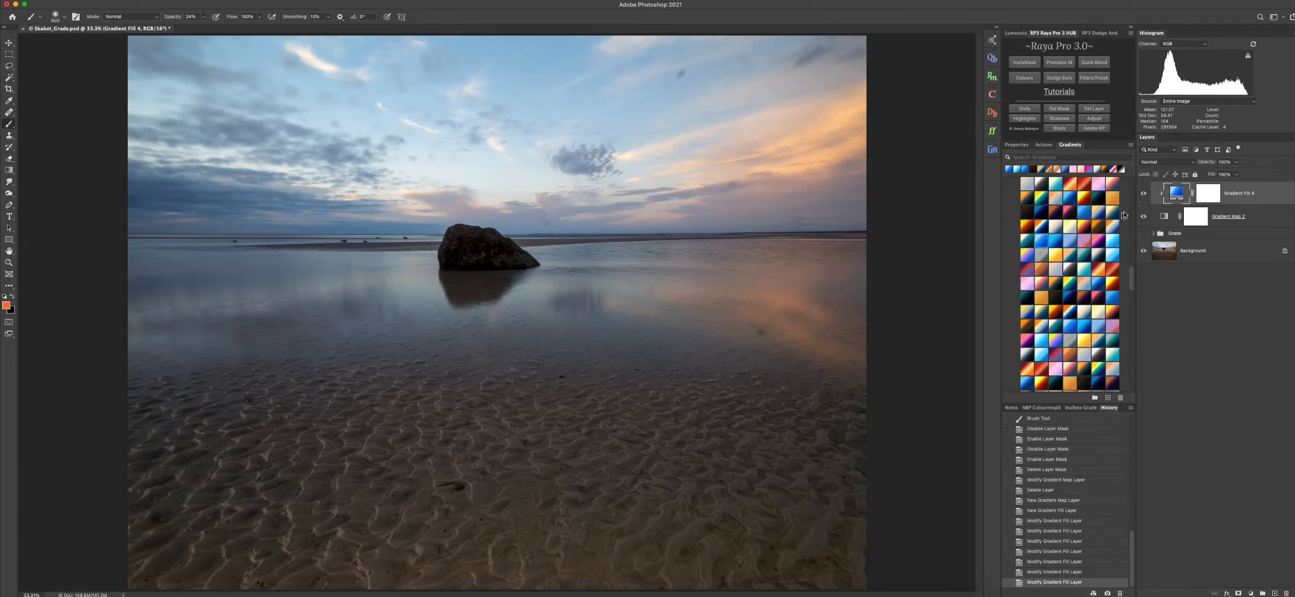
pyautogui.click(1143, 195)
pyautogui.click(1144, 195)
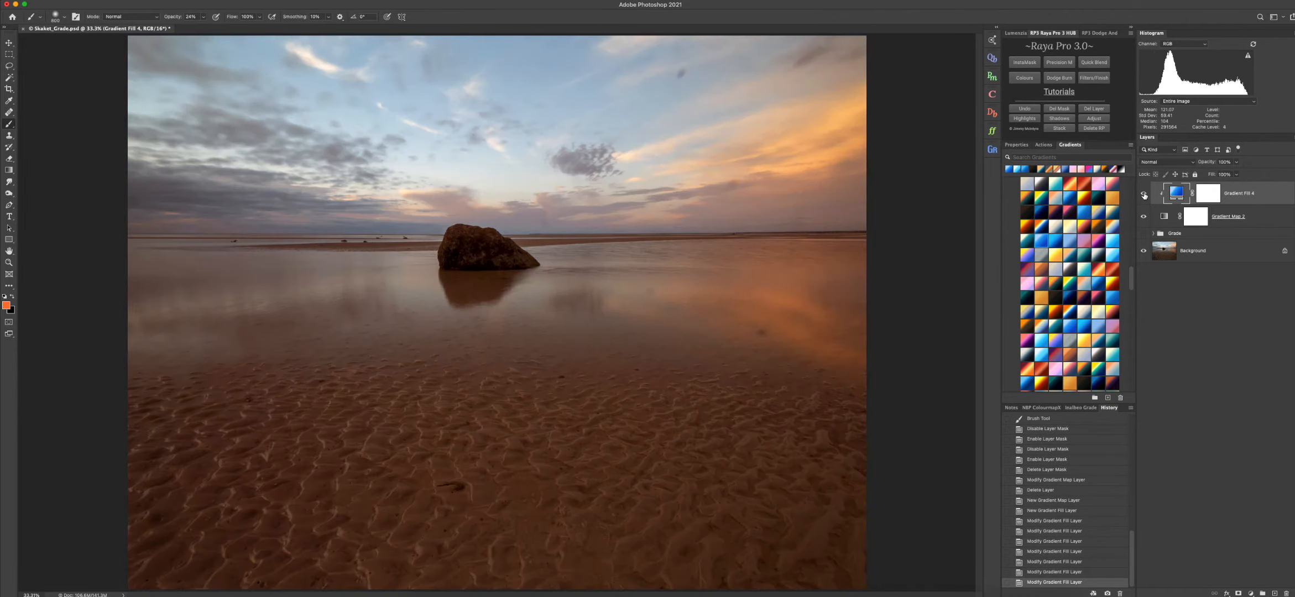
# - Apply the pink-to-dark-purple gradient preset to Gradient Fill 4 and set the layer's opacity to 34%
pyautogui.click(1099, 242)
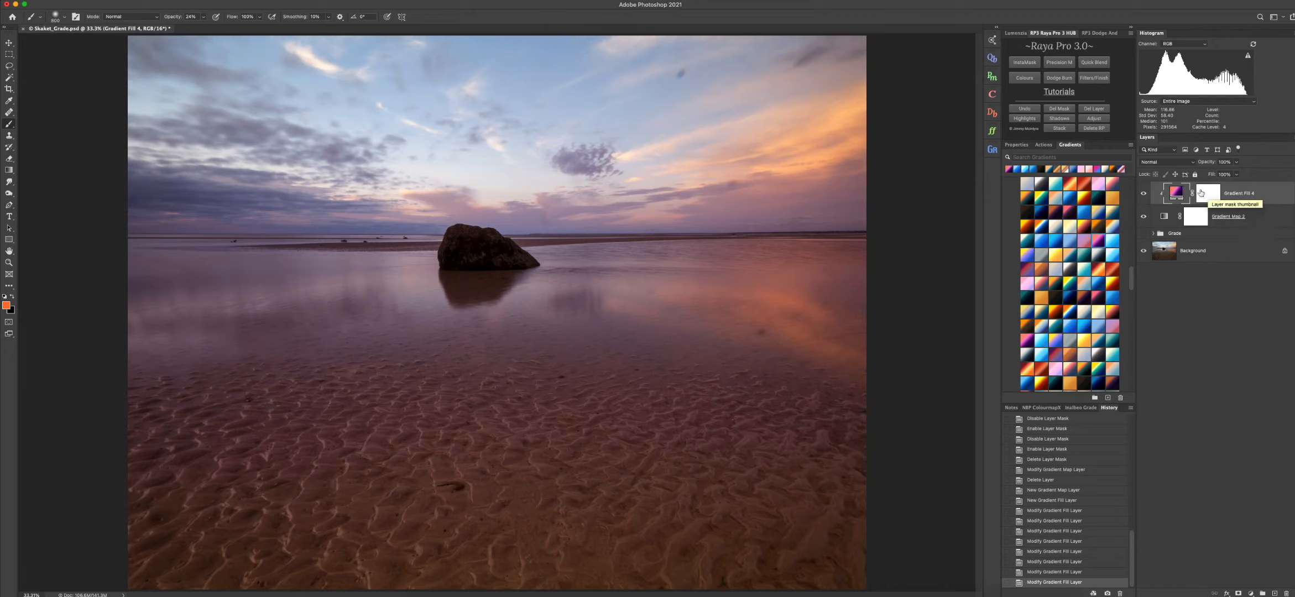
pyautogui.click(1237, 163)
pyautogui.moveTo(1209, 174); pyautogui.dragTo(1207, 176)
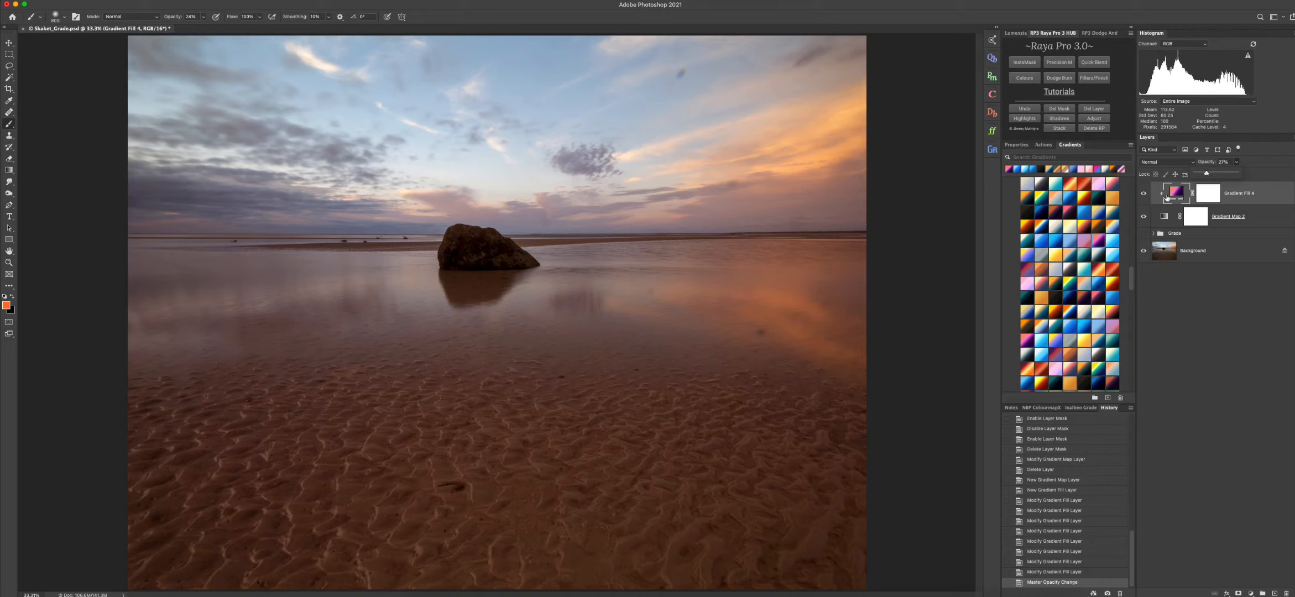
pyautogui.click(1145, 193)
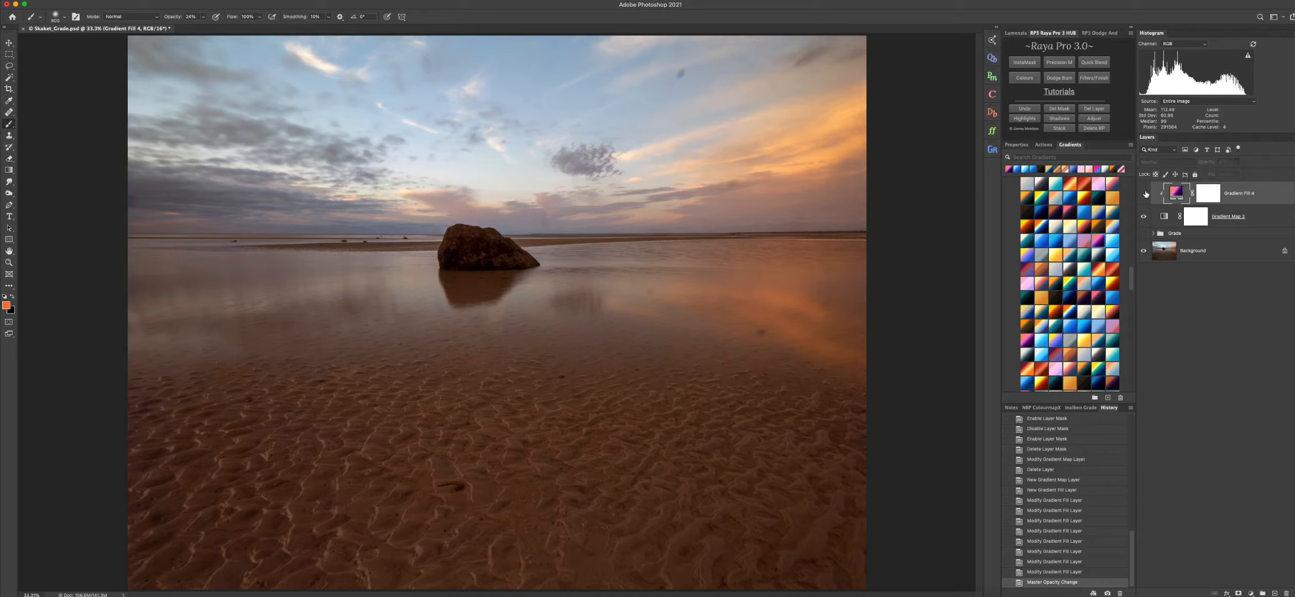
pyautogui.click(1146, 194)
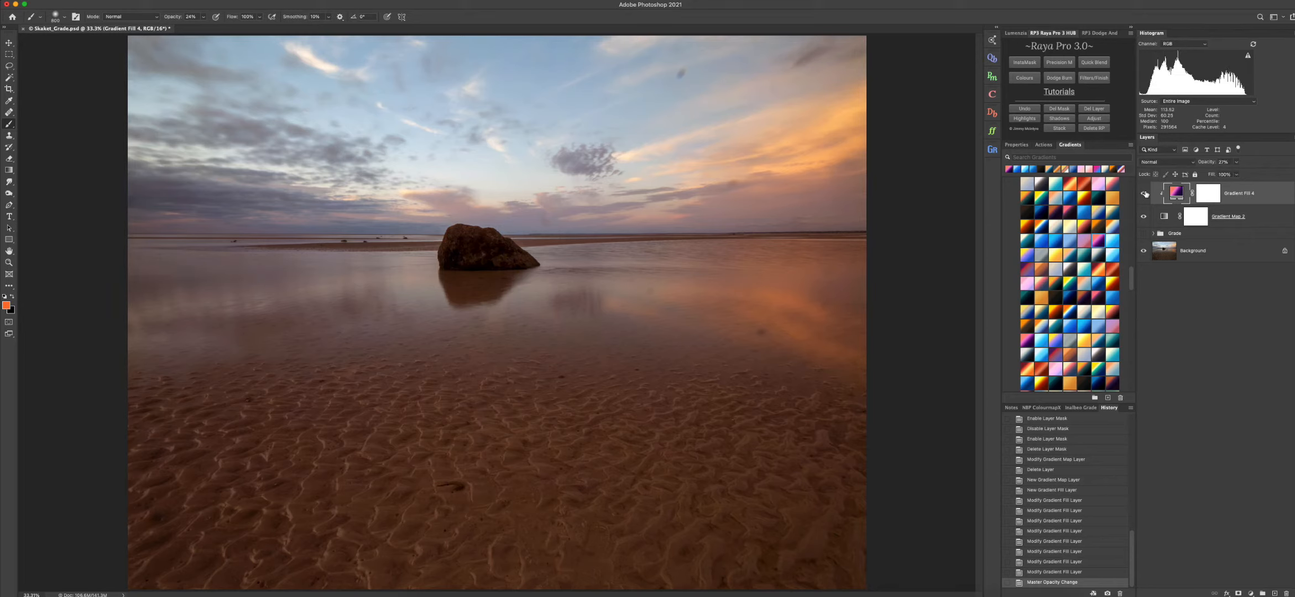
pyautogui.click(1236, 162)
pyautogui.moveTo(1239, 176); pyautogui.dragTo(1240, 176)
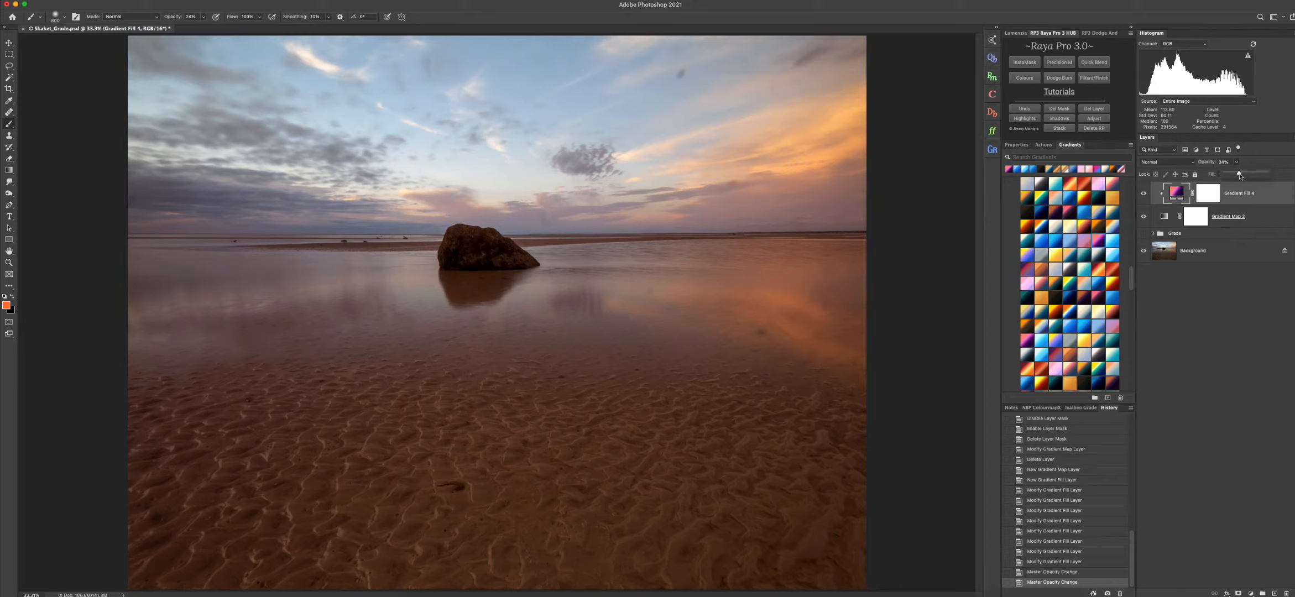
# - Try a dark teal gradient preset on Gradient Fill 4 and undo it
pyautogui.click(1176, 196)
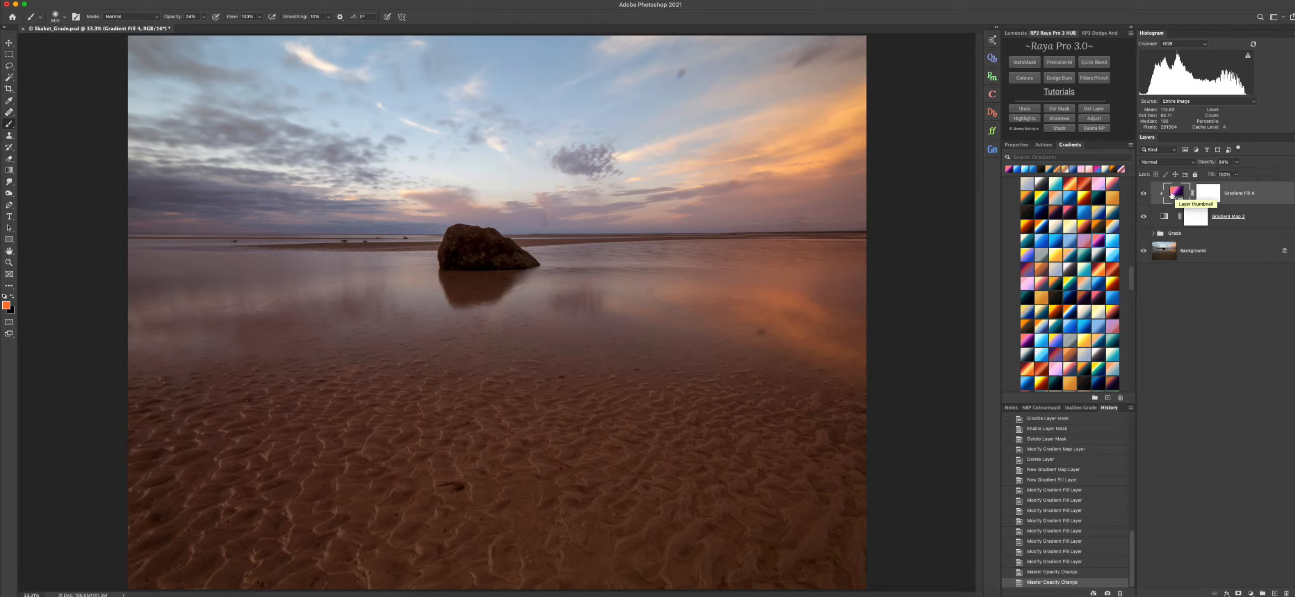
pyautogui.click(1098, 198)
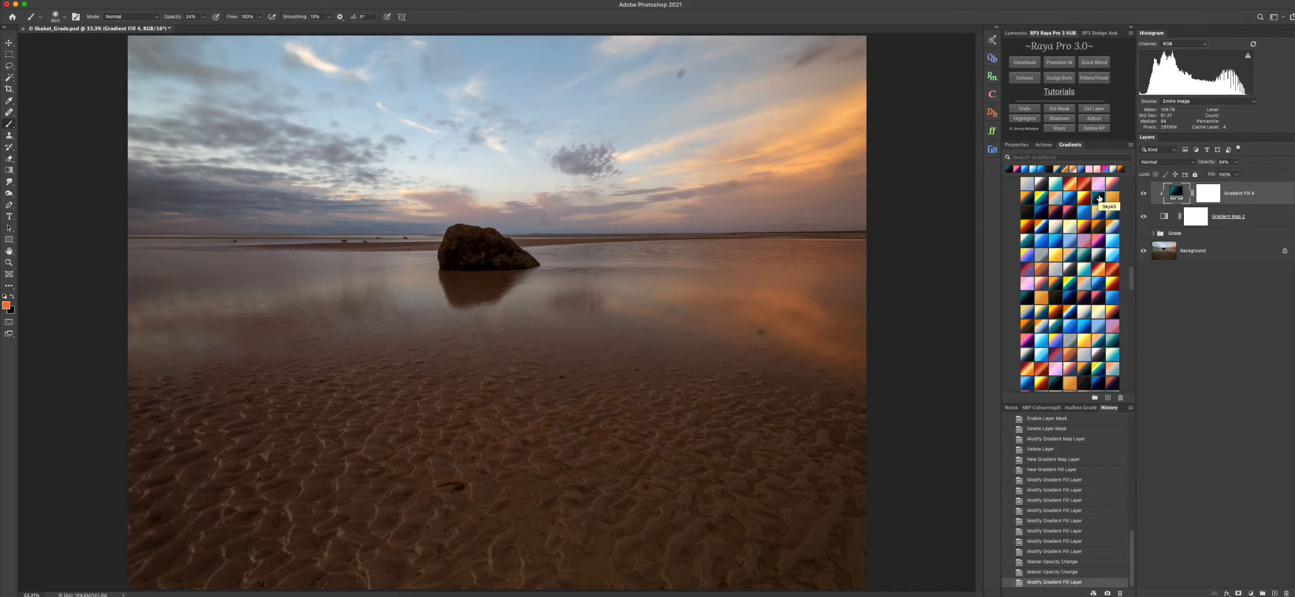
pyautogui.press('super+z')
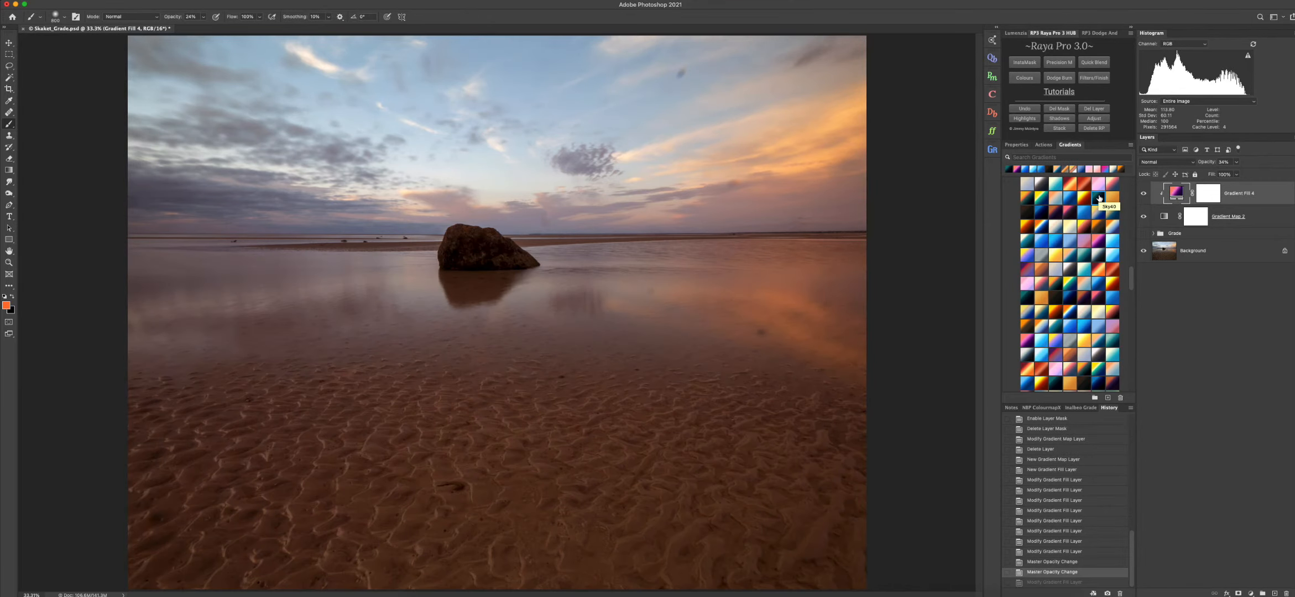
# - Add a black-to-cream gradient fill clipped to Gradient Map 2, move it above Gradient Fill 4 and compare the image with it hidden
pyautogui.click(1154, 218)
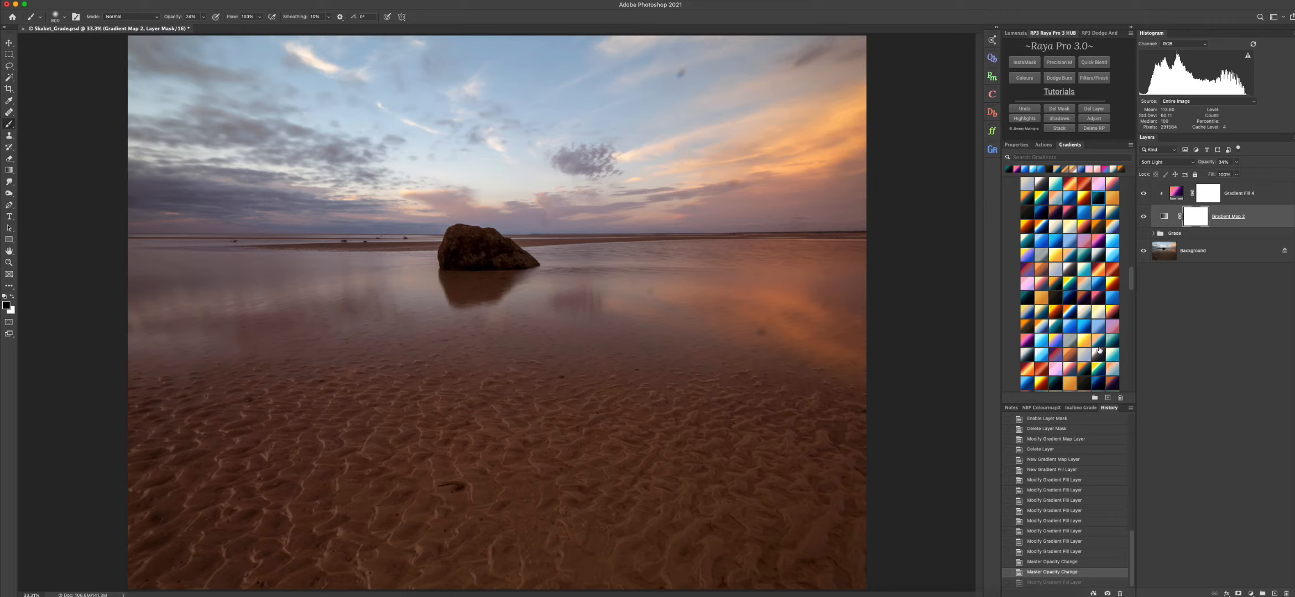
pyautogui.scroll(-5, 1099, 346)
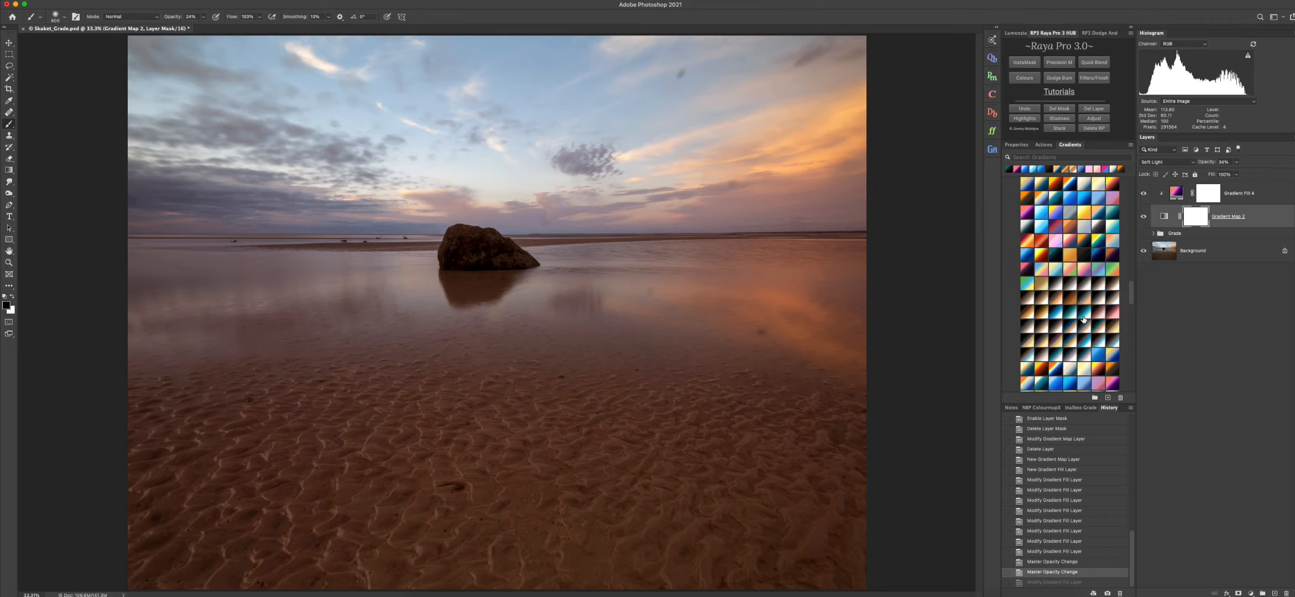
pyautogui.click(1029, 341)
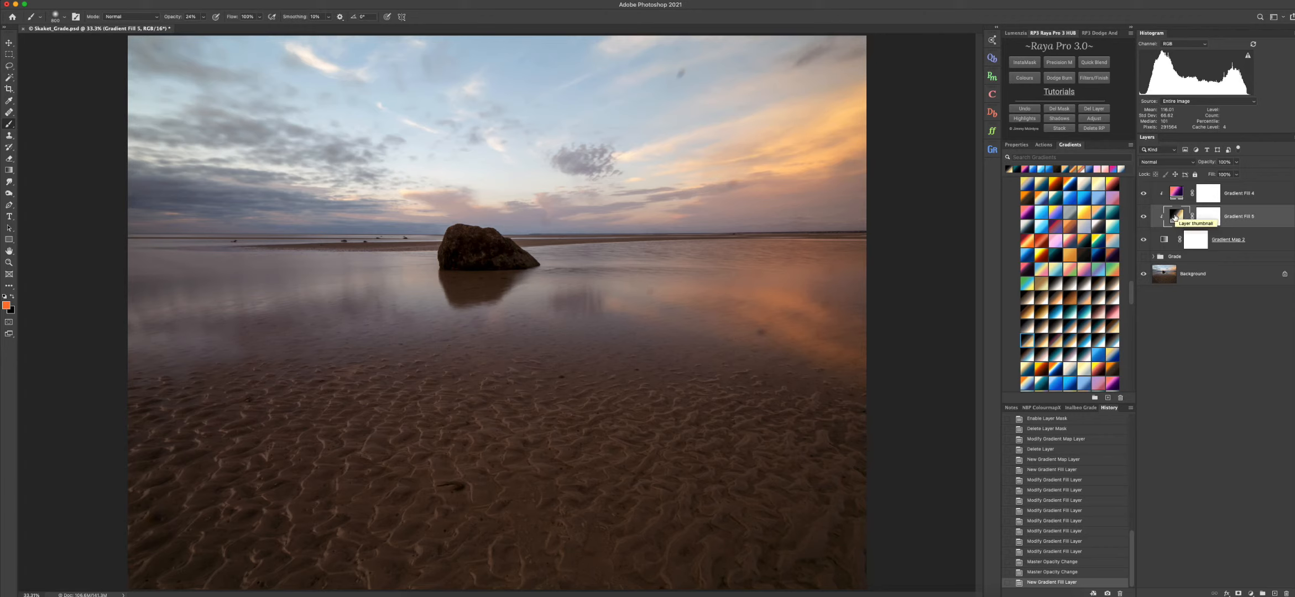
pyautogui.moveTo(1174, 217); pyautogui.dragTo(1167, 191)
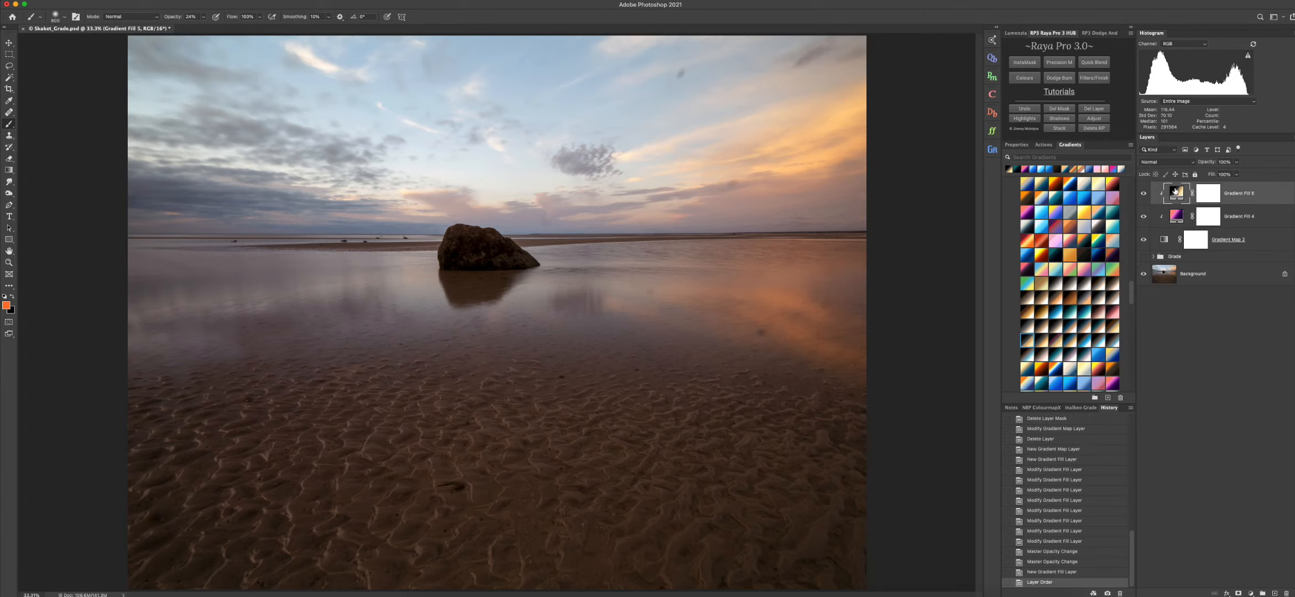
pyautogui.click(1142, 194)
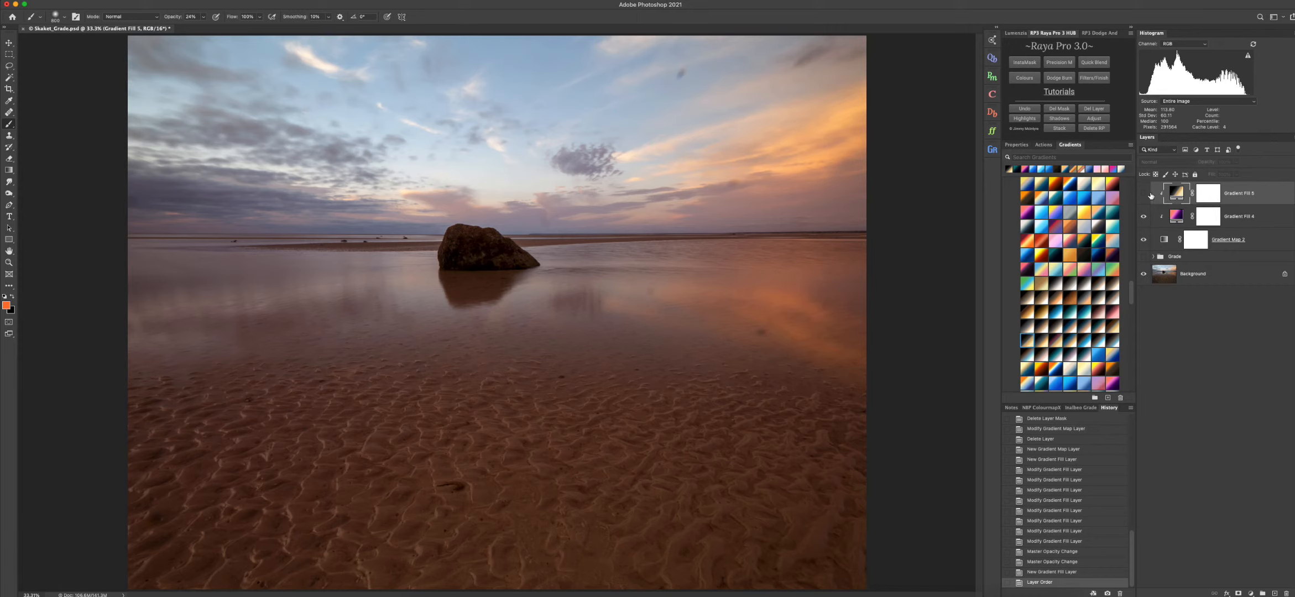
pyautogui.click(1143, 194)
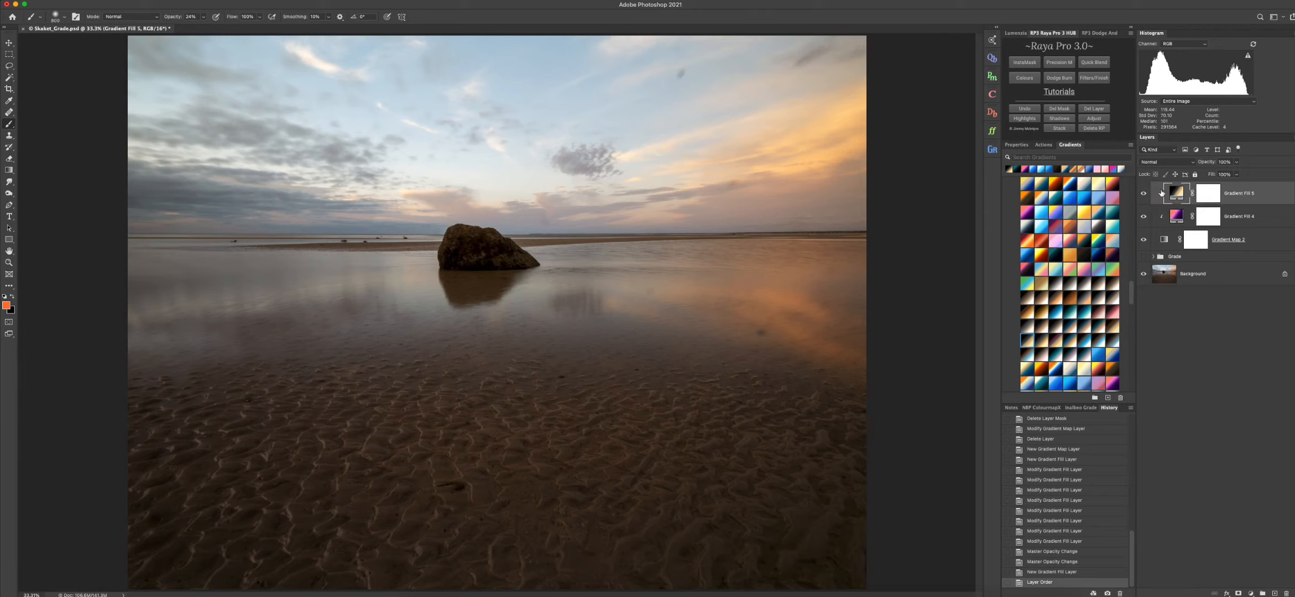
pyautogui.click(1144, 193)
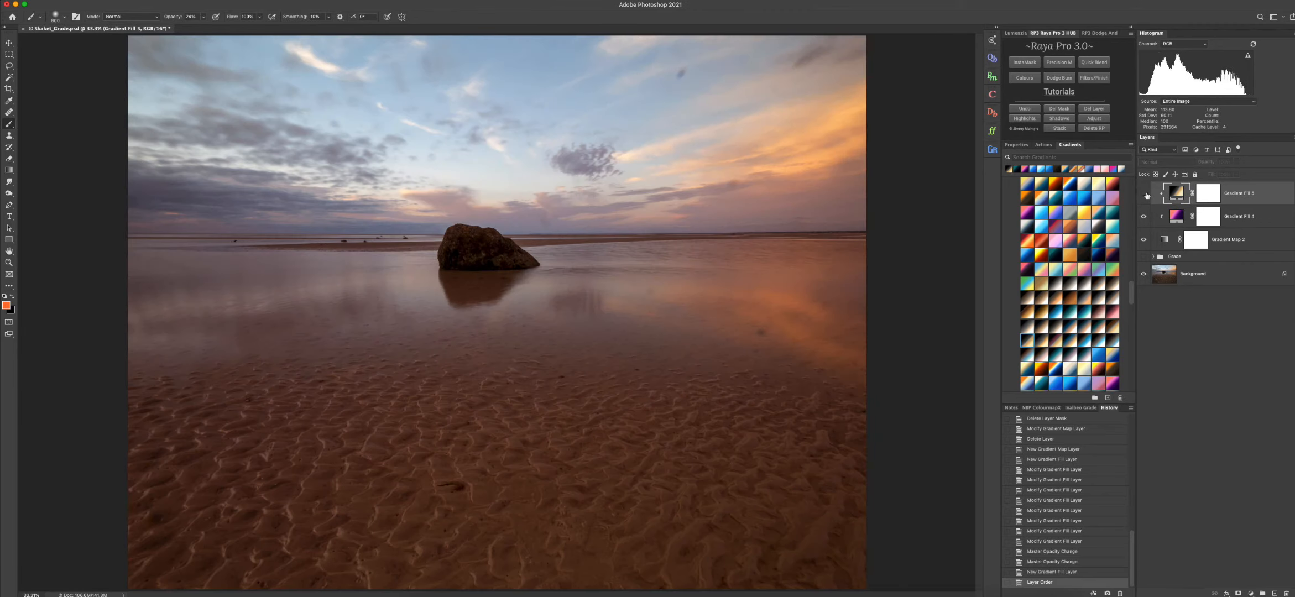
pyautogui.click(1143, 194)
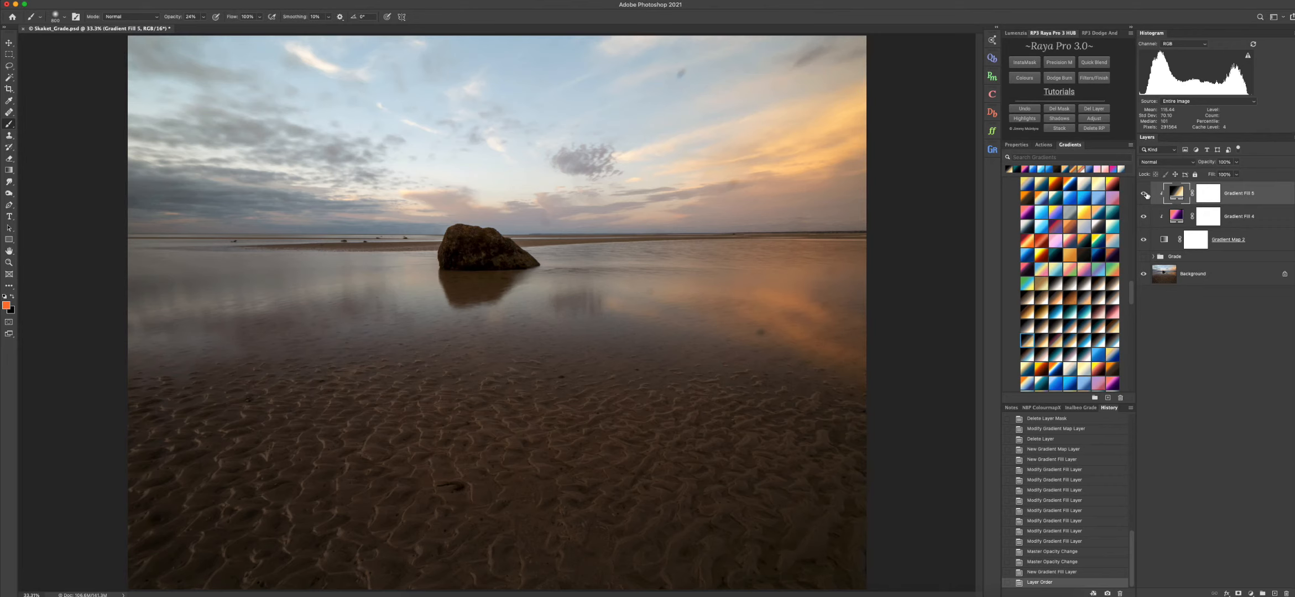
# - Paint black on the Gradient Fill 5 mask over the sandy foreground with a brush at 62% opacity
pyautogui.click(1209, 195)
pyautogui.click(206, 17)
pyautogui.moveTo(204, 27); pyautogui.dragTo(220, 27)
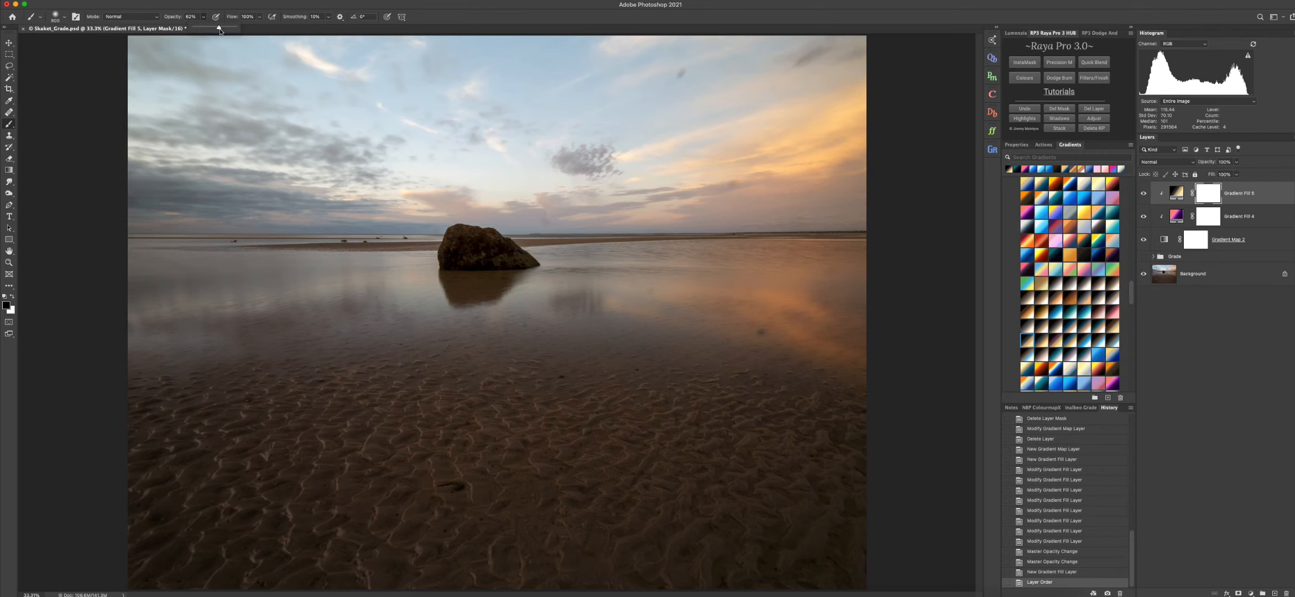
pyautogui.moveTo(213, 365)
pyautogui.mouseDown()
pyautogui.moveTo(359, 384)
pyautogui.moveTo(457, 483)
pyautogui.moveTo(93, 556)
pyautogui.mouseUp()
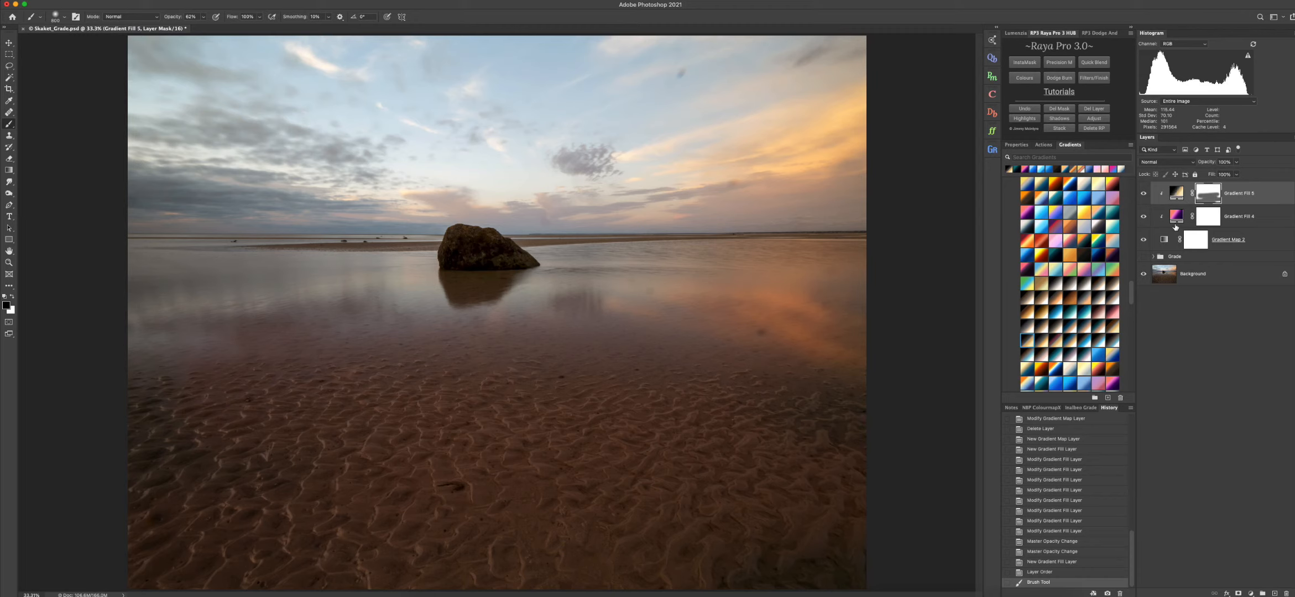
# - Hide Gradient Fill 5 and add a green multicolour gradient fill at the top of the layers clipped to Gradient Map 2
pyautogui.click(1144, 195)
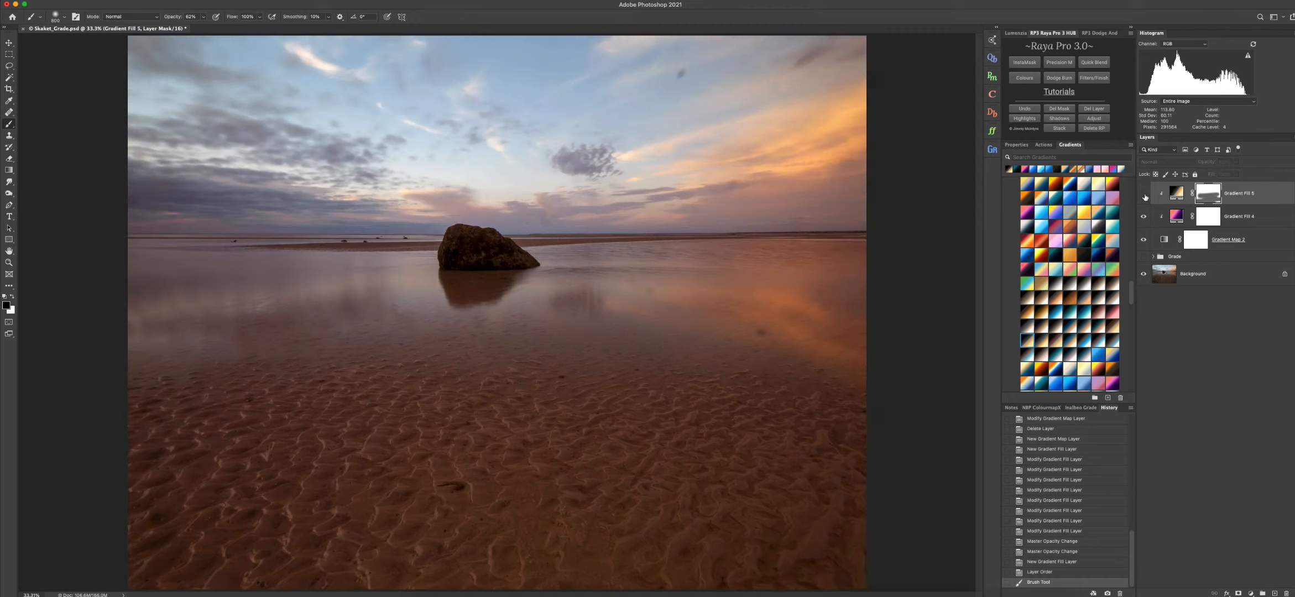
pyautogui.click(1164, 242)
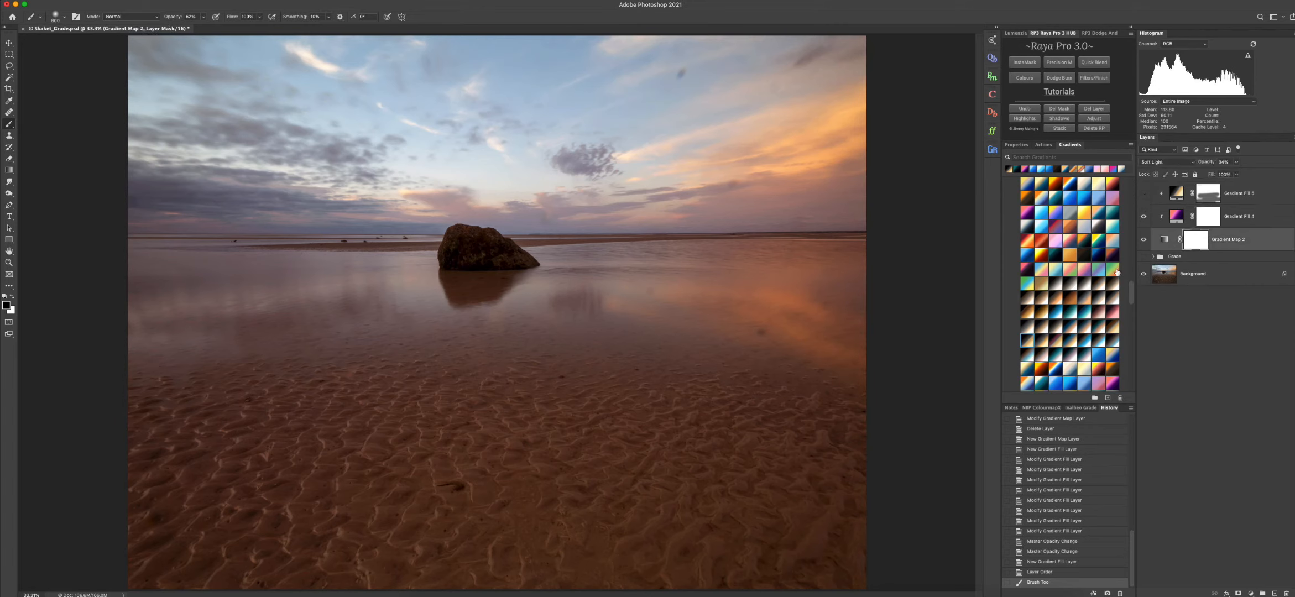
pyautogui.moveTo(1116, 271); pyautogui.dragTo(1151, 193)
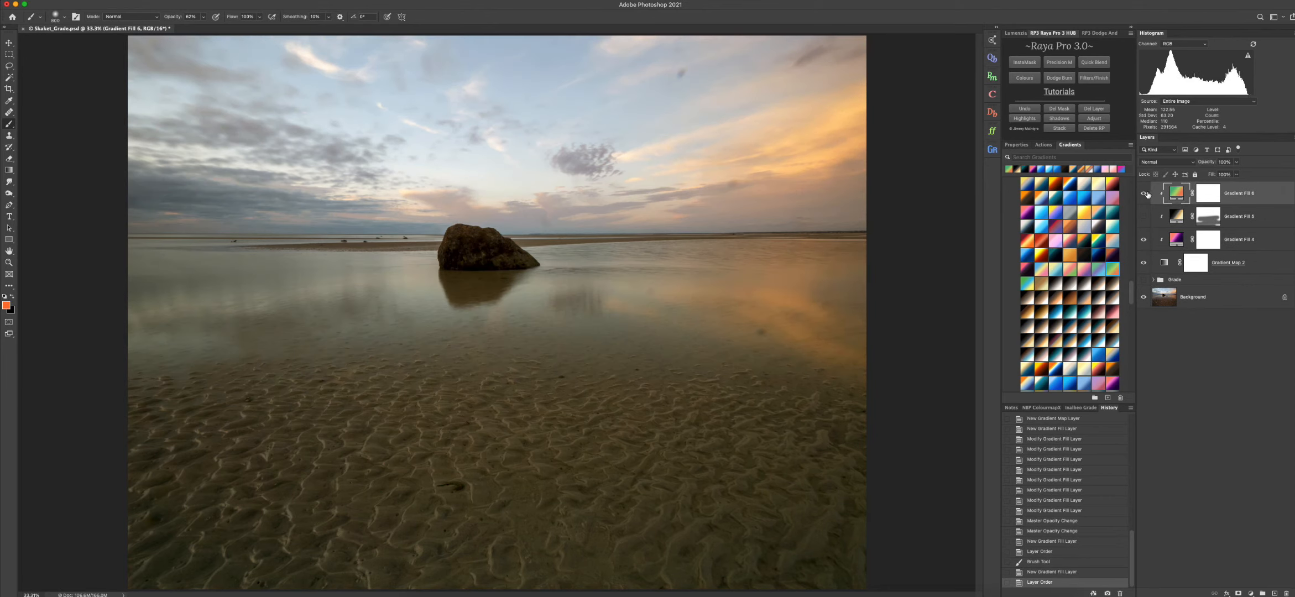
pyautogui.click(1144, 193)
pyautogui.click(1144, 193)
# - Try a multicolour dark red and yellow gradient preset on Gradient Fill 6
pyautogui.scroll(5, 1092, 338)
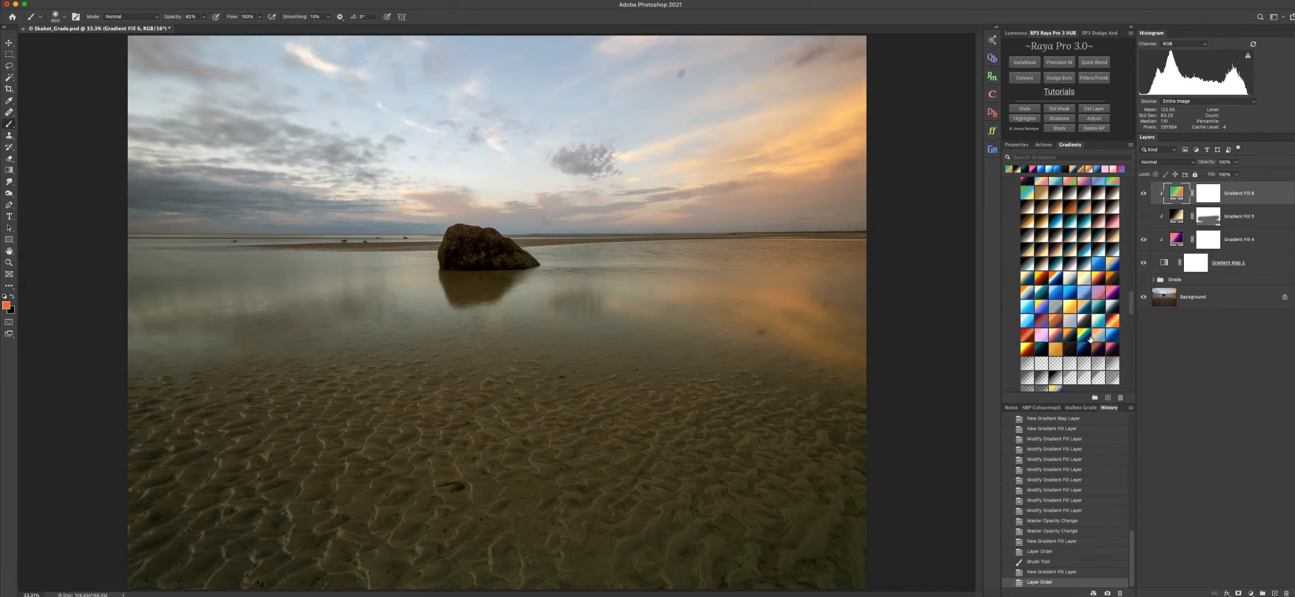
pyautogui.scroll(2, 1087, 336)
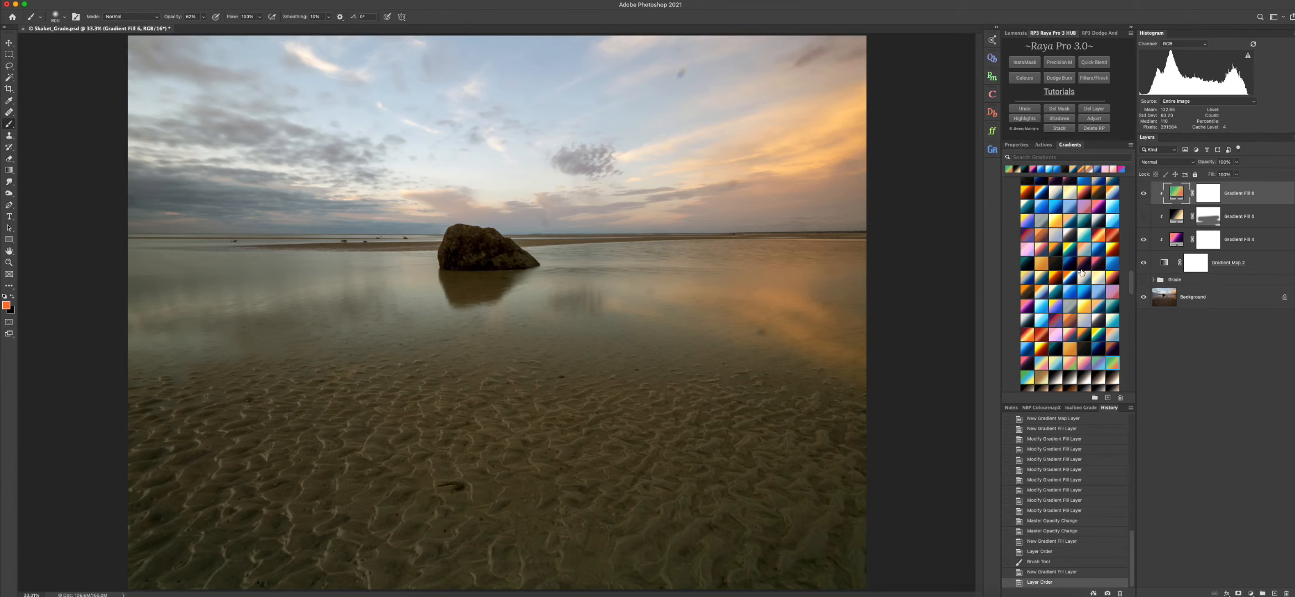
pyautogui.scroll(3, 1078, 269)
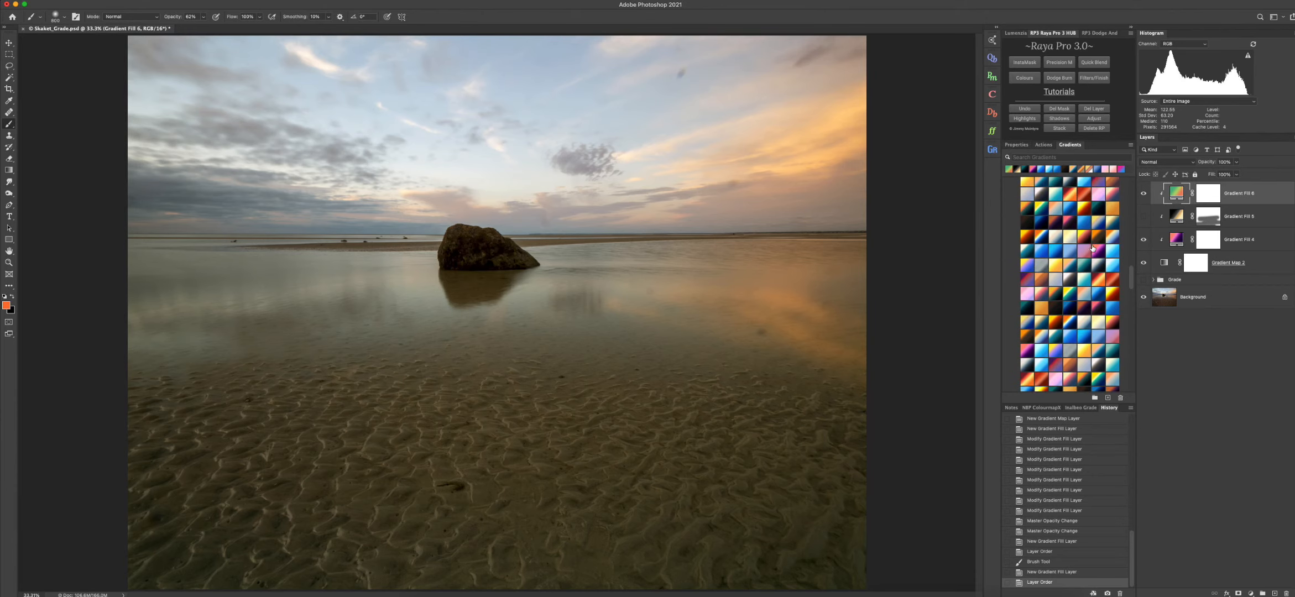
pyautogui.scroll(3, 1090, 248)
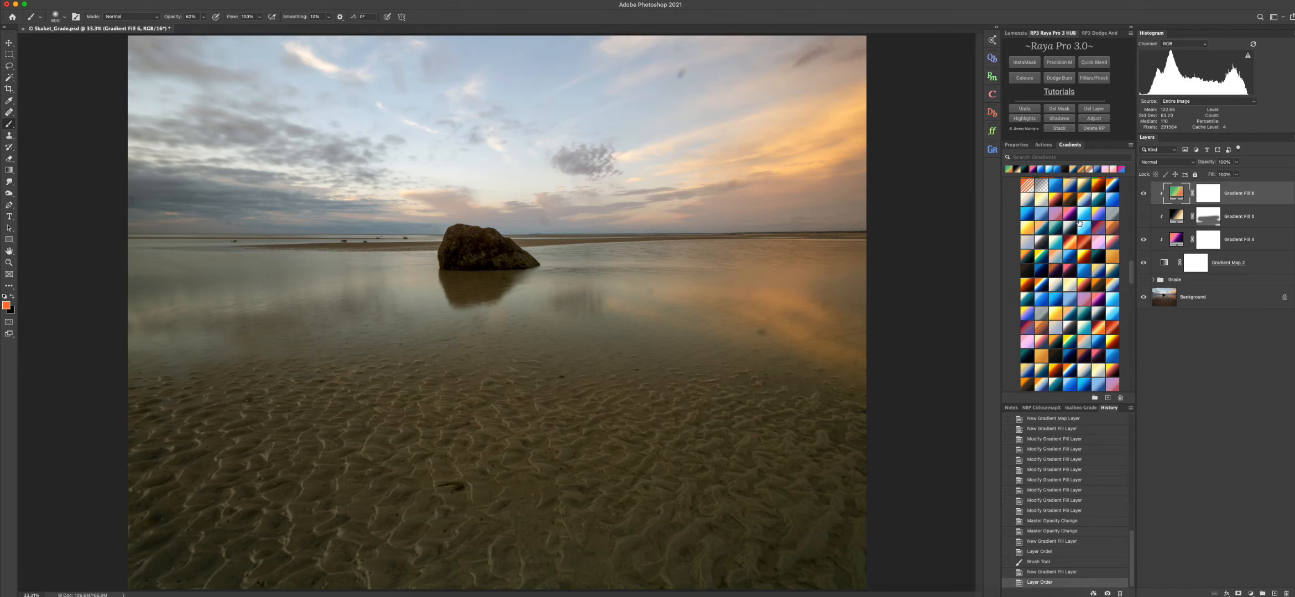
pyautogui.click(1057, 201)
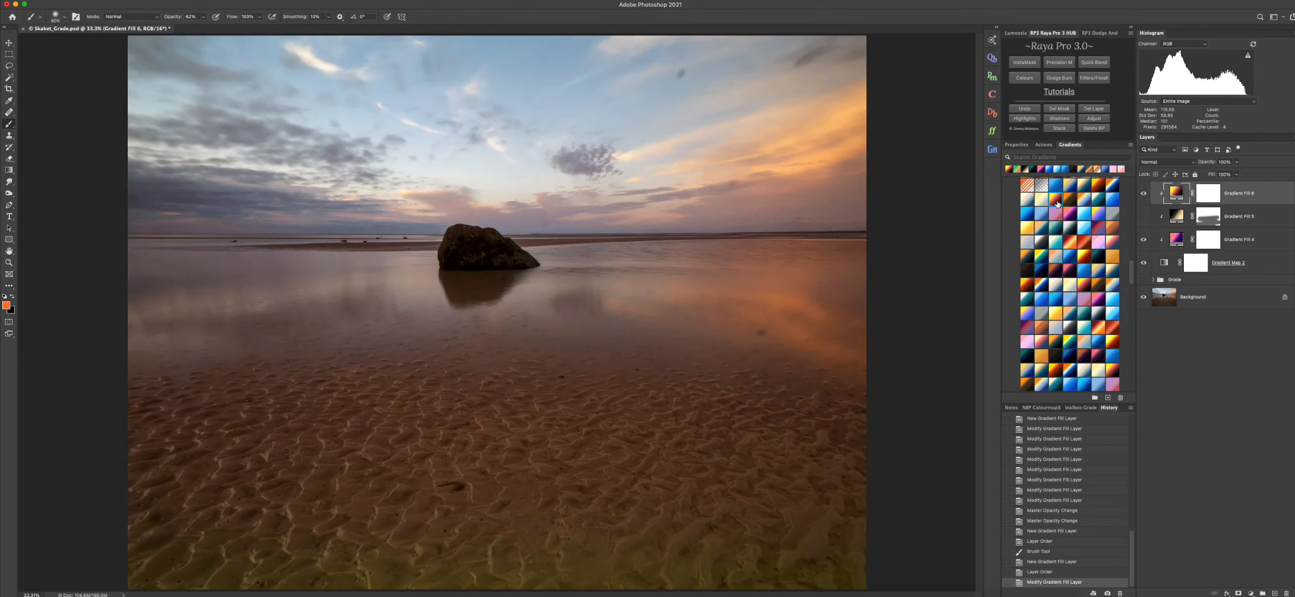
# - Apply a plain orange gradient preset to Gradient Fill 6
pyautogui.scroll(5, 1072, 226)
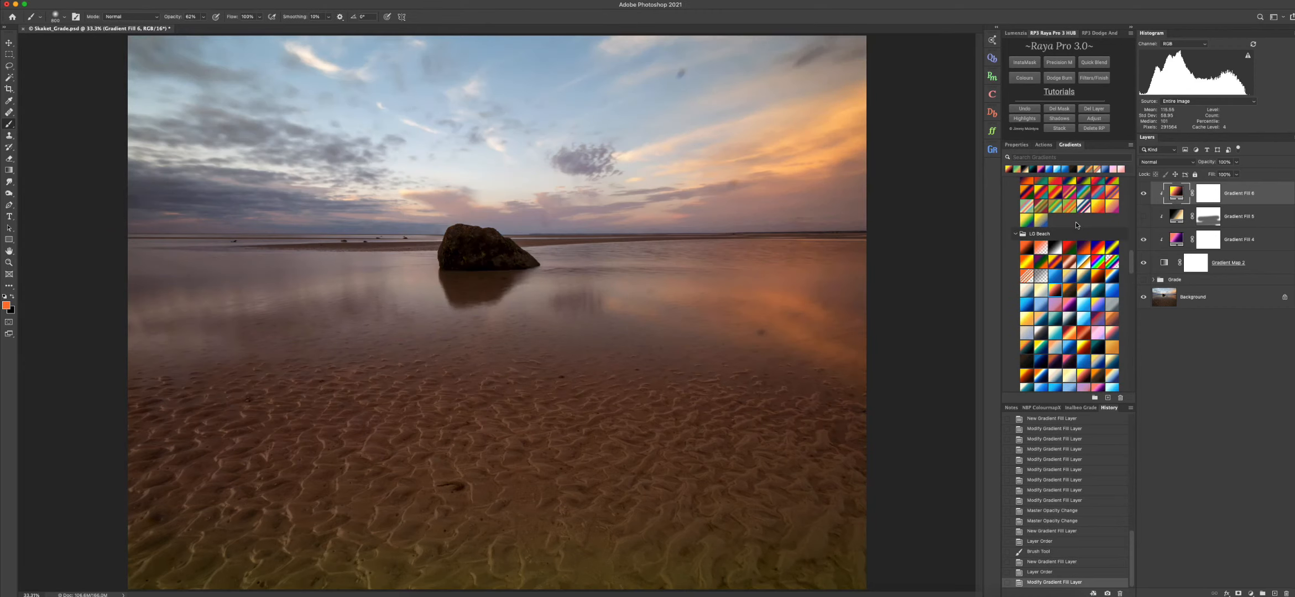
pyautogui.scroll(7, 1075, 222)
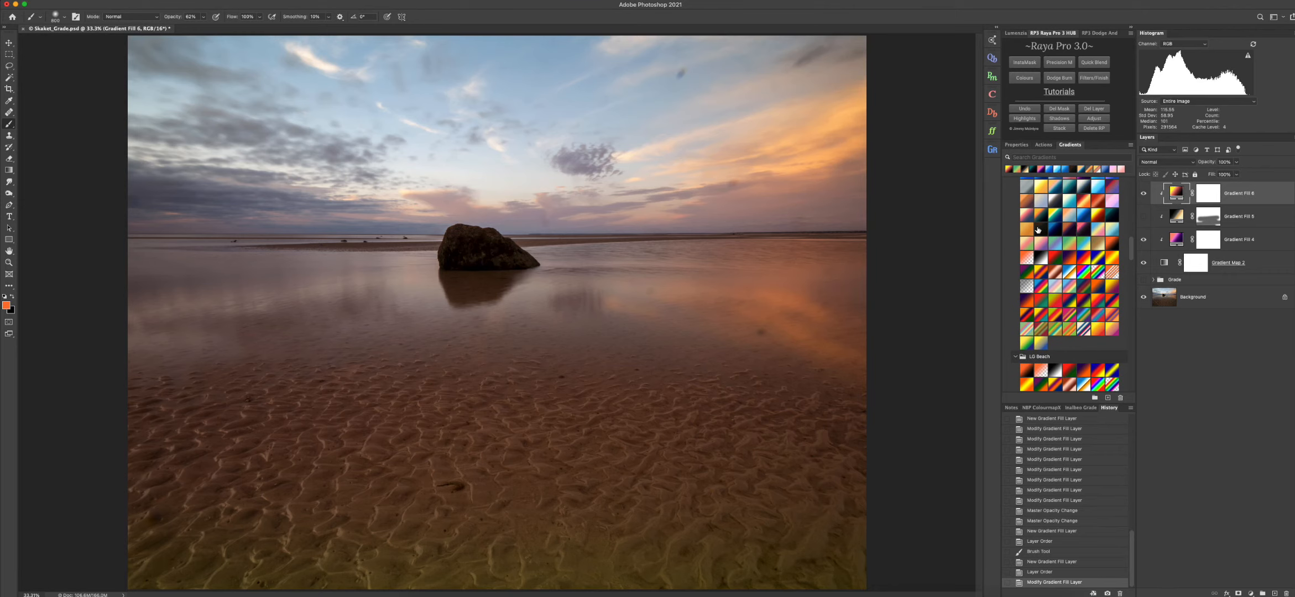
pyautogui.click(1030, 231)
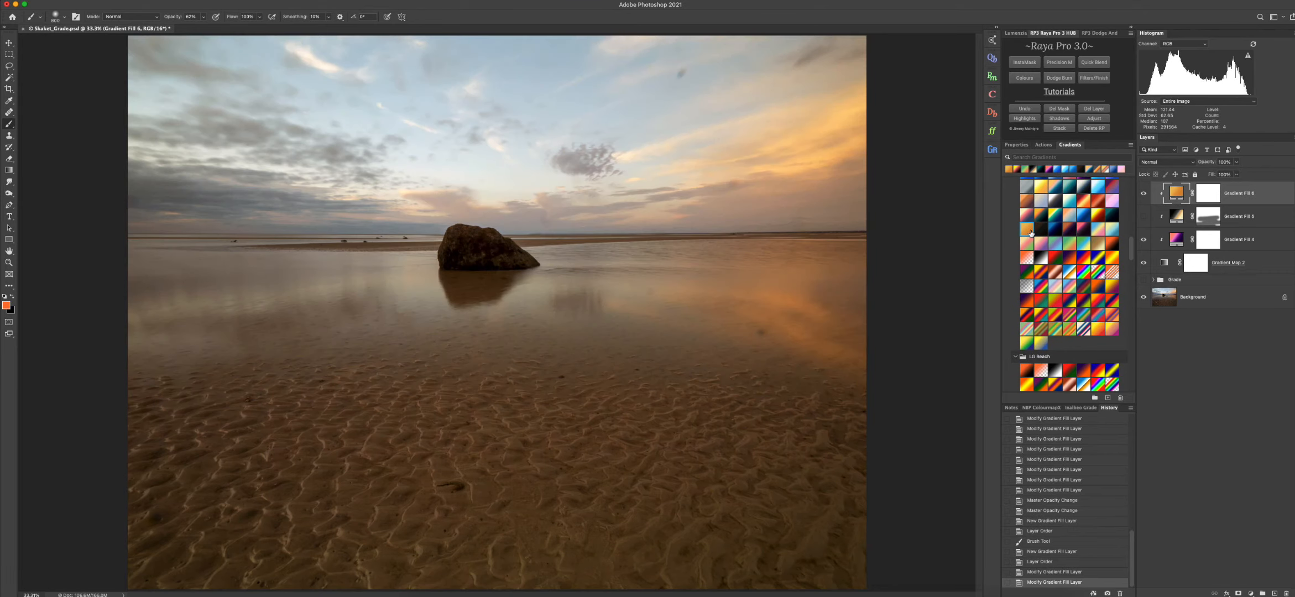
# - Show Gradient Fill 5 again and reduce the opacity of Gradient Fill 6 to 77%
pyautogui.click(1144, 217)
pyautogui.click(1144, 194)
pyautogui.click(1144, 194)
pyautogui.click(1236, 161)
pyautogui.moveTo(1237, 174); pyautogui.dragTo(1220, 175)
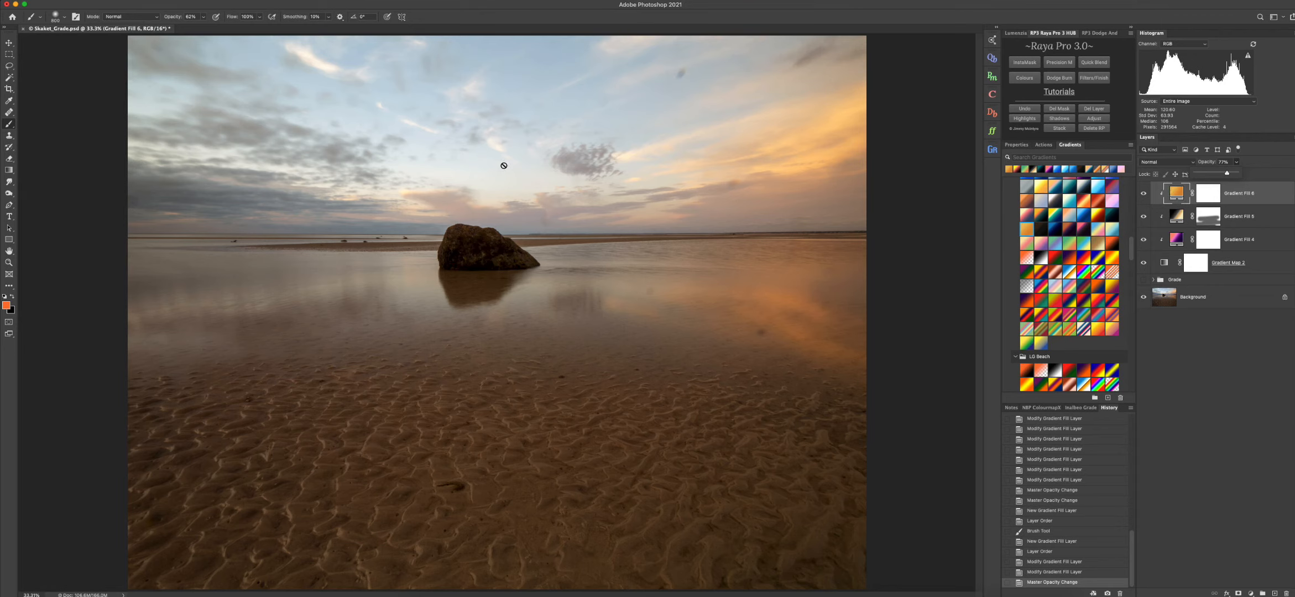
# - Paint black on the Gradient Fill 6 mask across the sky with a brush at 62% opacity
pyautogui.click(1223, 199)
pyautogui.click(1208, 193)
pyautogui.moveTo(125, 163)
pyautogui.mouseDown()
pyautogui.moveTo(78, 167)
pyautogui.moveTo(896, 52)
pyautogui.moveTo(874, 108)
pyautogui.moveTo(287, 157)
pyautogui.moveTo(855, 139)
pyautogui.moveTo(247, 126)
pyautogui.moveTo(487, 104)
pyautogui.mouseUp()
pyautogui.moveTo(633, 110)
pyautogui.mouseDown()
pyautogui.moveTo(177, 119)
pyautogui.moveTo(368, 130)
pyautogui.mouseUp()
pyautogui.moveTo(284, 132); pyautogui.dragTo(735, 182)
# - Clear the whole Gradient Fill 5 mask to white and hide that layer
pyautogui.click(1220, 216)
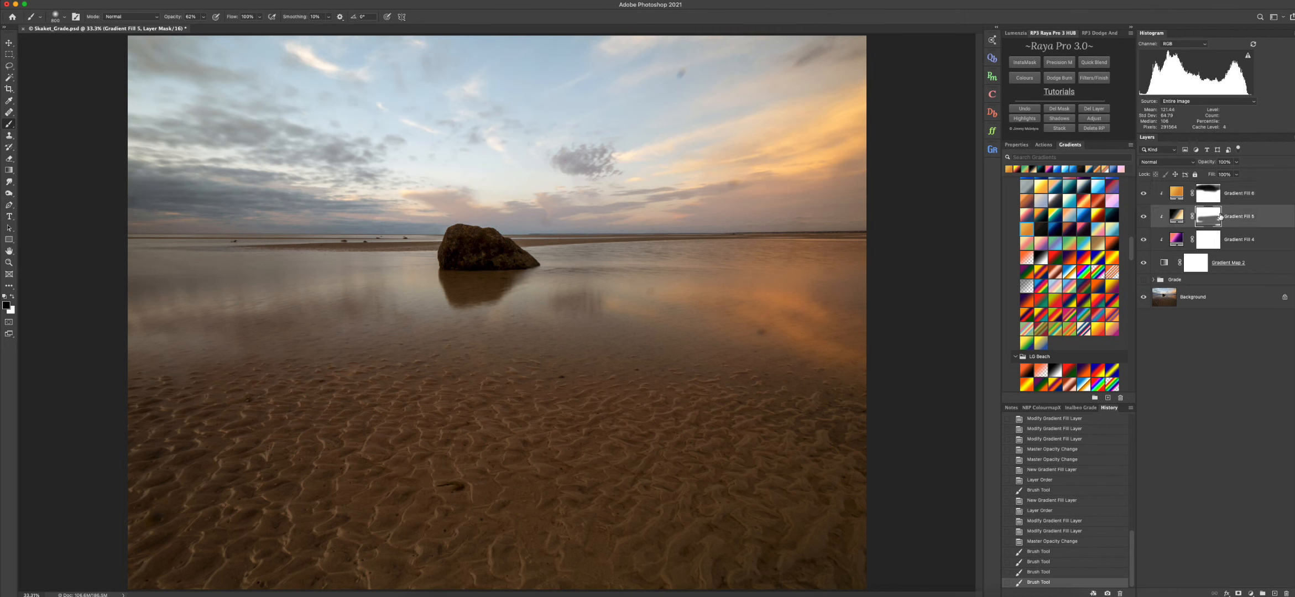
pyautogui.press('super+a')
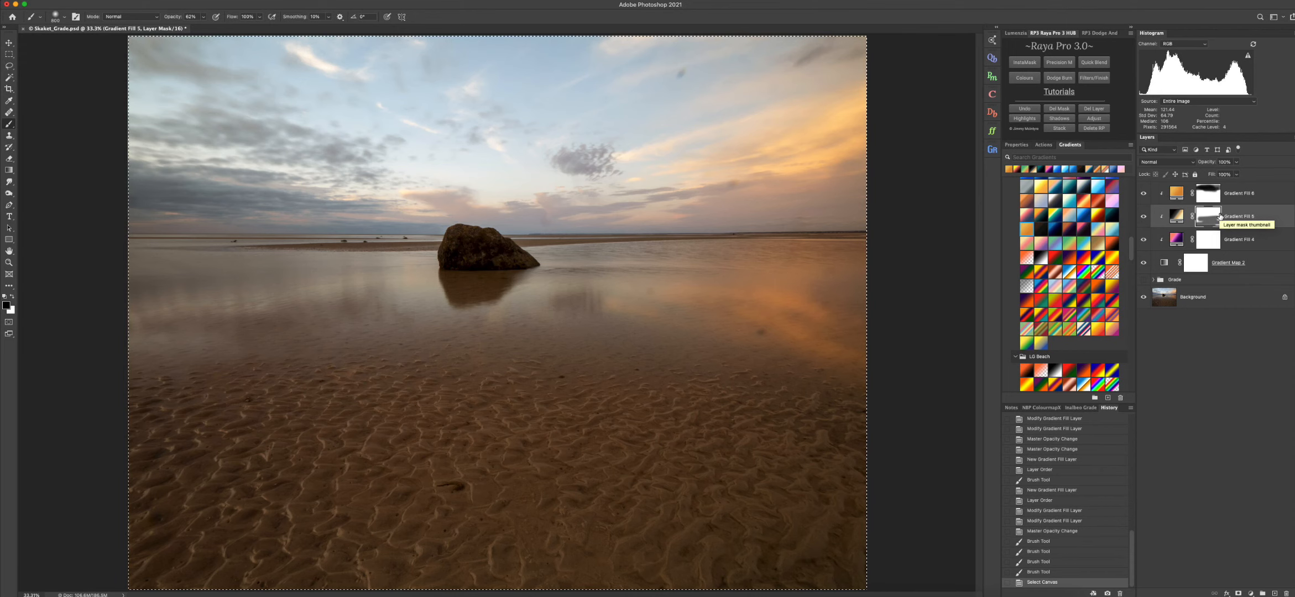
pyautogui.press('BackSpace')
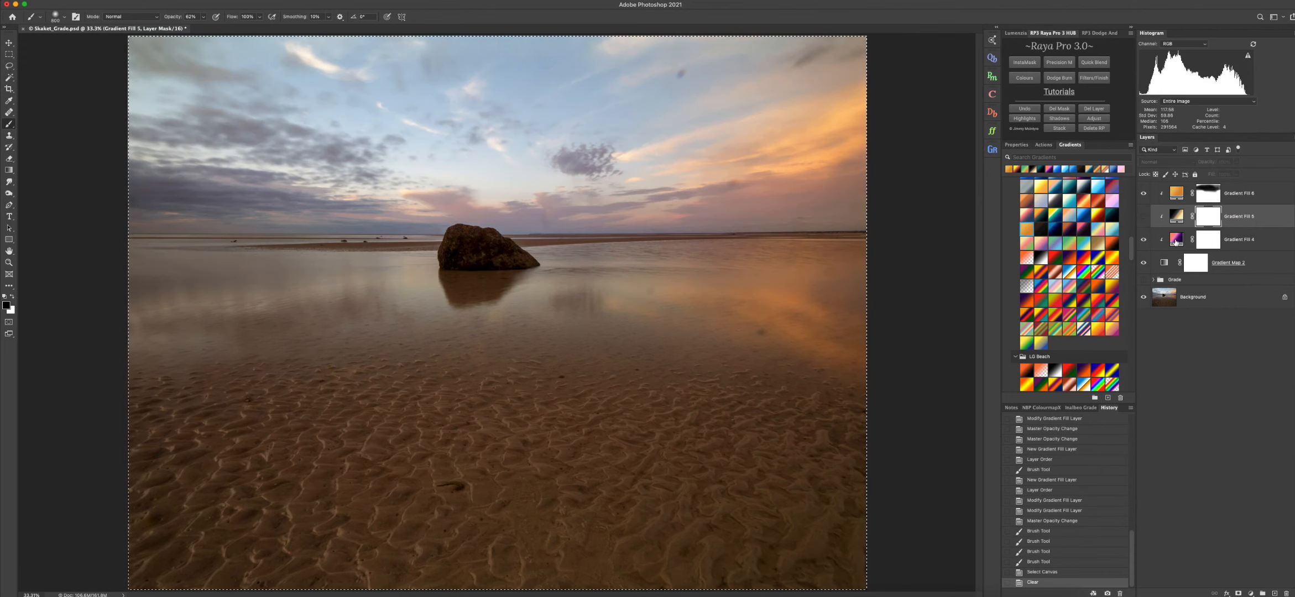
# - Move Gradient Fill 6 below the hidden Gradient Fill 5 and paint more black on its mask over the sky just above the horizon
pyautogui.click(1143, 193)
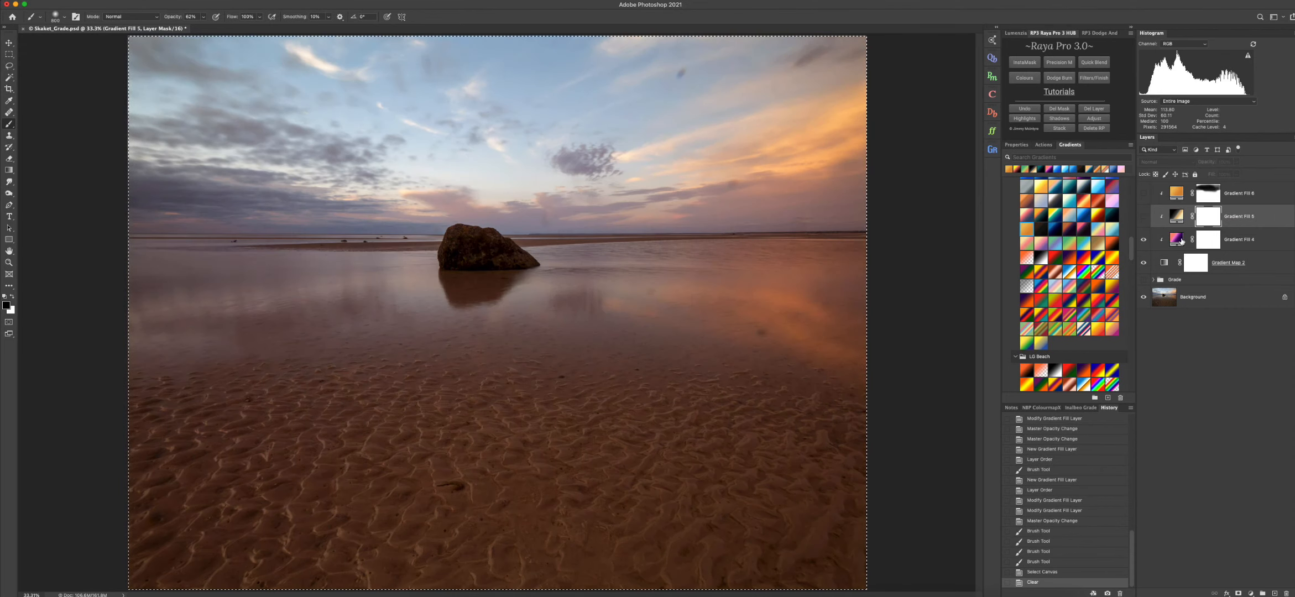
pyautogui.click(1178, 240)
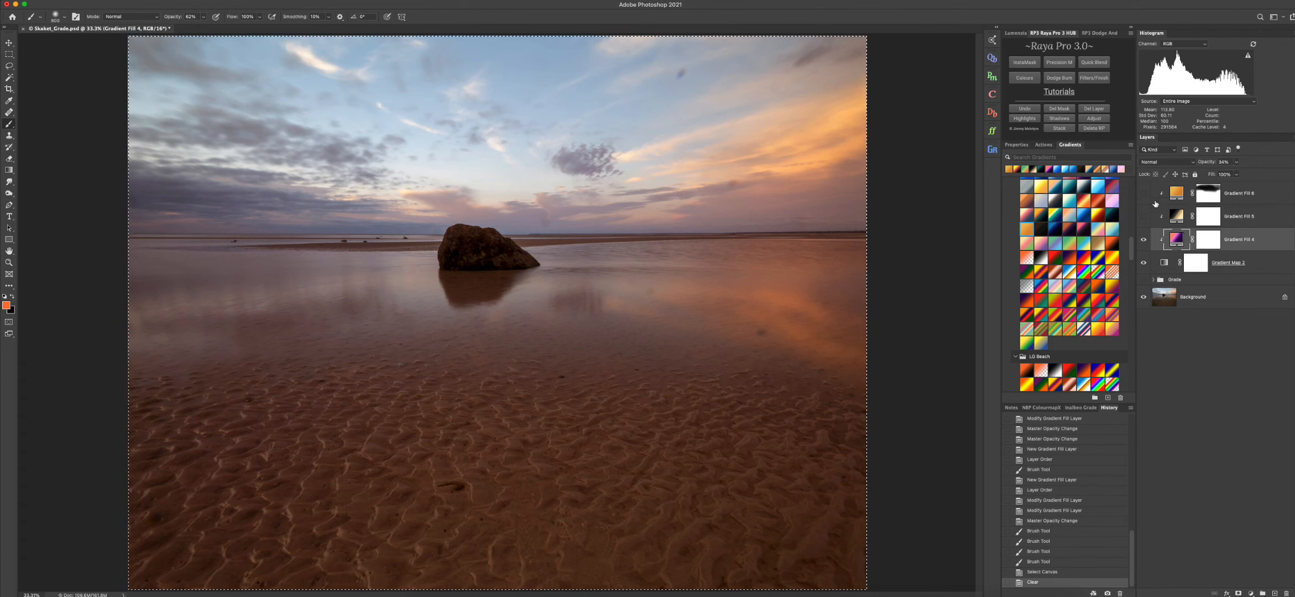
pyautogui.moveTo(1155, 204); pyautogui.dragTo(1143, 220)
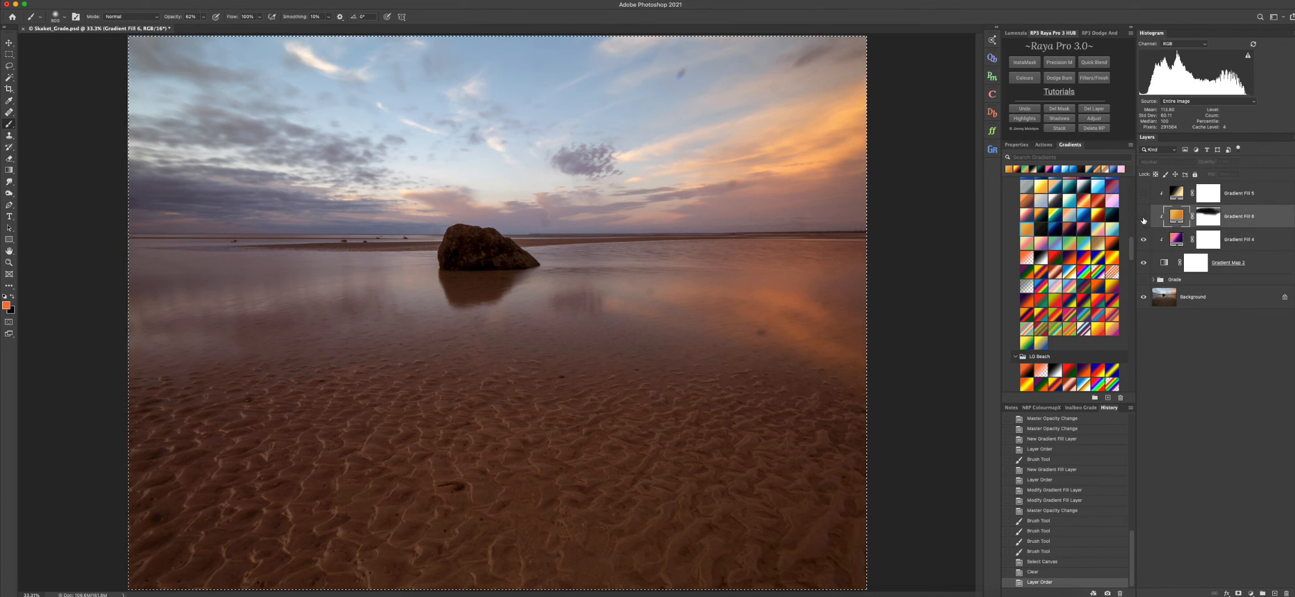
pyautogui.click(1143, 220)
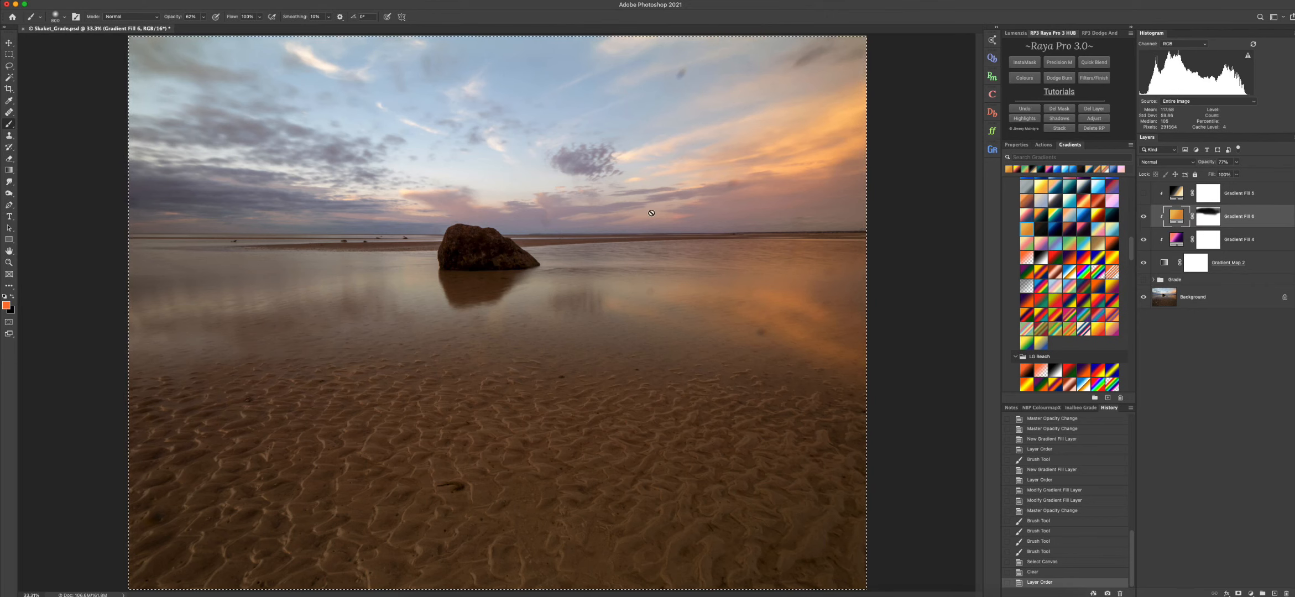
pyautogui.click(1206, 220)
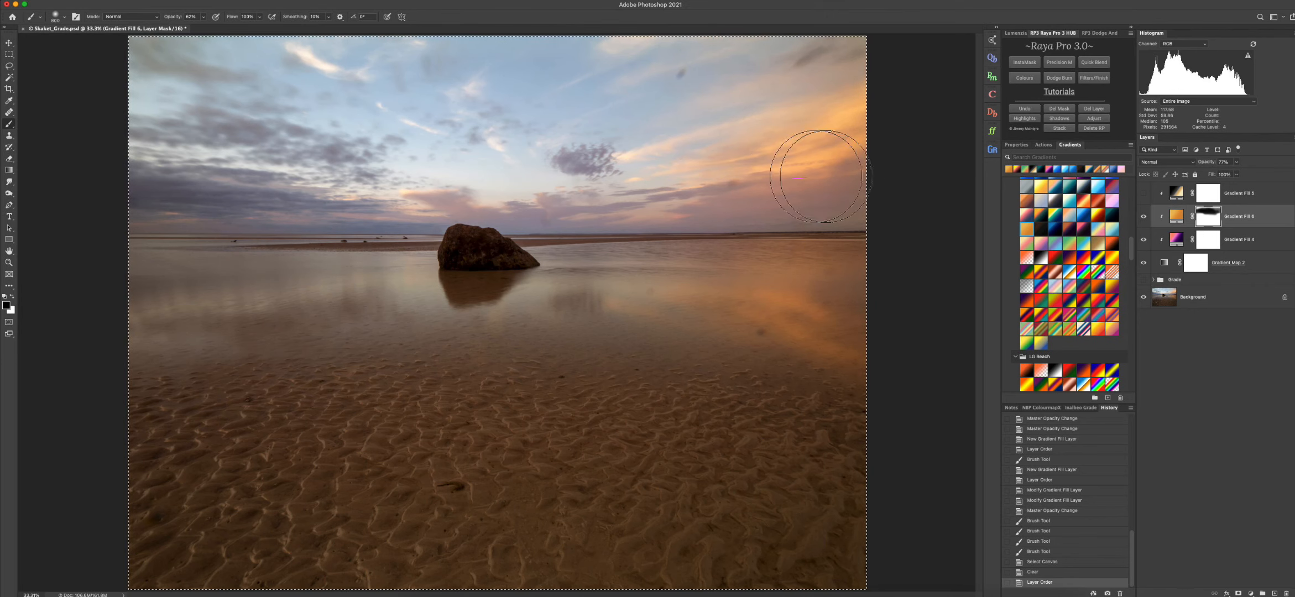
pyautogui.moveTo(132, 190); pyautogui.dragTo(166, 189)
# - Group Gradient Map 2 together with the gradient fill layers clipped to it
pyautogui.click(1182, 243)
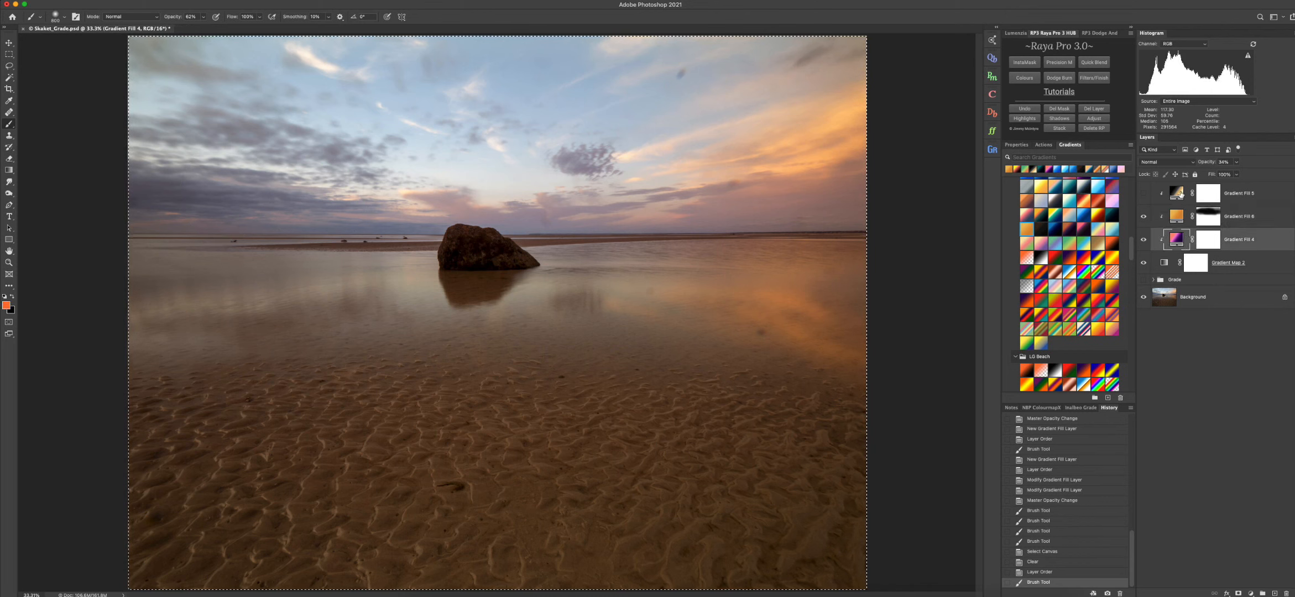
pyautogui.keyDown('shift'); pyautogui.click(1229, 222); pyautogui.keyUp('shift')
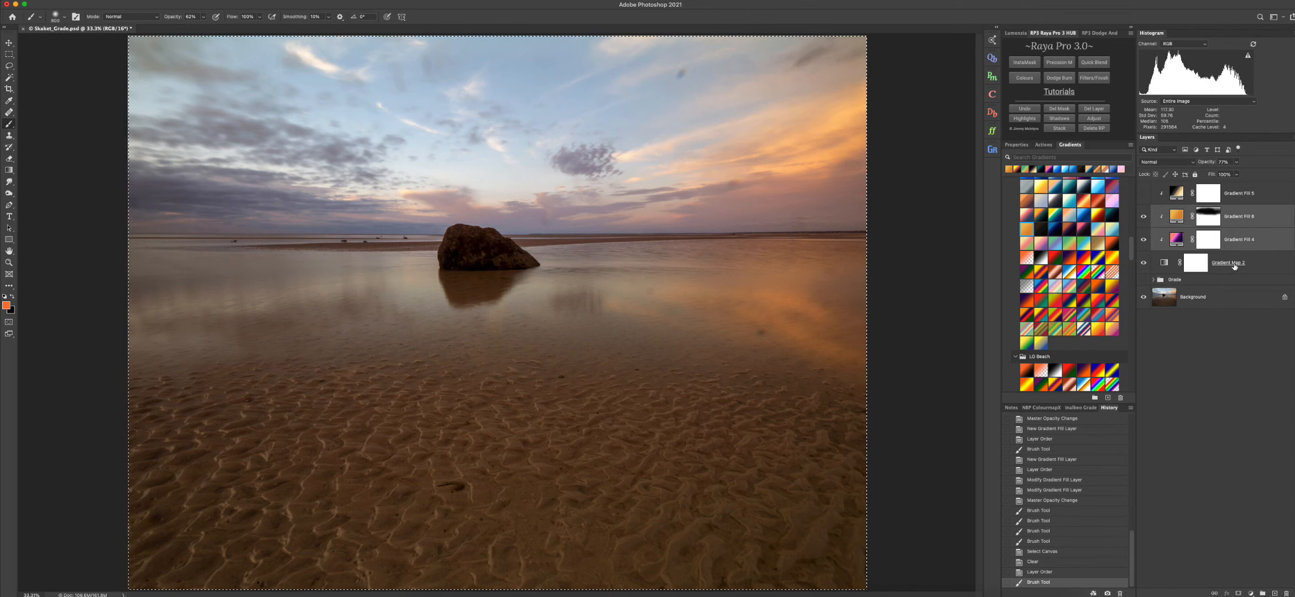
pyautogui.click(1236, 262)
pyautogui.keyDown('shift'); pyautogui.click(1244, 221); pyautogui.keyUp('shift')
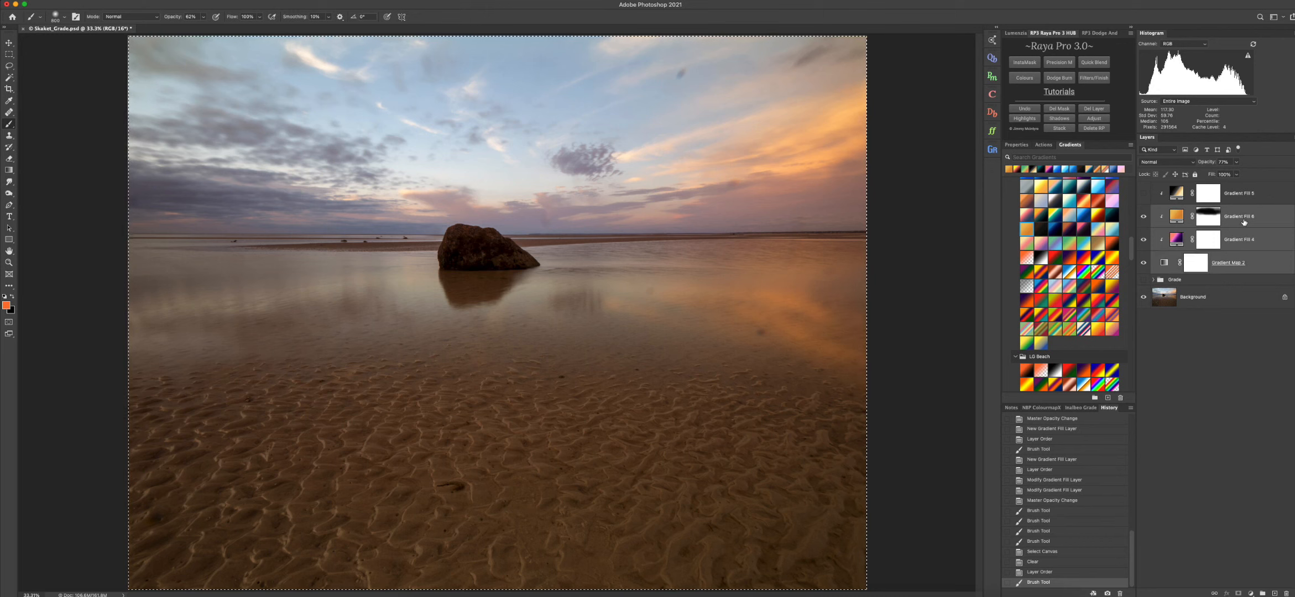
pyautogui.press('super+g')
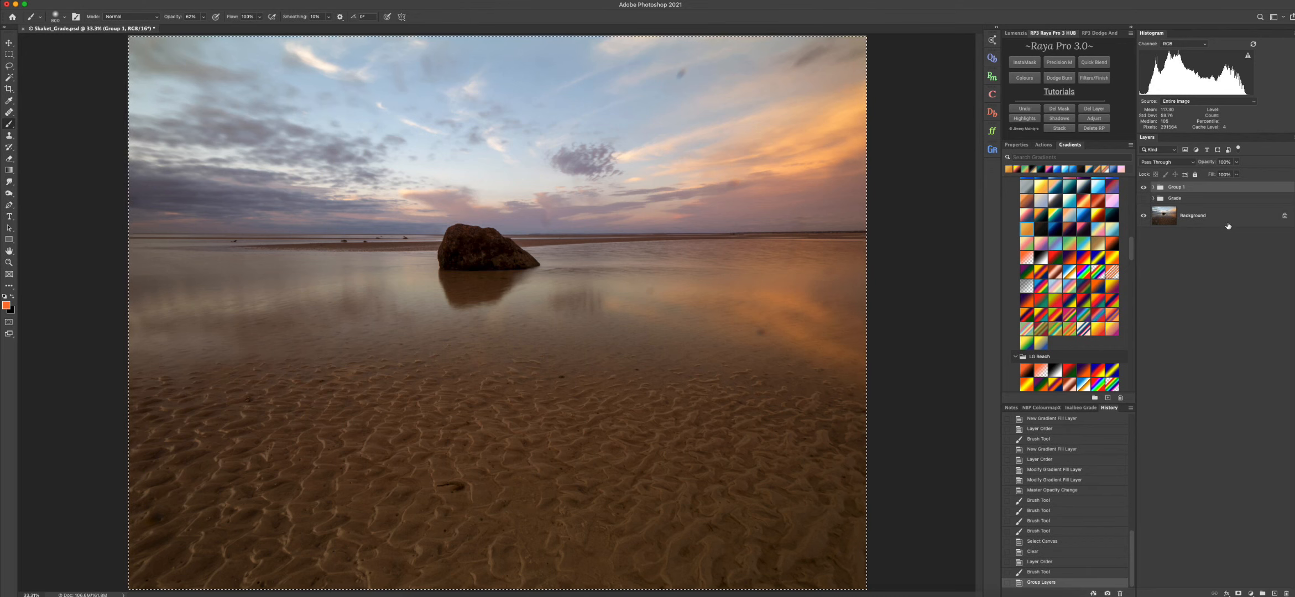
# - Compare the photo with and without the grade by toggling the visibility of Group 1 several times
pyautogui.click(1143, 188)
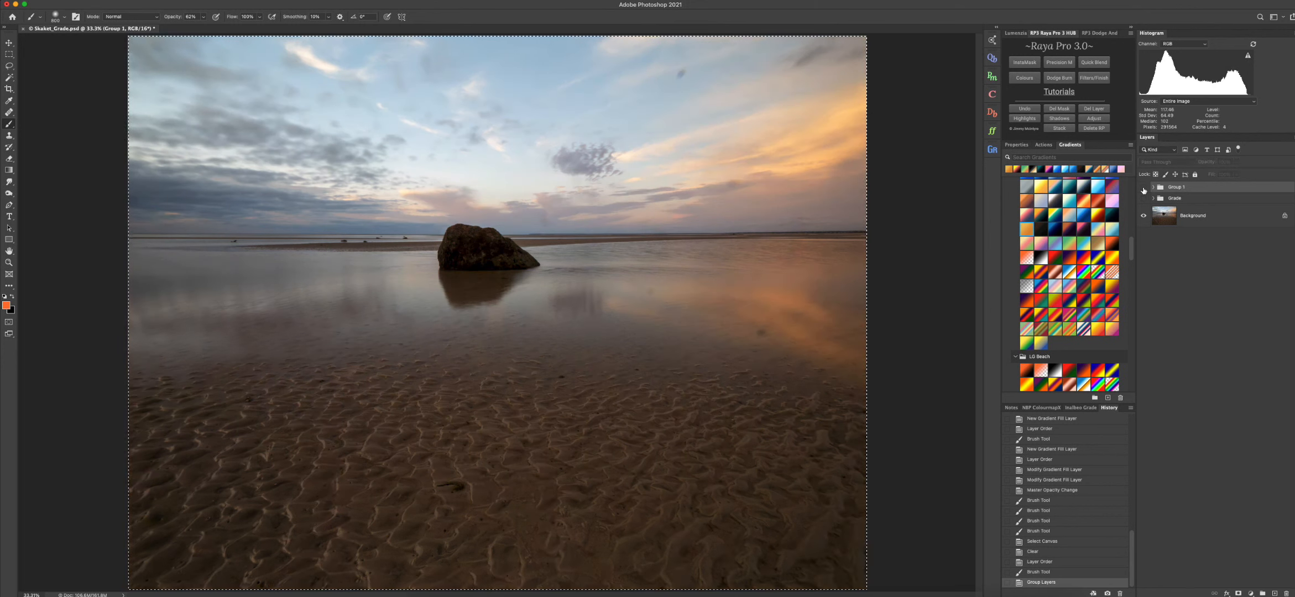
pyautogui.click(1143, 189)
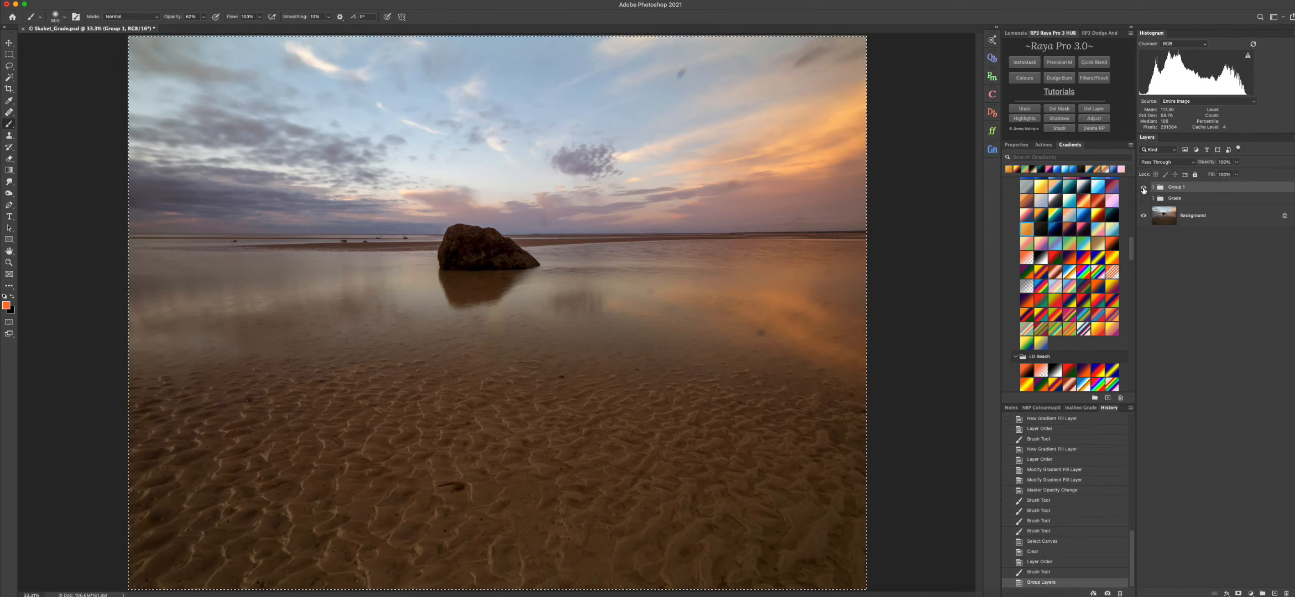
pyautogui.click(1144, 189)
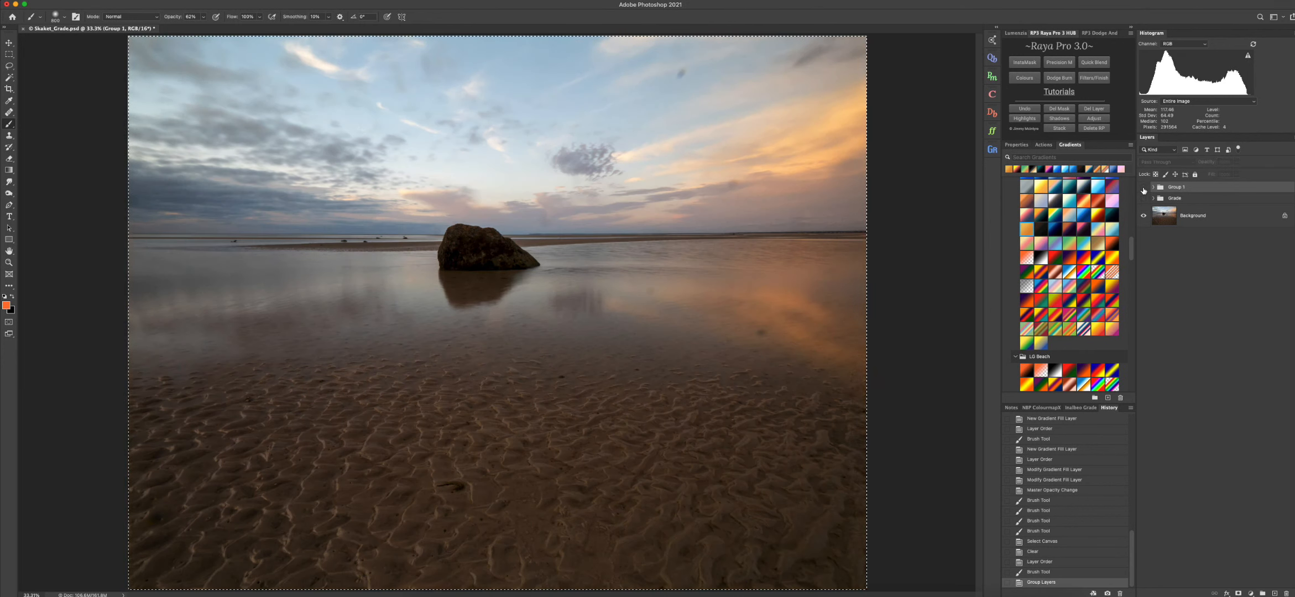
pyautogui.click(1143, 189)
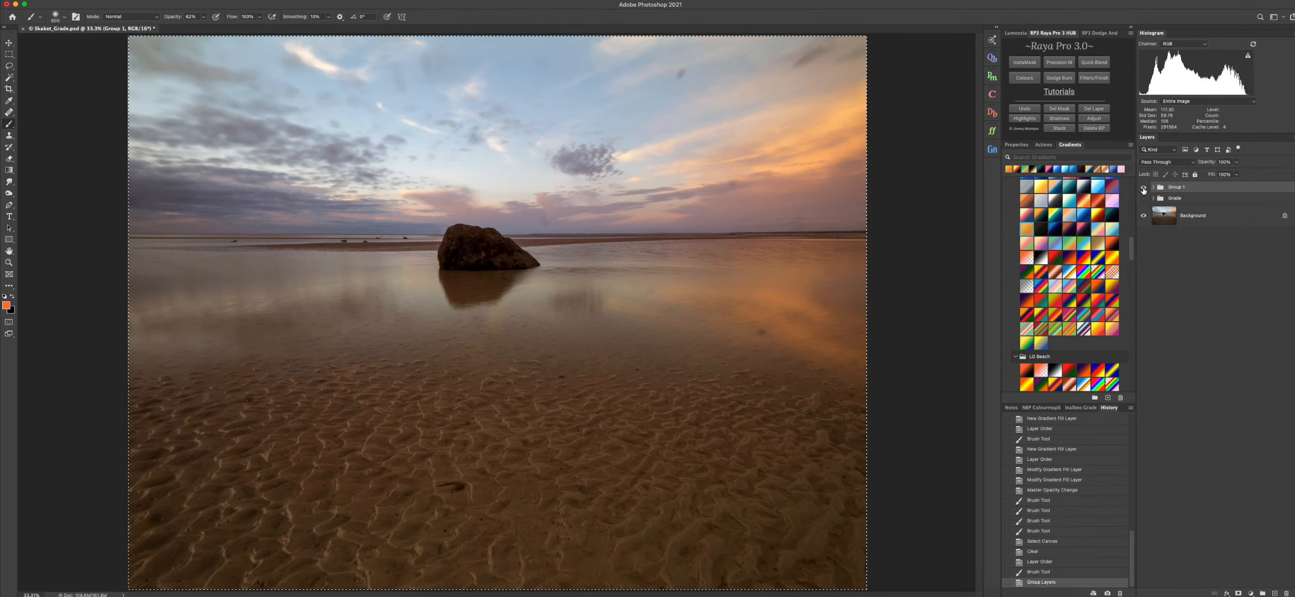
pyautogui.click(1144, 190)
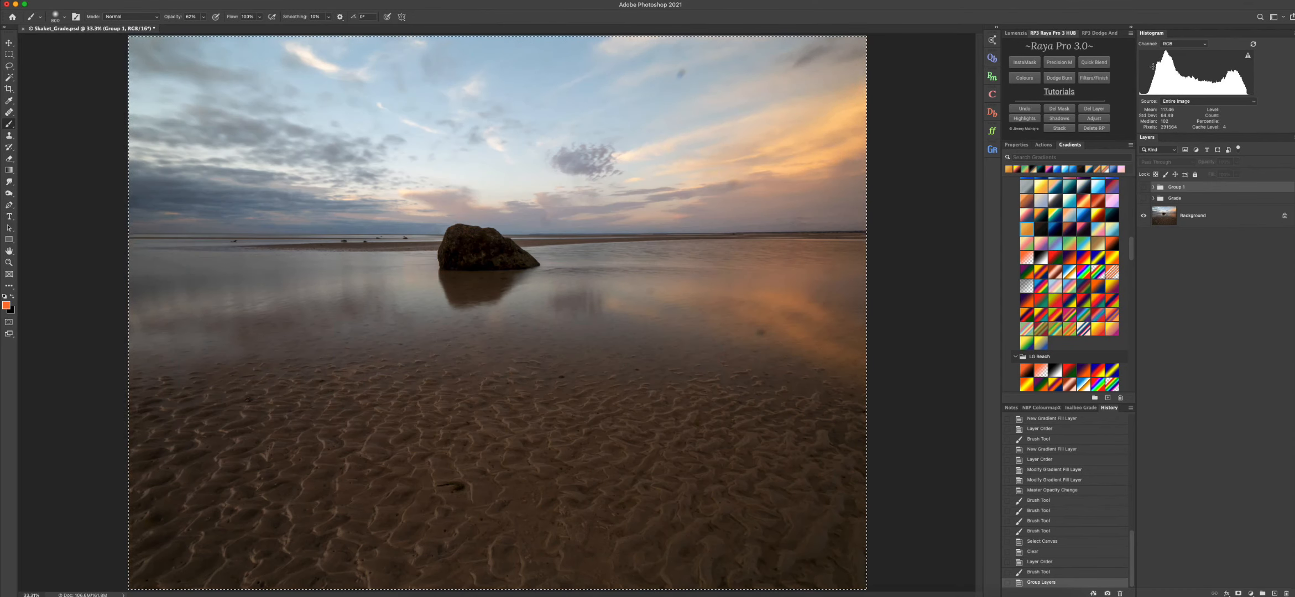
pyautogui.click(1144, 189)
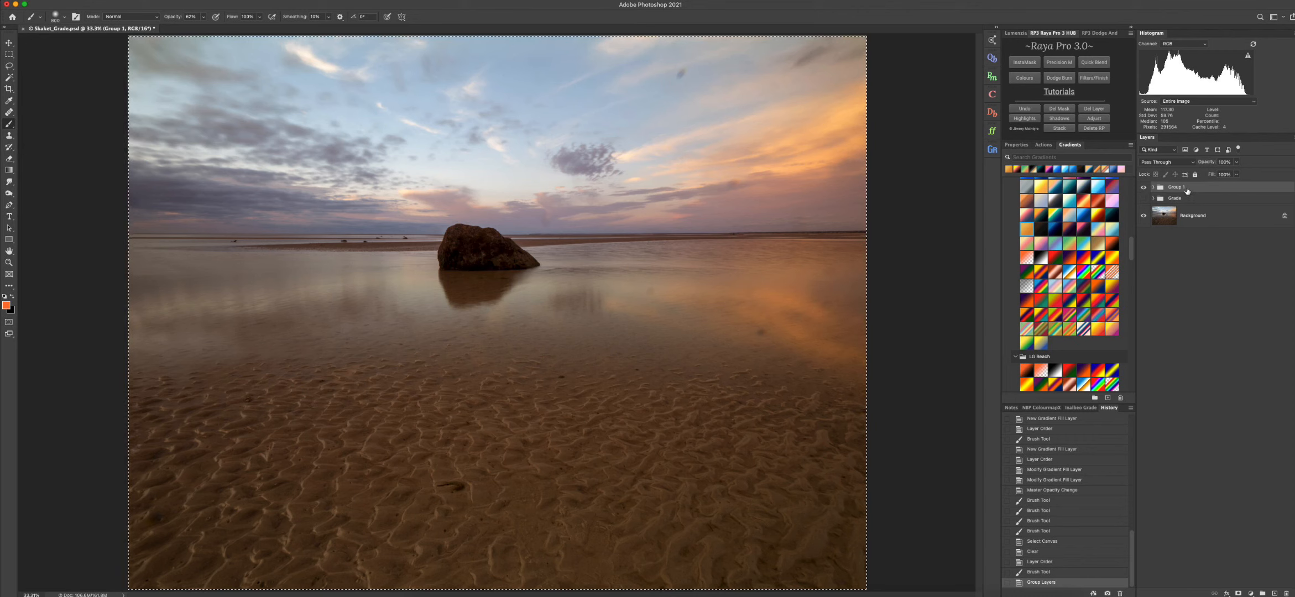
# - Add a layer mask to Group 1 and paint black over the sandy foreground with a brush at 62% opacity
pyautogui.click(1237, 594)
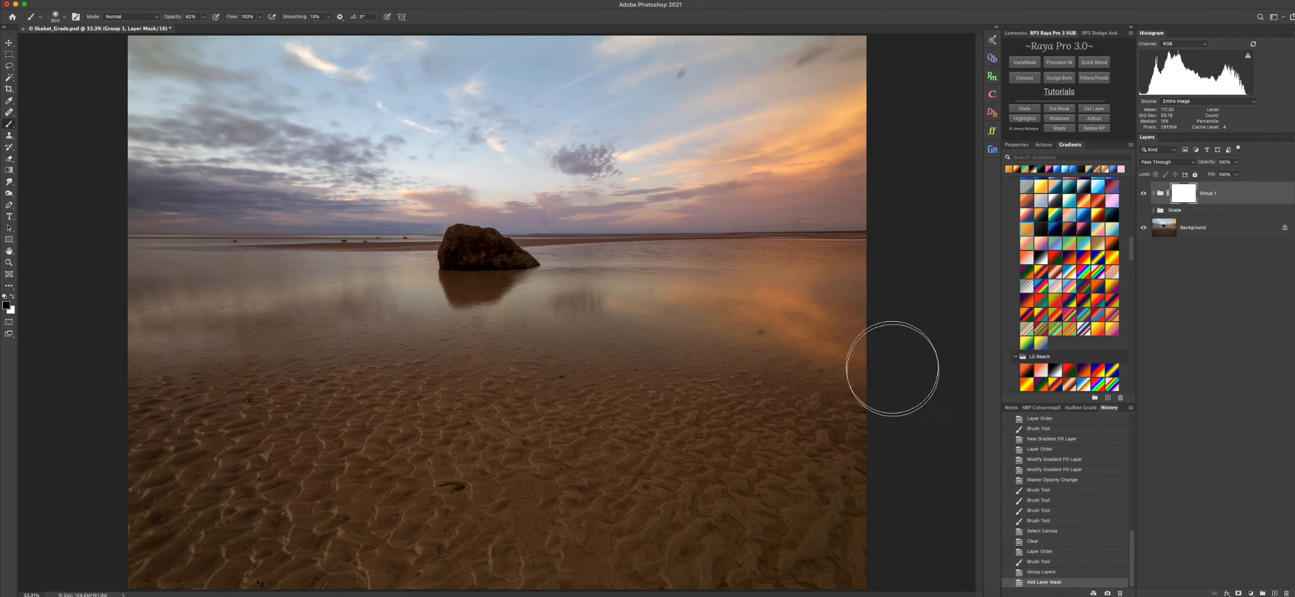
pyautogui.moveTo(810, 445)
pyautogui.mouseDown()
pyautogui.moveTo(512, 519)
pyautogui.moveTo(255, 507)
pyautogui.mouseUp()
pyautogui.moveTo(218, 541); pyautogui.dragTo(823, 550)
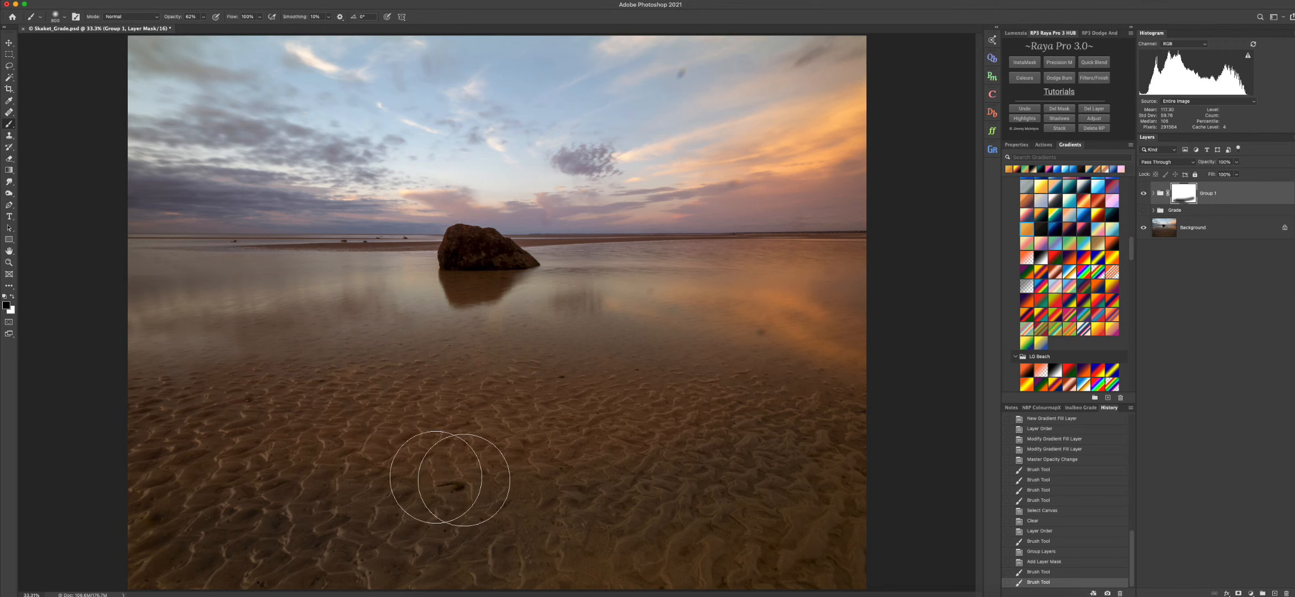
# - Expand Group 1 to show its layers and compare the masked grade with the group hidden
pyautogui.click(1153, 196)
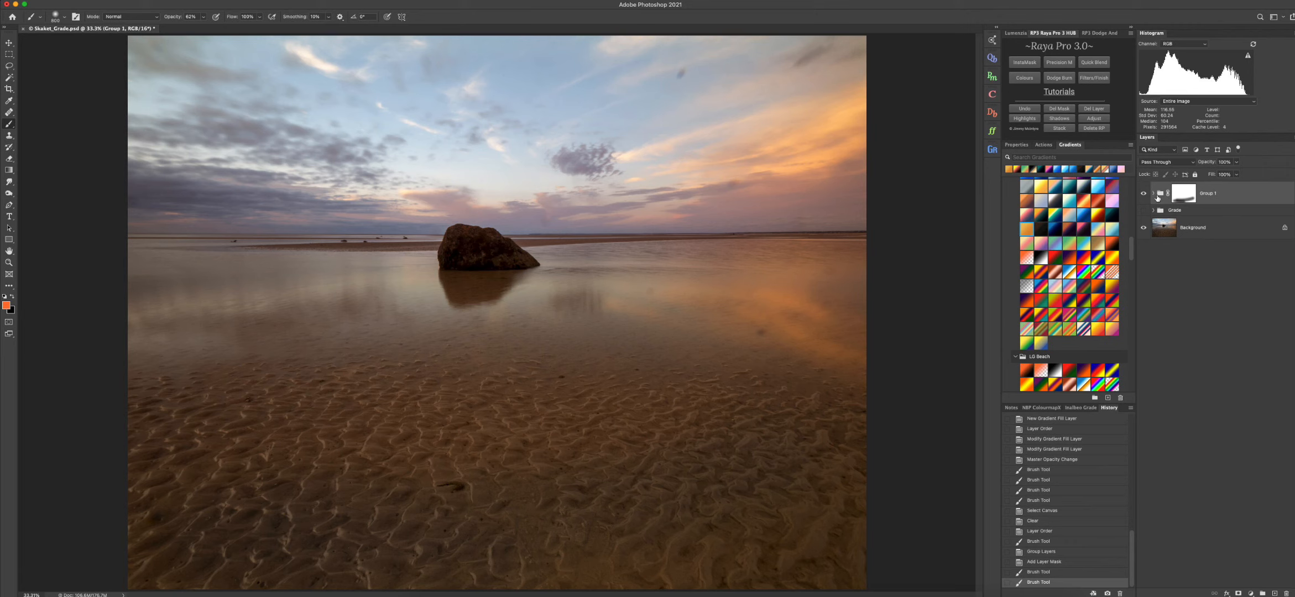
pyautogui.click(1154, 193)
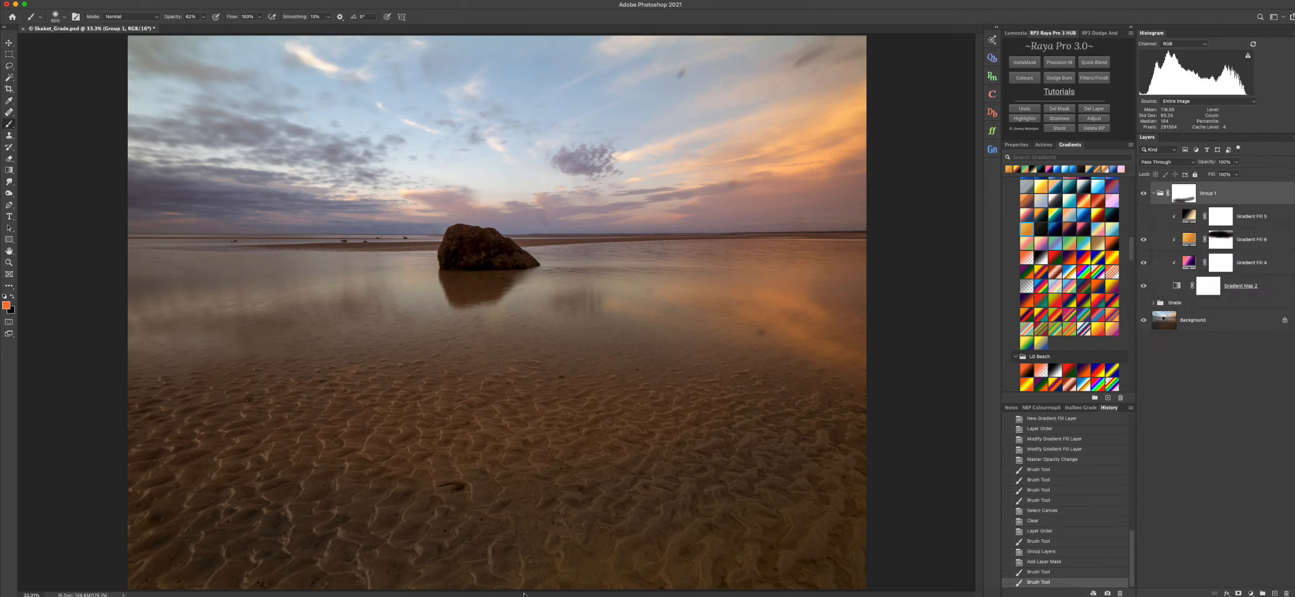
pyautogui.click(1143, 194)
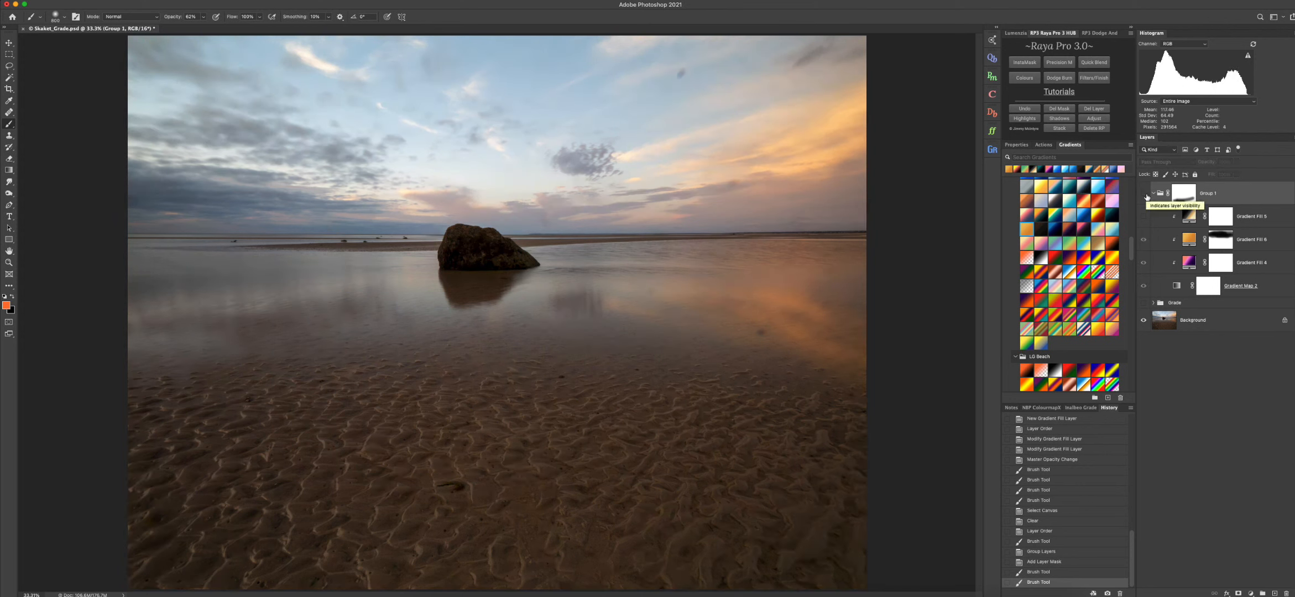
pyautogui.click(1144, 194)
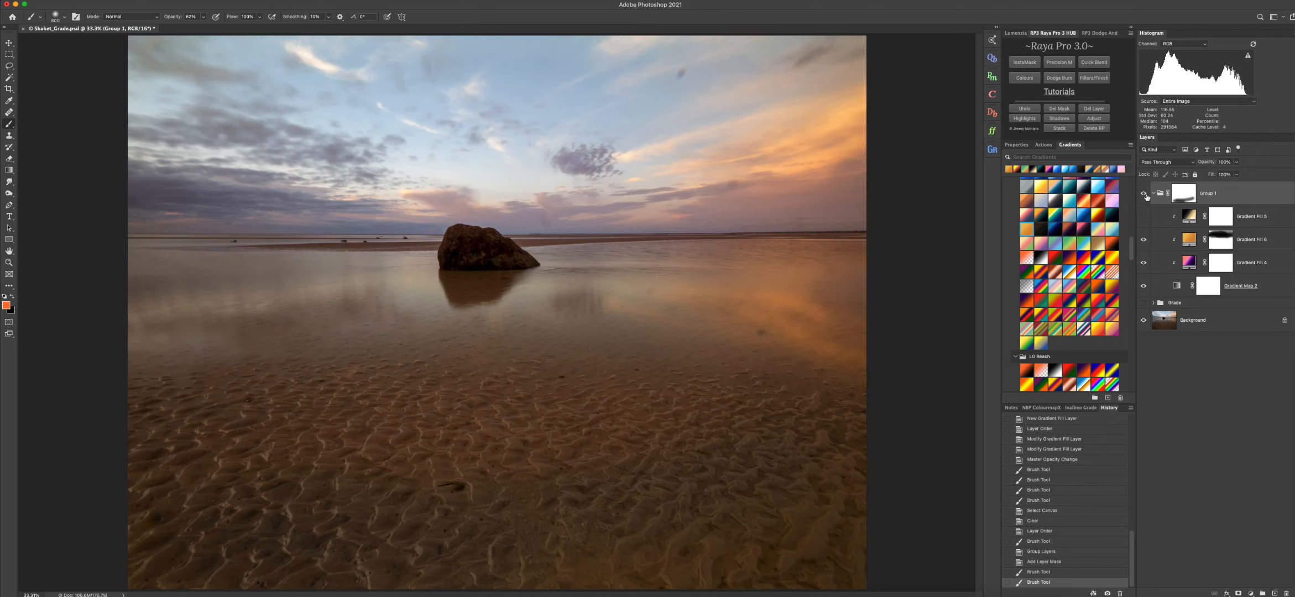